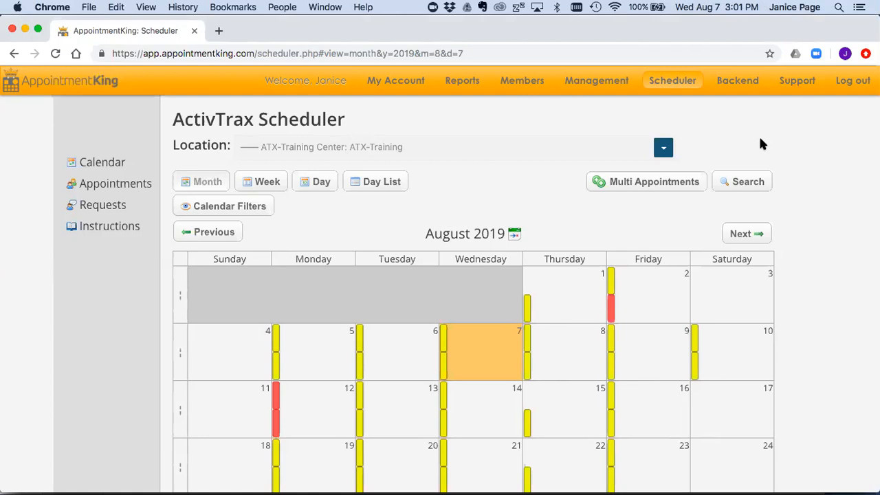
Step: Browse the scheduling basics videos in the staff category of the support videos page
mouse_move(793, 86)
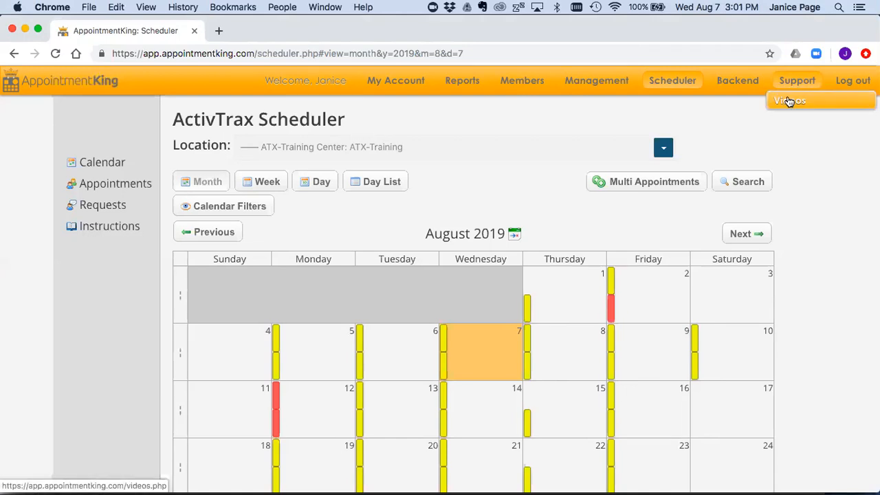
left_click(796, 102)
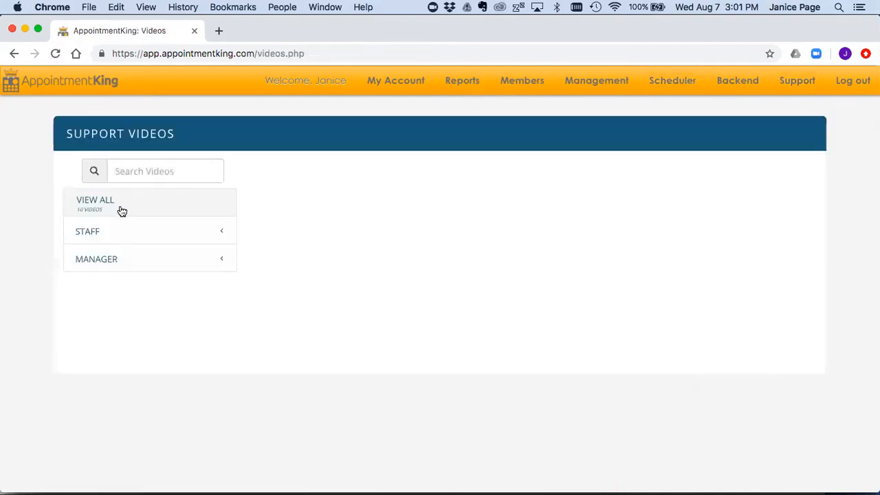
left_click(106, 234)
left_click(163, 252)
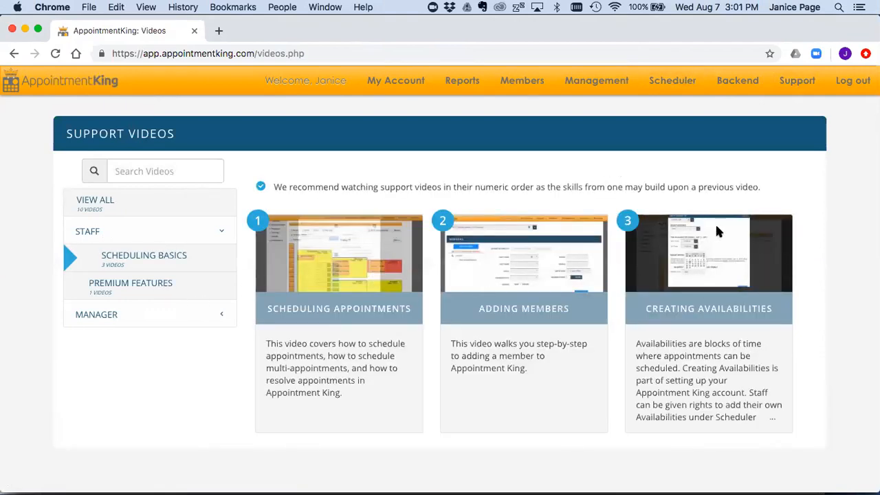
Step: Return to the scheduler calendar and reload it
left_click(677, 83)
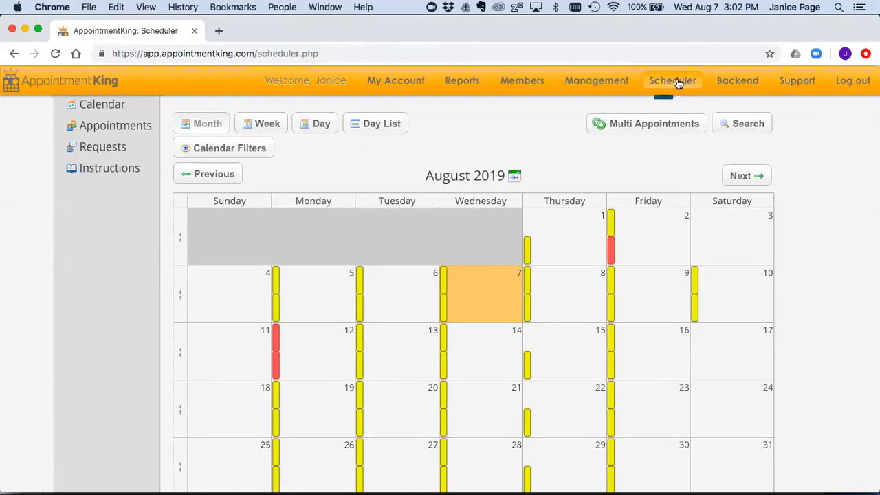
left_click(678, 82)
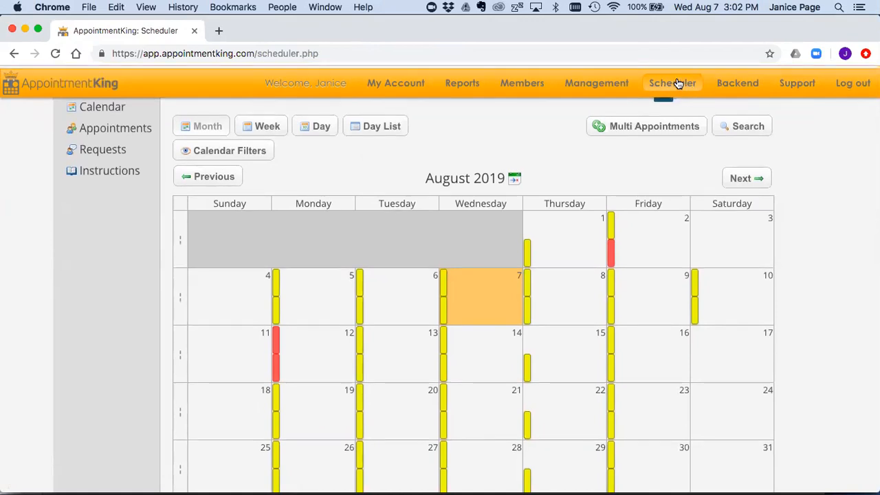
scroll(833, 211, "up", 1)
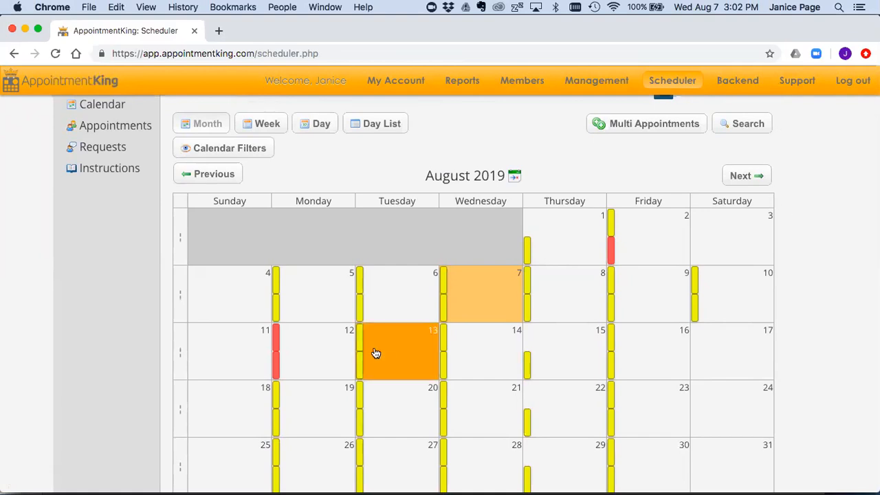
scroll(98, 338, "up", 2)
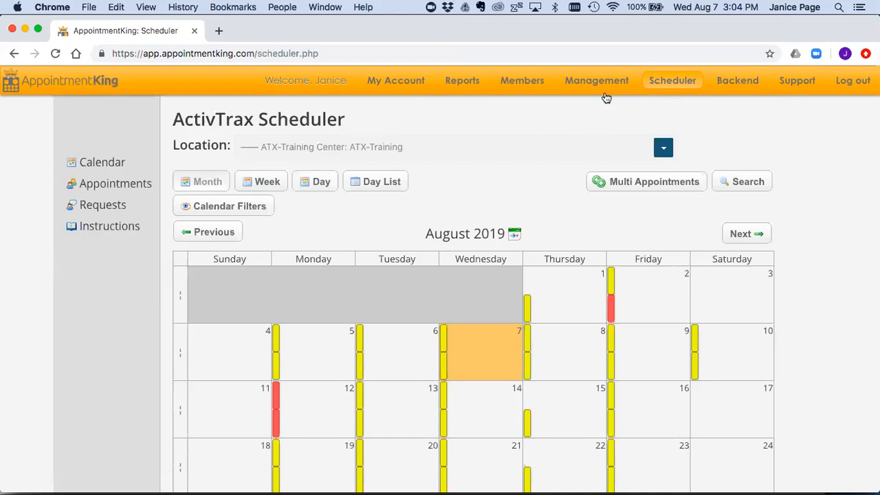
Step: Open Management > Appointment Types and scroll from Fitness Orientation 1 to Massage 45 Min
mouse_move(604, 85)
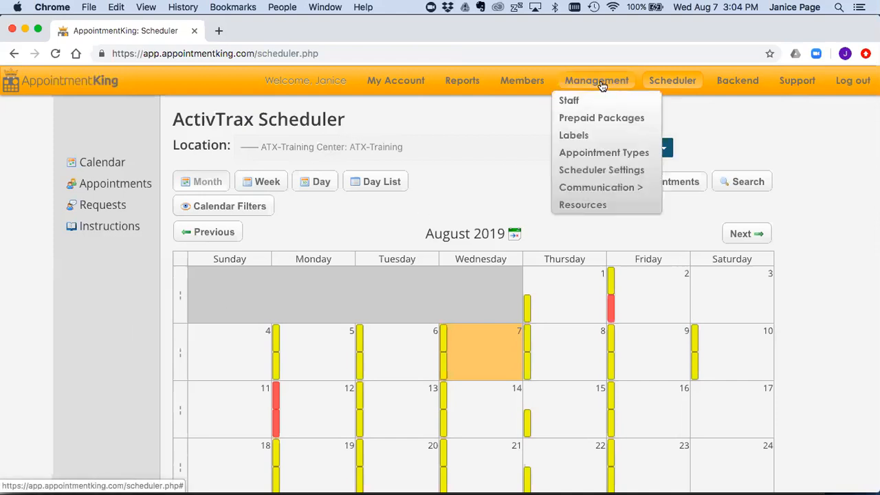
left_click(590, 154)
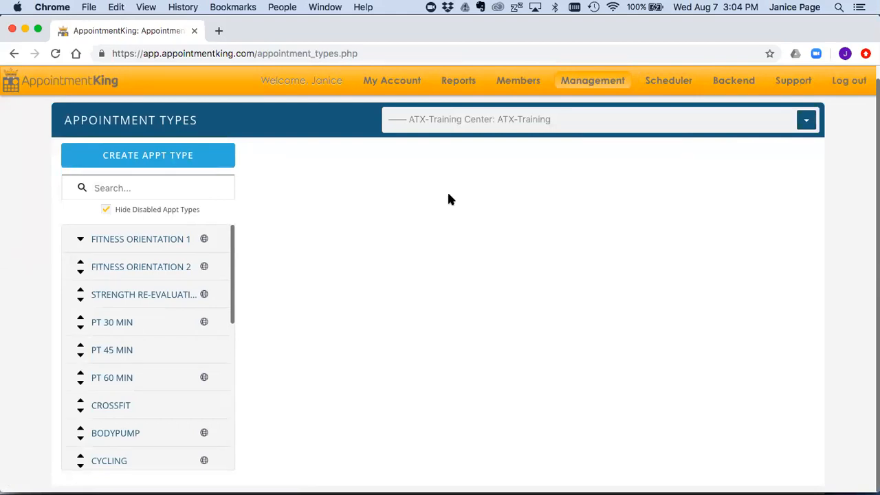
scroll(222, 247, "down", 1)
scroll(222, 247, "up", 1)
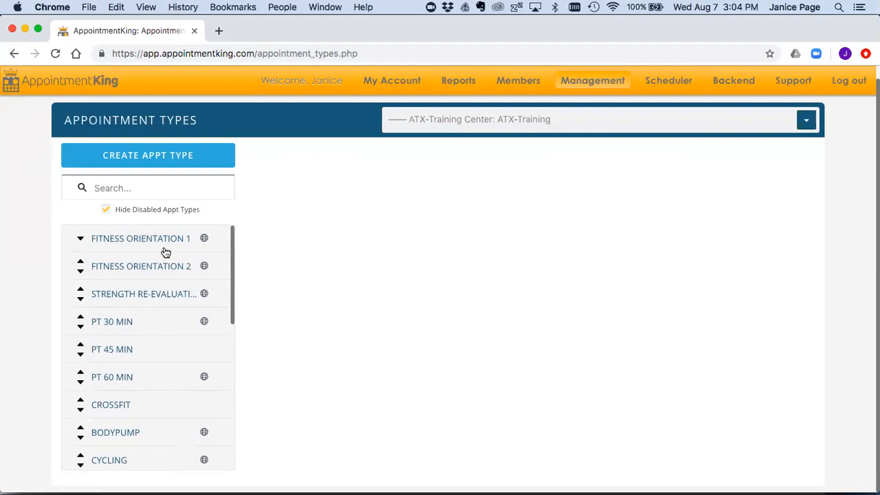
scroll(165, 262, "down", 3)
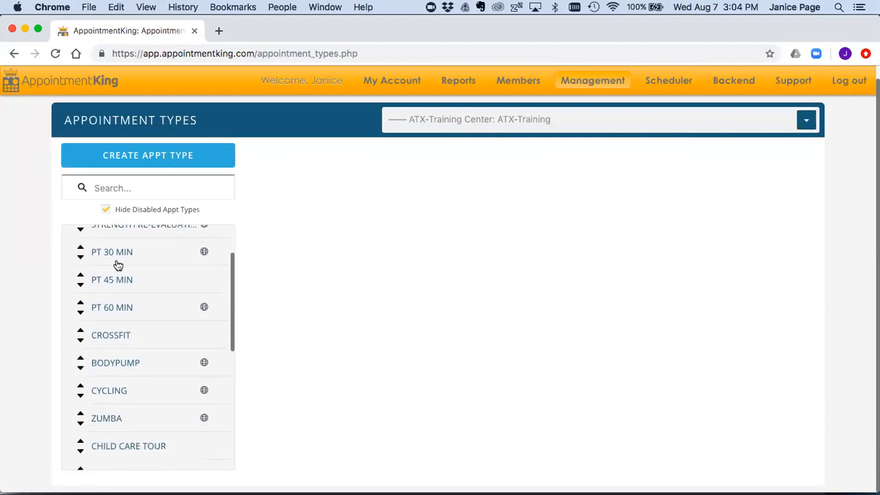
scroll(163, 283, "down", 3)
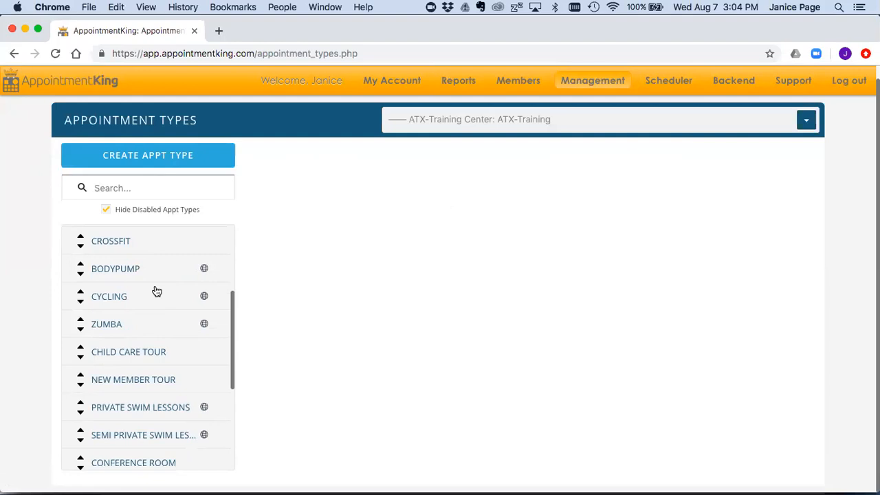
scroll(156, 291, "down", 6)
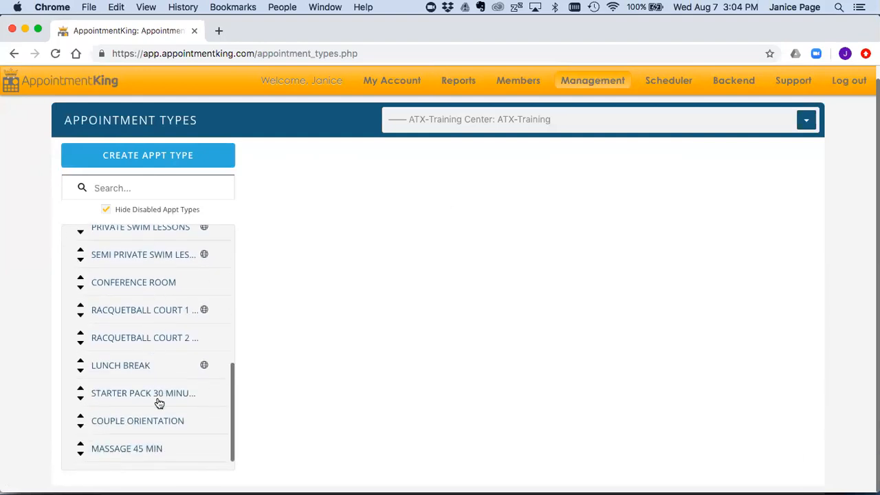
scroll(157, 405, "down", 1)
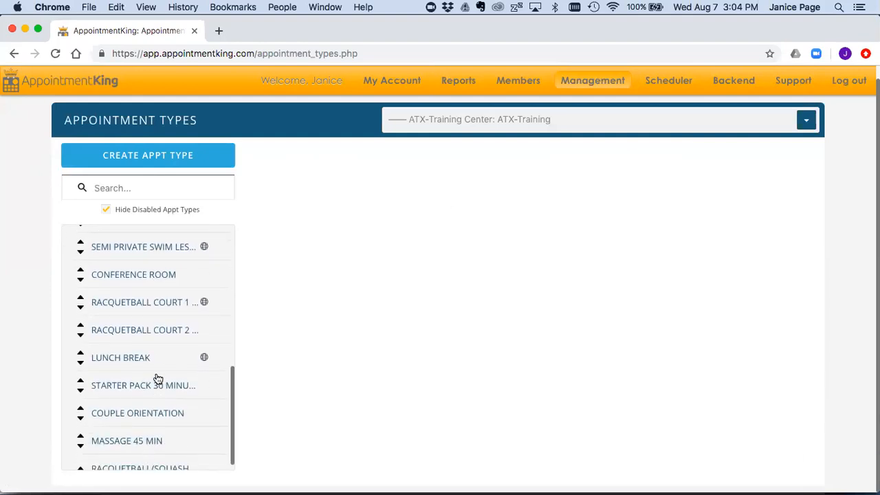
scroll(158, 375, "up", 10)
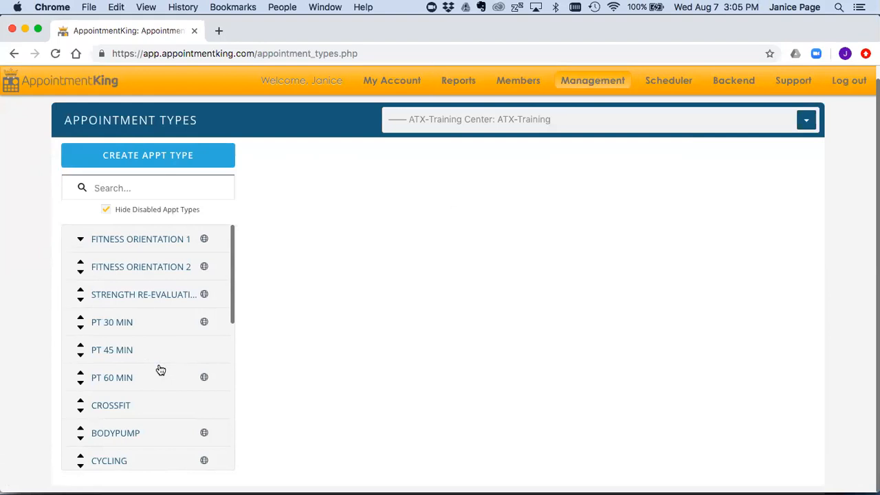
scroll(159, 369, "up", 1)
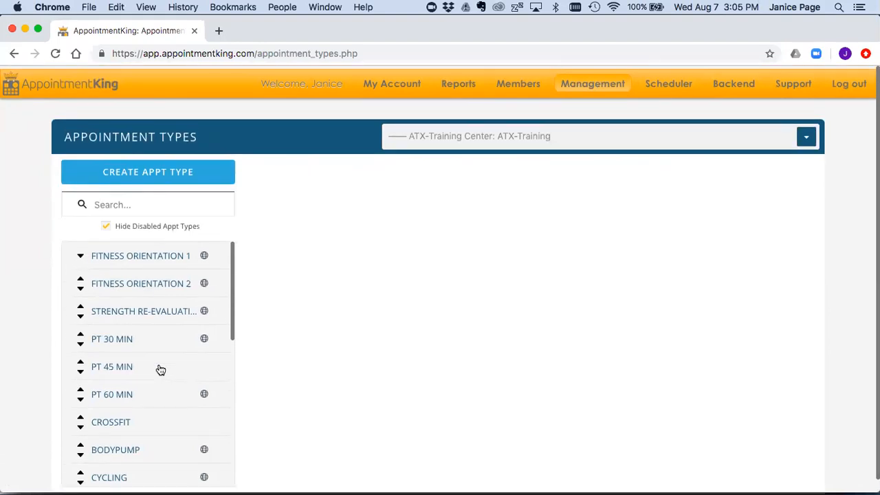
Step: Show Fitness Orientation 1's form: enabled, 01:00 duration, not prepaid, self-scheduling enabled
left_click(146, 255)
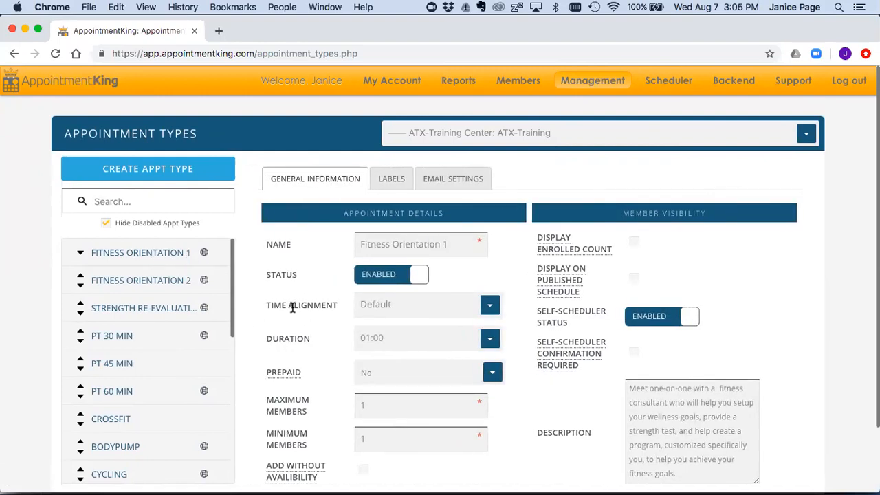
scroll(292, 305, "down", 3)
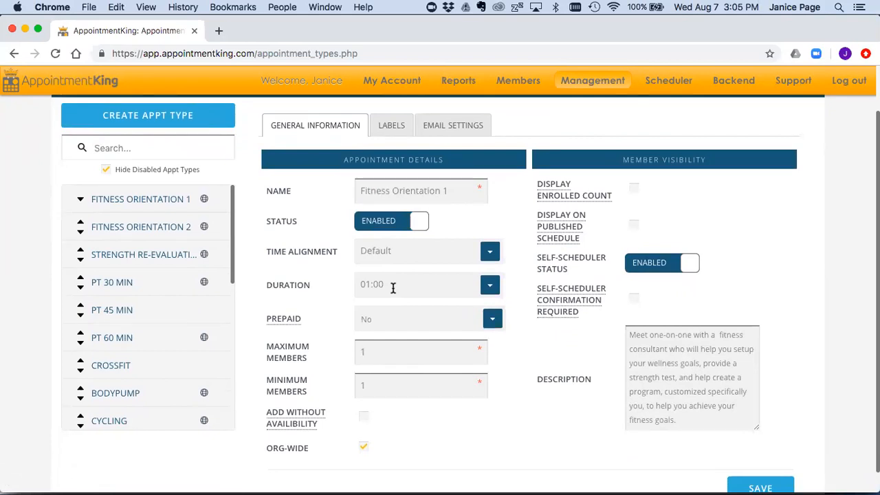
scroll(389, 292, "down", 1)
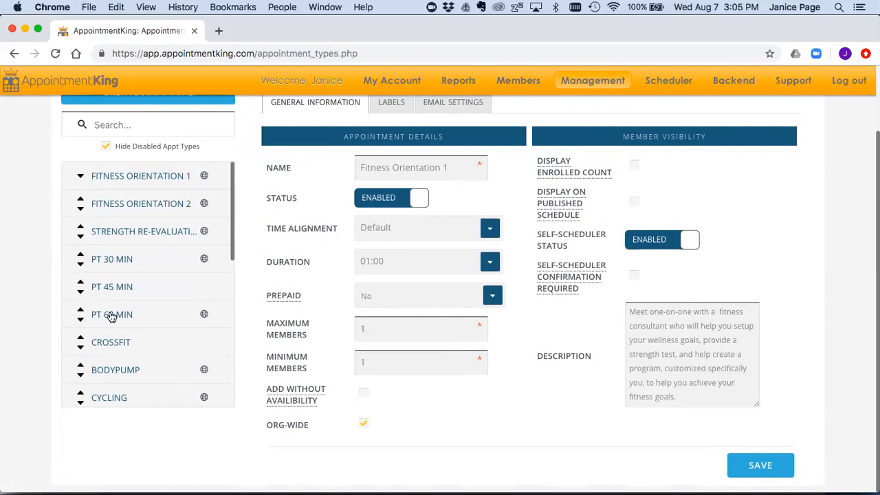
Step: View PT 60 min's details at 110% zoom: prepaid required, self-scheduling disabled
left_click(111, 315)
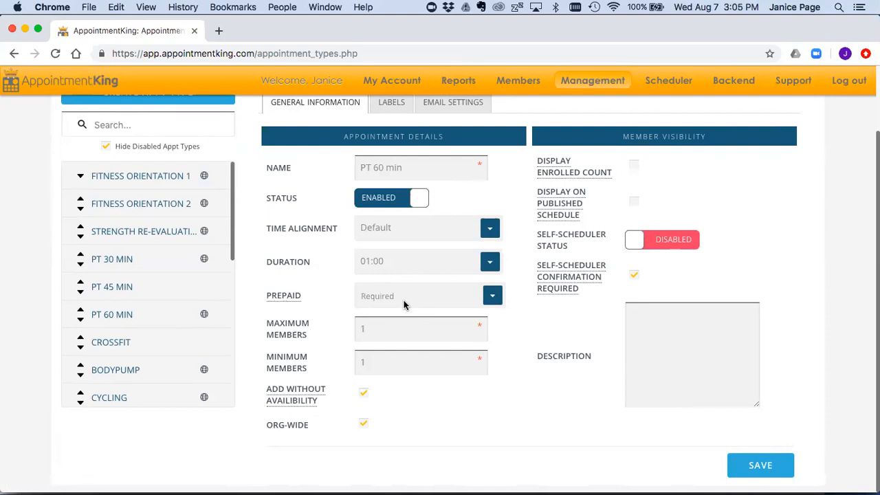
key("super+plus")
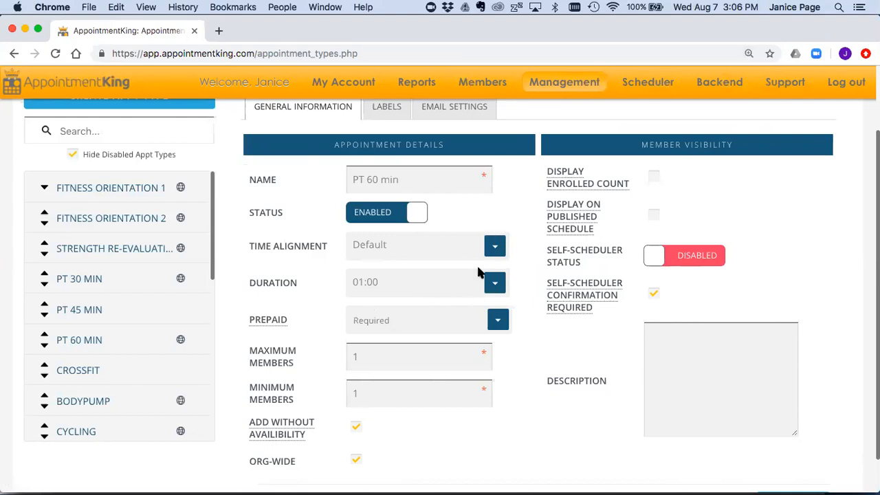
scroll(472, 259, "up", 3)
Step: Open Management > Labels and view the Fitness Orientation label's linked appointment types
mouse_move(575, 77)
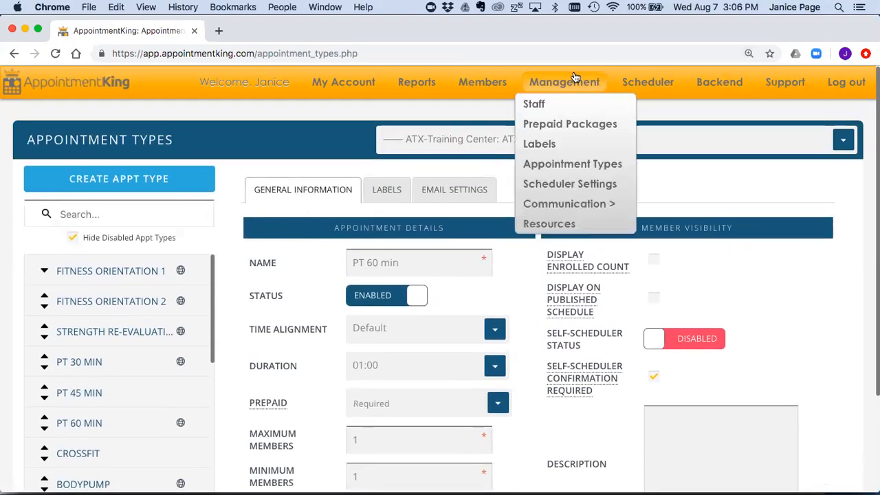
left_click(548, 147)
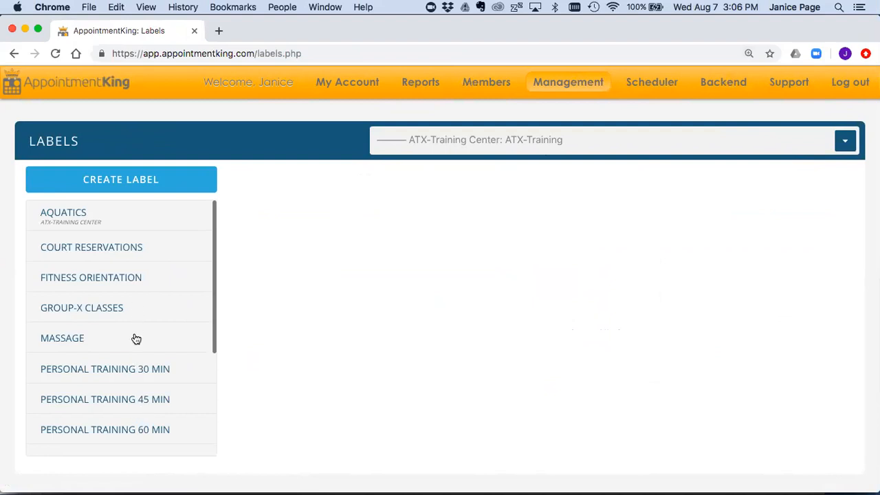
scroll(134, 337, "down", 1)
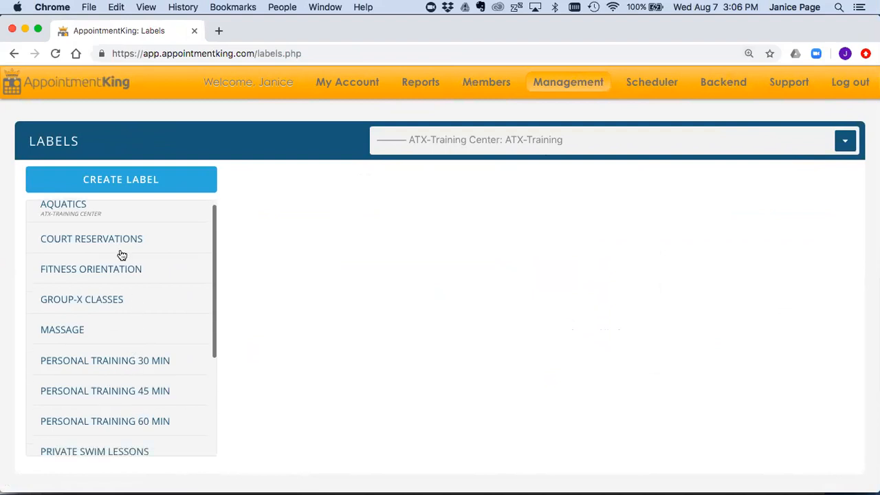
left_click(66, 271)
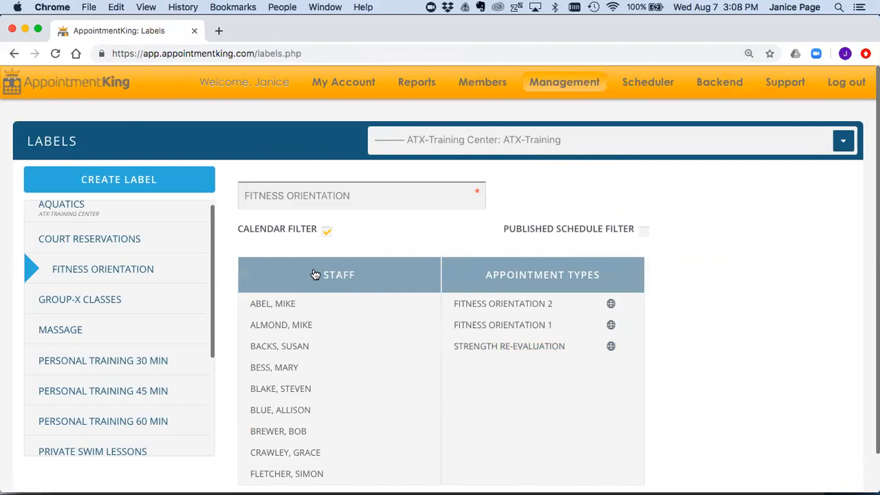
Step: View the PT 10 Session 1 Hour package (10 appointments, 620.00), then return to the Scheduler
mouse_move(574, 87)
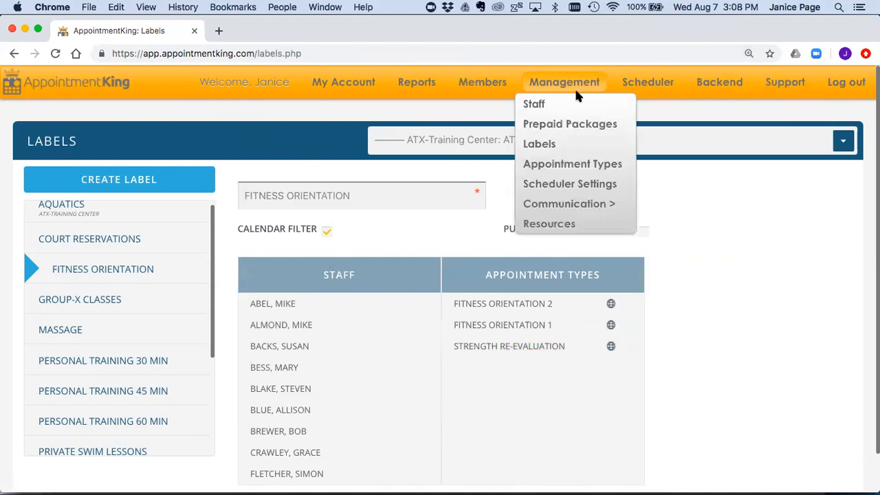
left_click(562, 124)
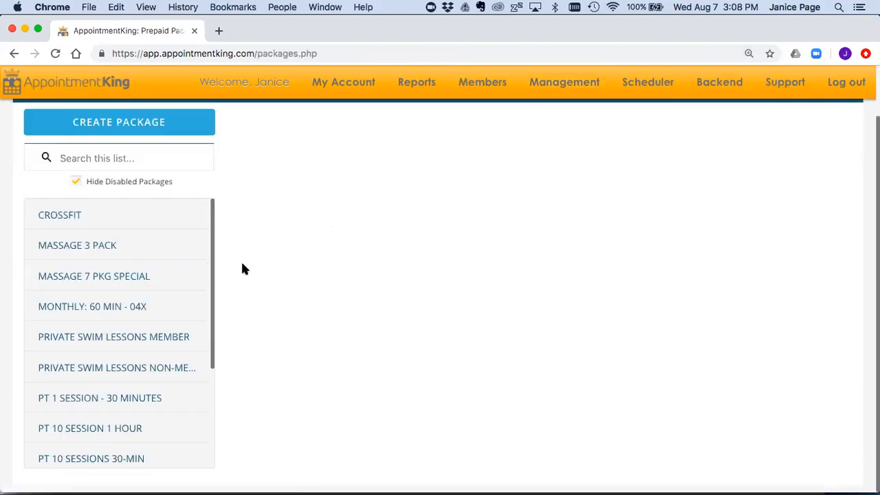
scroll(114, 365, "down", 1)
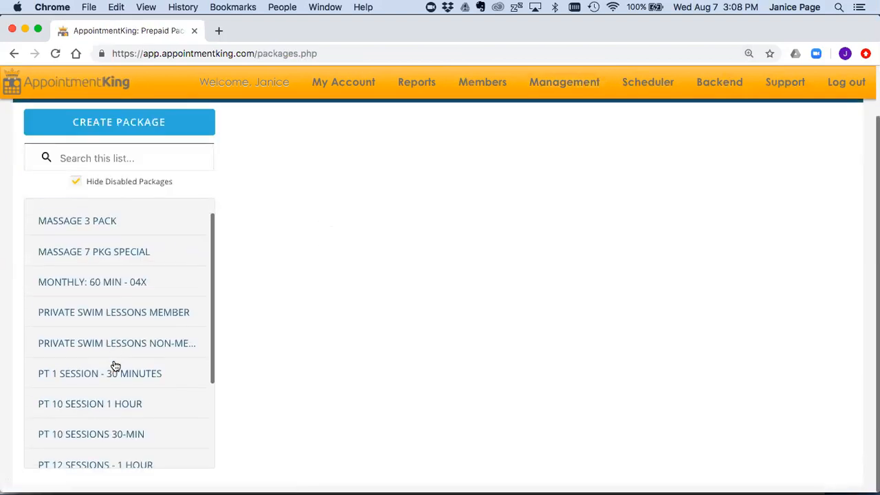
left_click(115, 405)
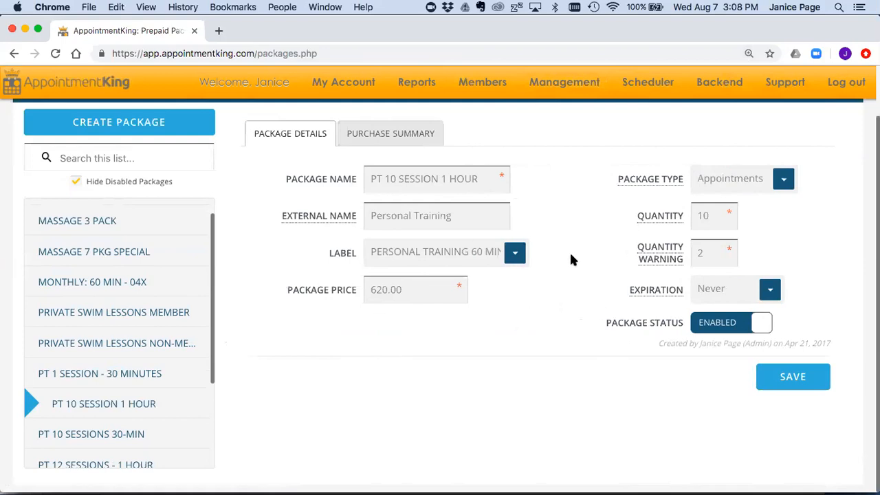
left_click(642, 84)
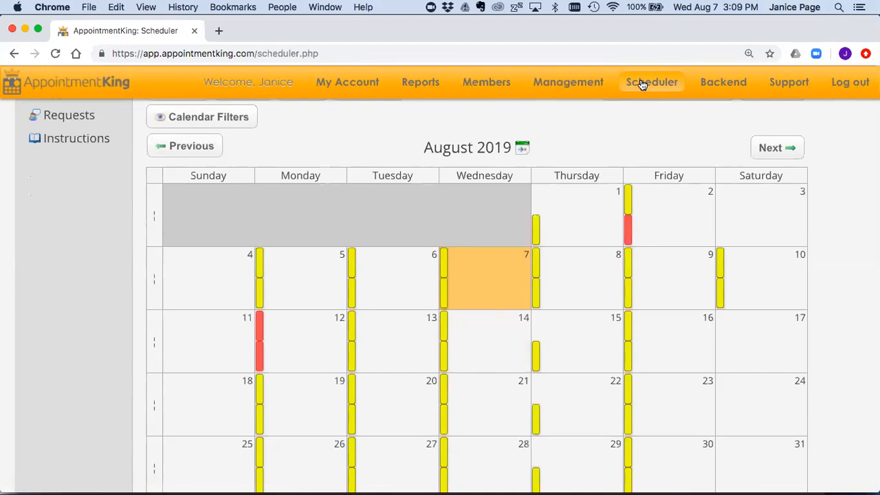
scroll(582, 143, "down", 1)
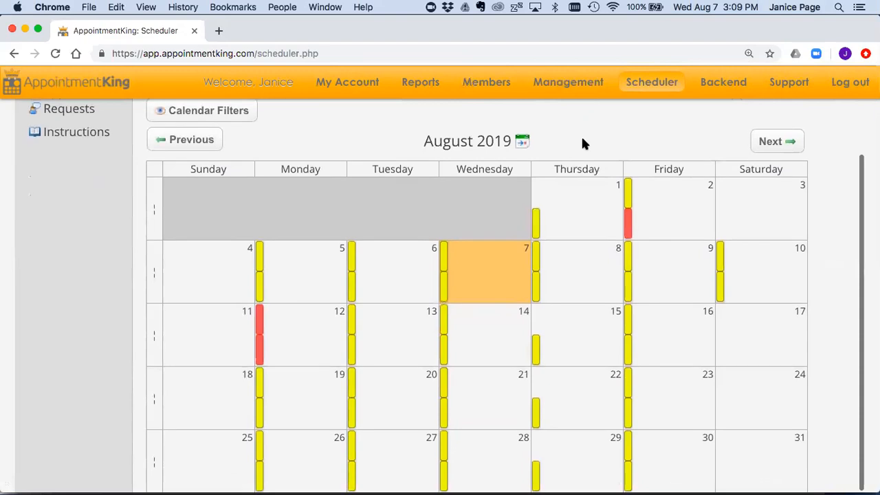
scroll(582, 138, "down", 1)
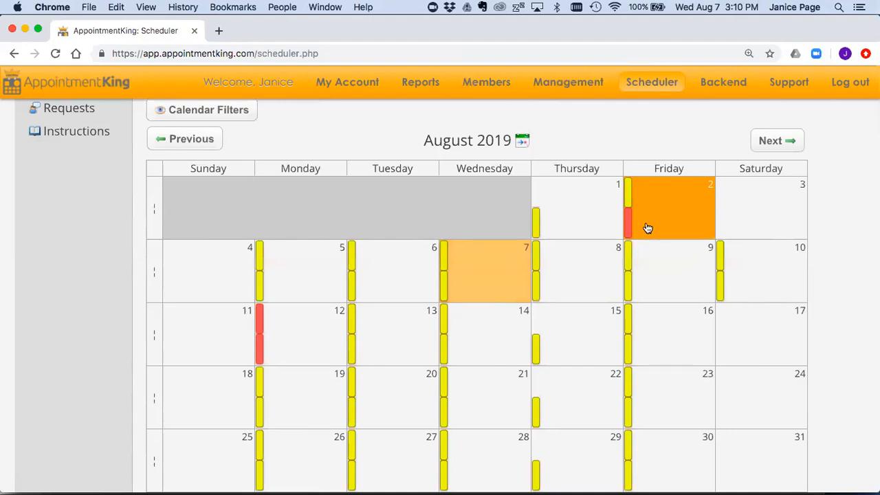
Step: Open the August 7 day view with its three staff availability columns
left_click(489, 268)
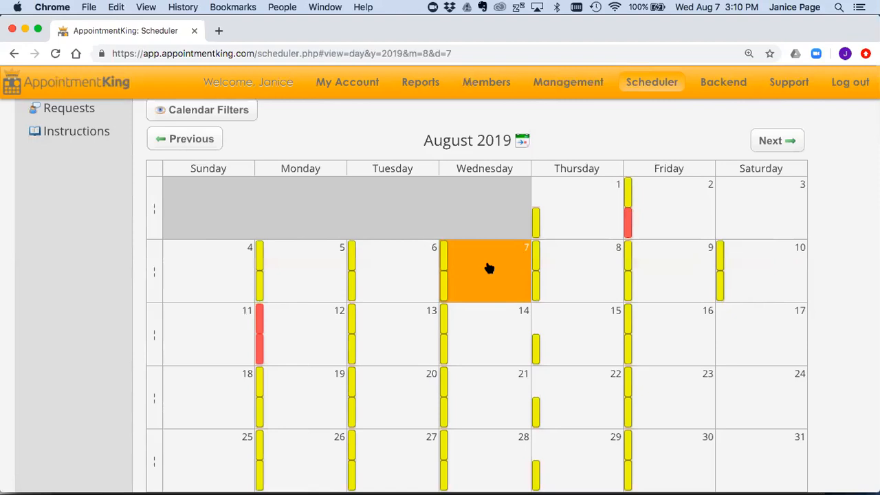
scroll(464, 391, "up", 2)
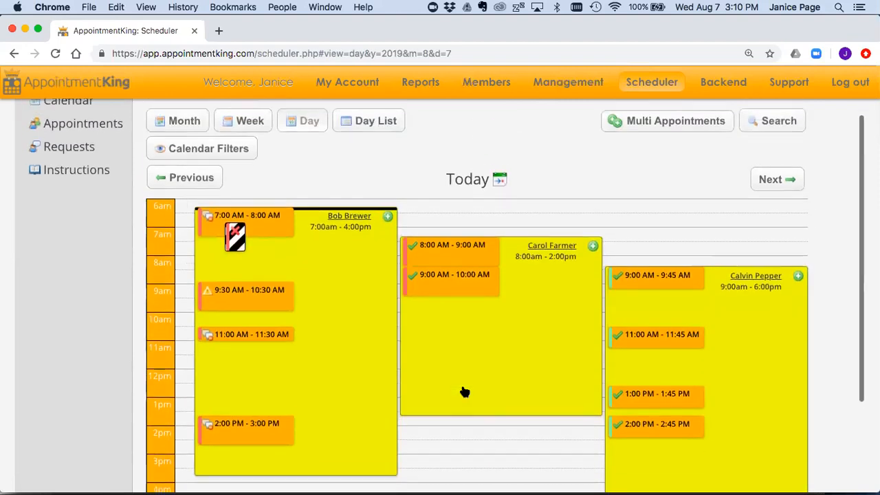
scroll(465, 392, "up", 1)
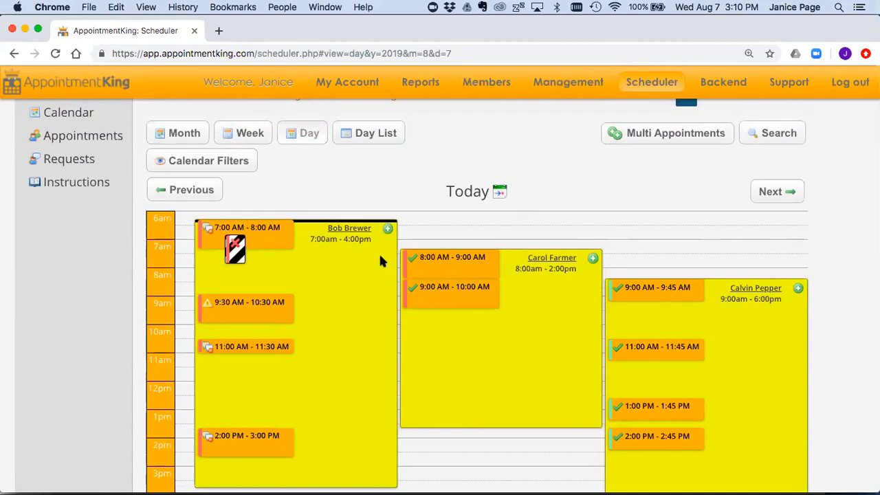
scroll(374, 353, "down", 2)
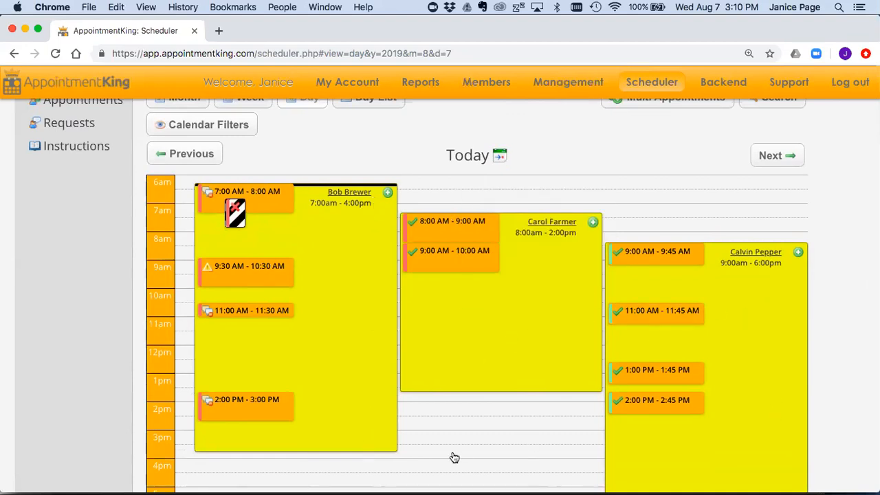
scroll(458, 396, "up", 2)
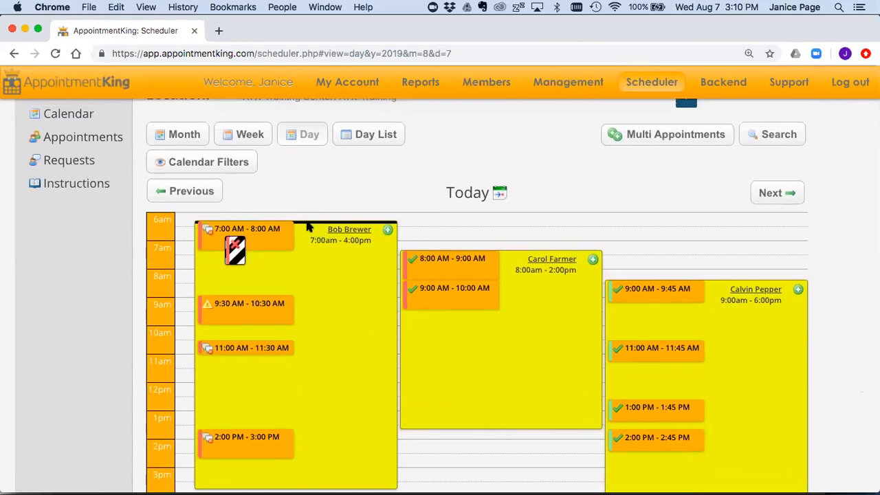
mouse_move(309, 227)
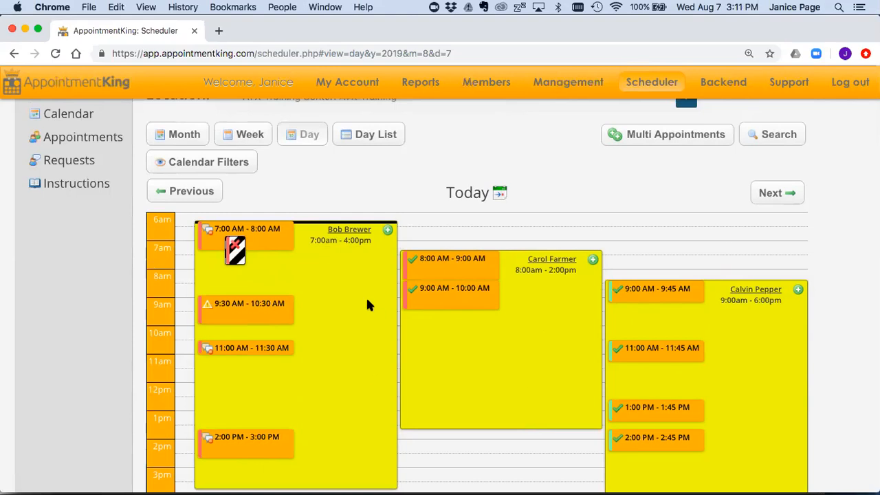
Step: In Calendar Filters, change the Show Times start to 5am, then back to 6am
left_click(204, 162)
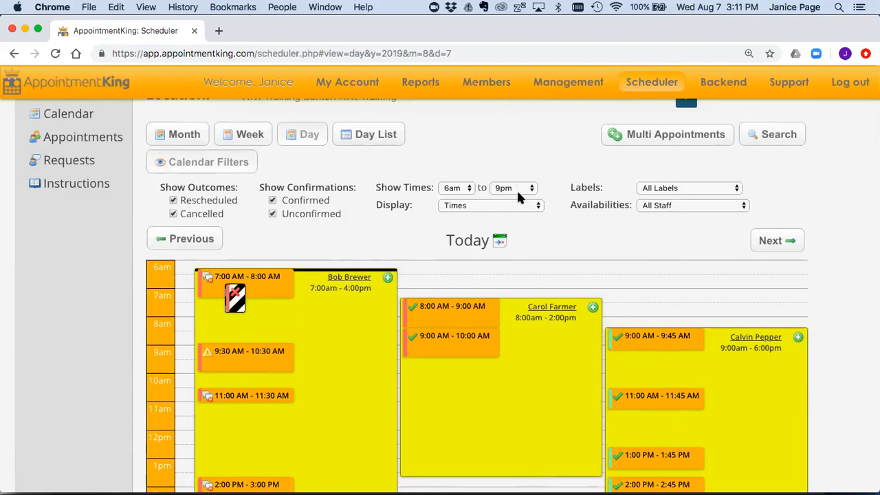
left_click(465, 190)
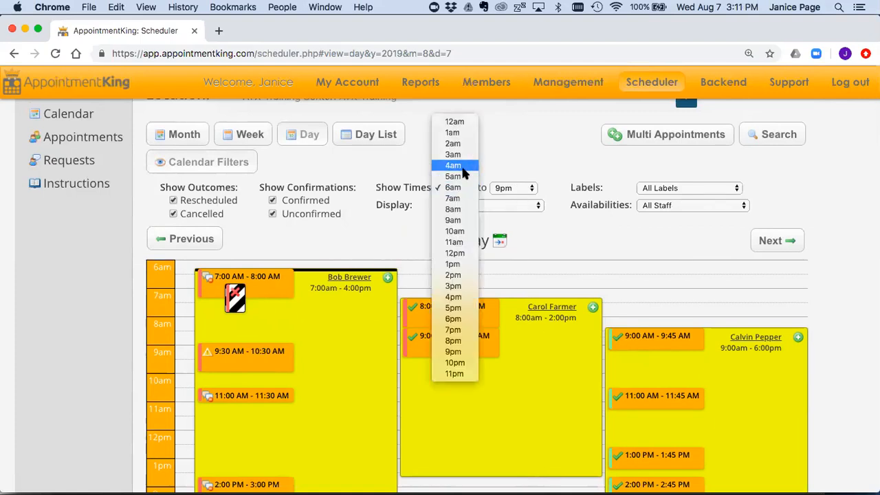
left_click(463, 176)
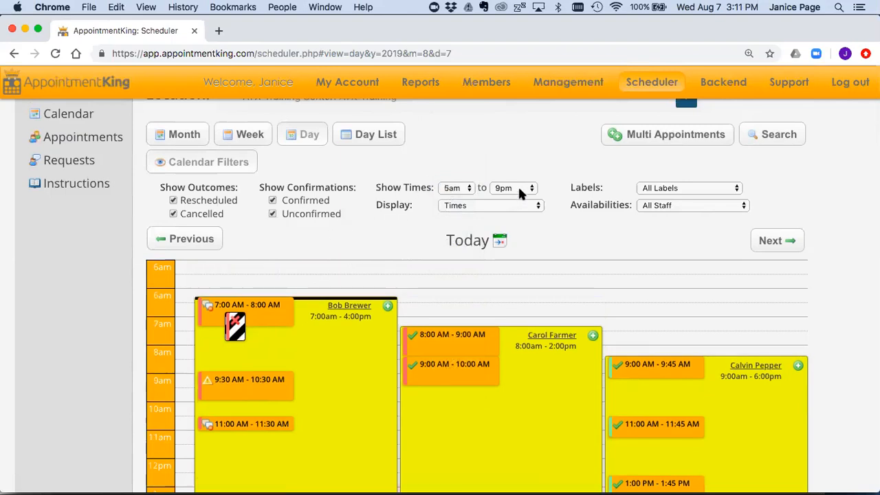
left_click(467, 189)
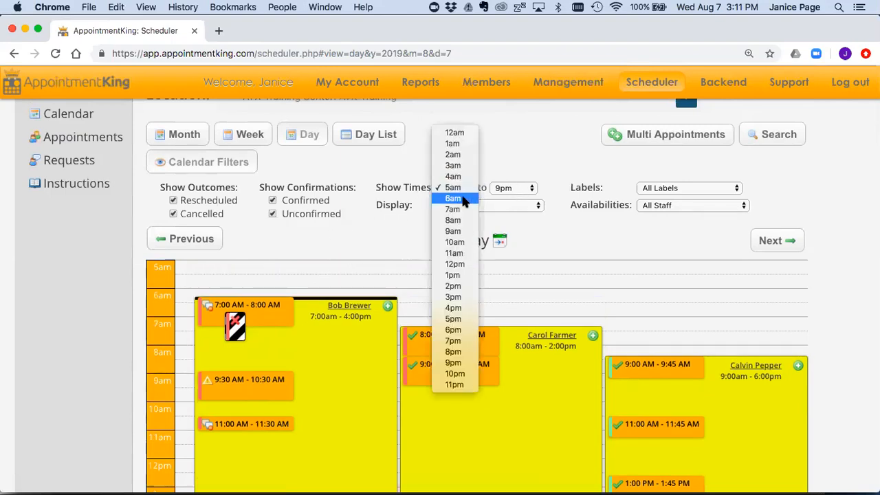
left_click(461, 199)
scroll(544, 241, "down", 1)
scroll(546, 246, "down", 1)
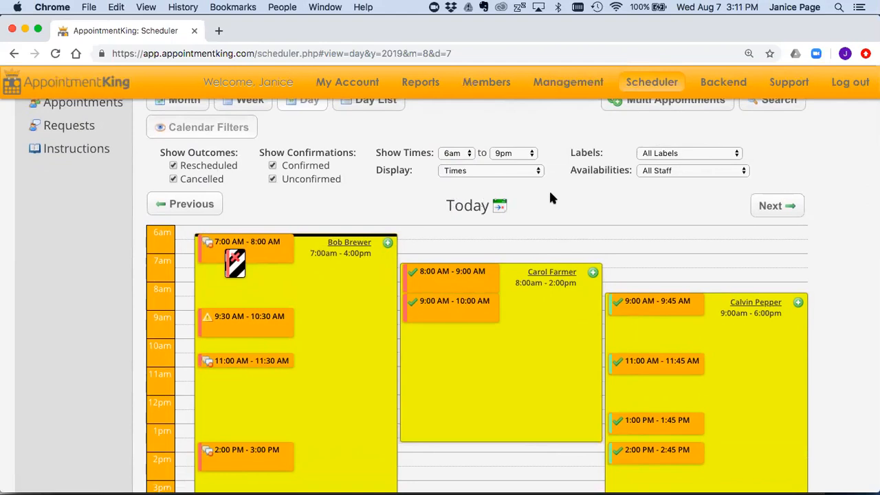
scroll(550, 197, "up", 1)
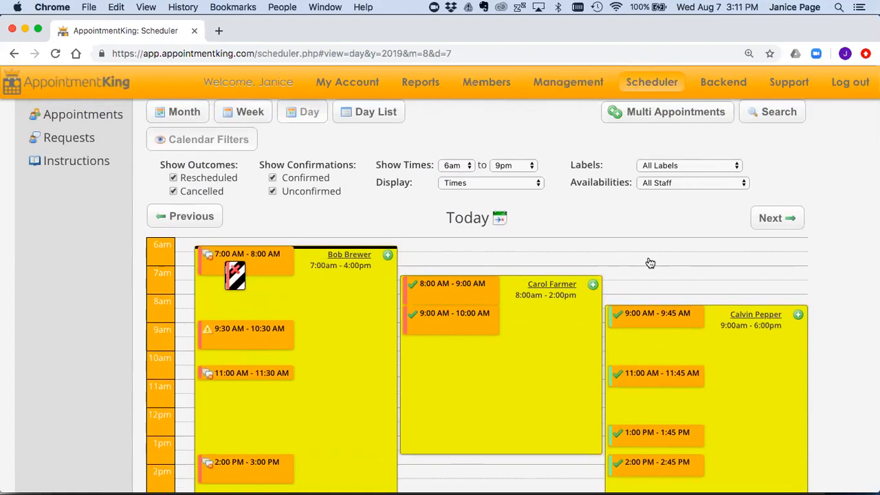
left_click(690, 166)
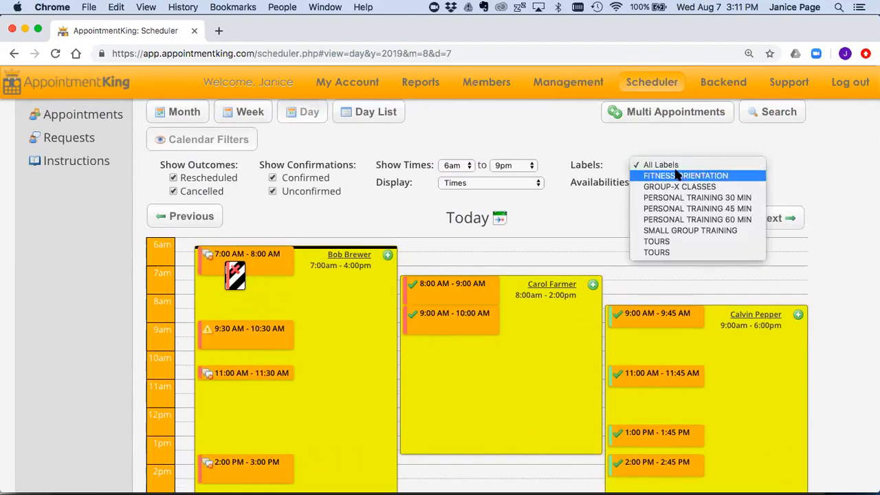
left_click(677, 177)
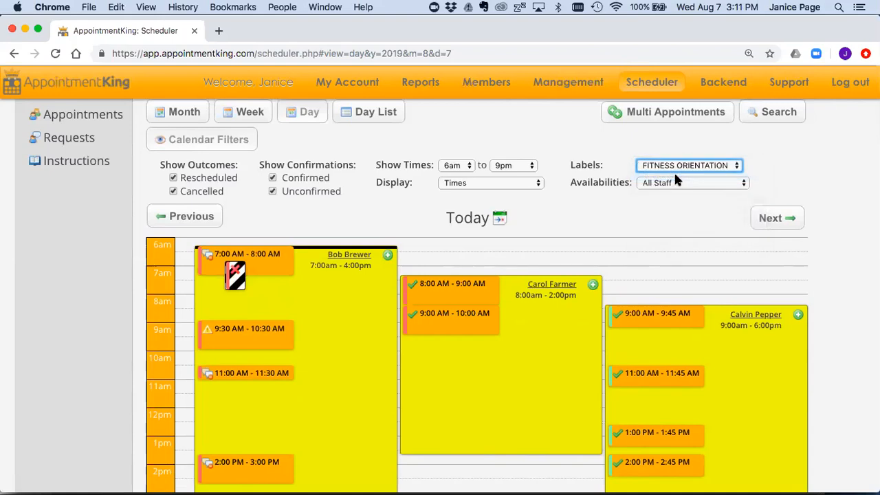
scroll(544, 298, "down", 2)
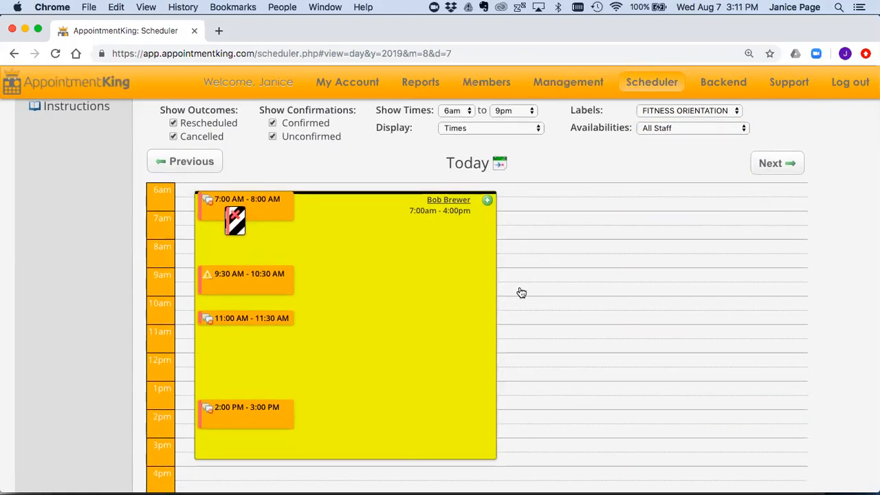
scroll(596, 275, "up", 2)
left_click(686, 173)
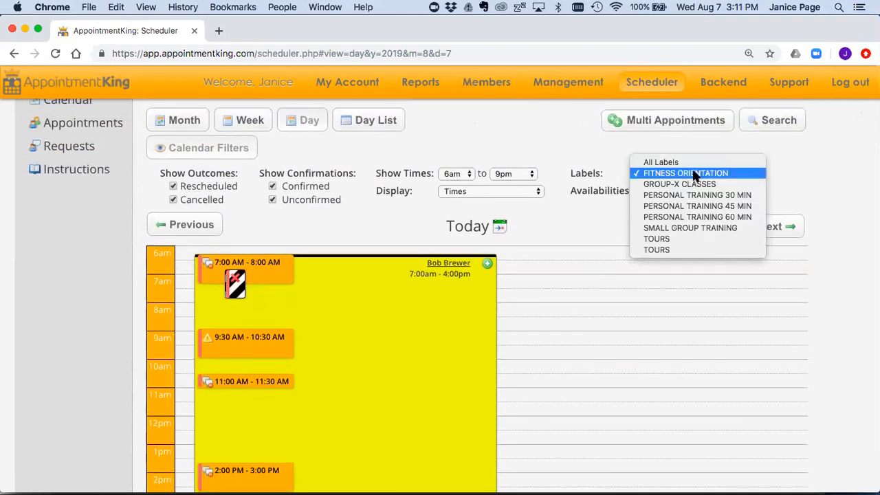
left_click(693, 217)
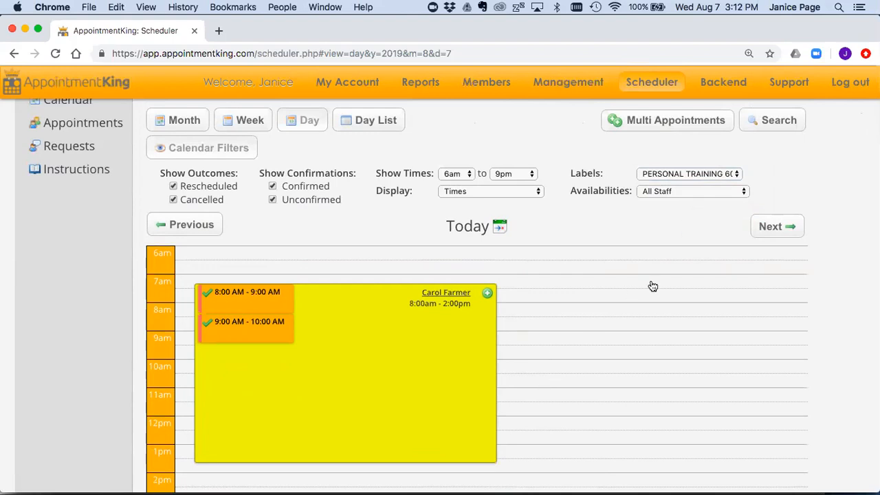
left_click(714, 178)
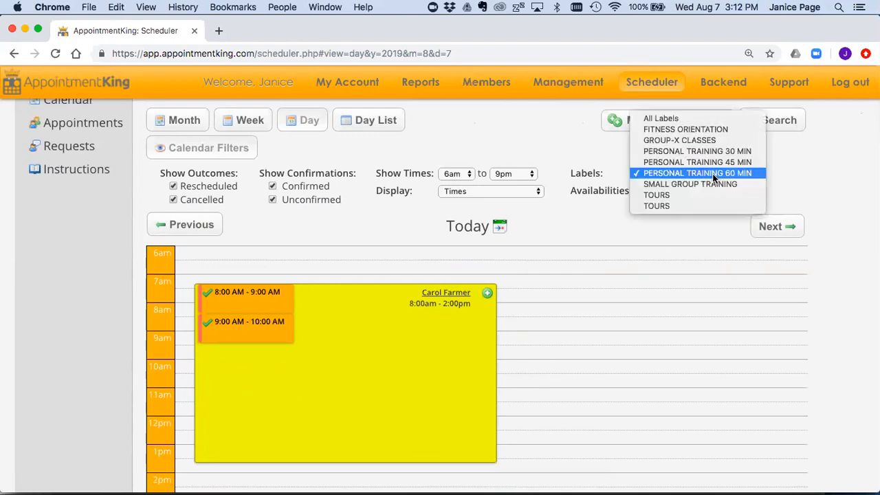
left_click(683, 120)
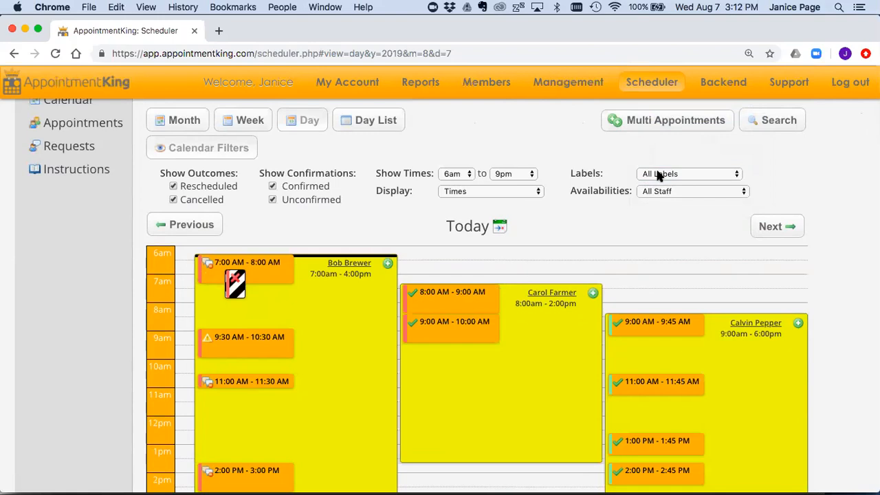
scroll(676, 229, "down", 1)
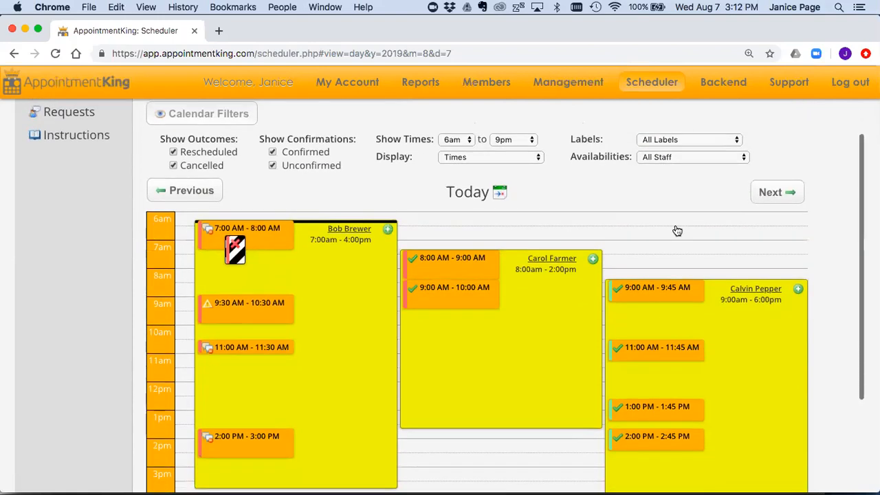
left_click(670, 157)
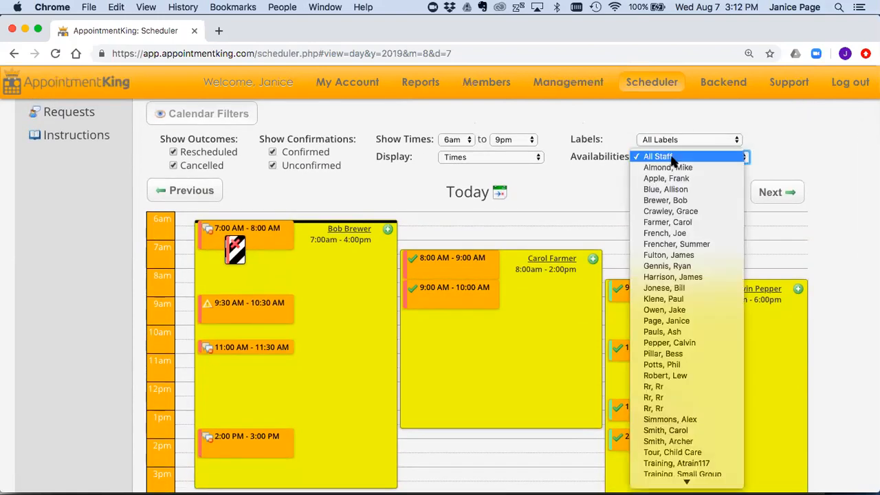
left_click(667, 222)
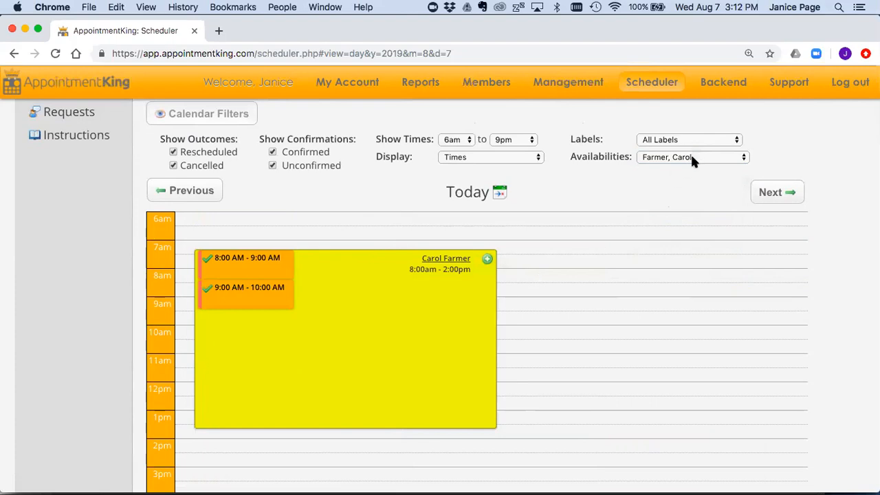
left_click(692, 158)
left_click(660, 89)
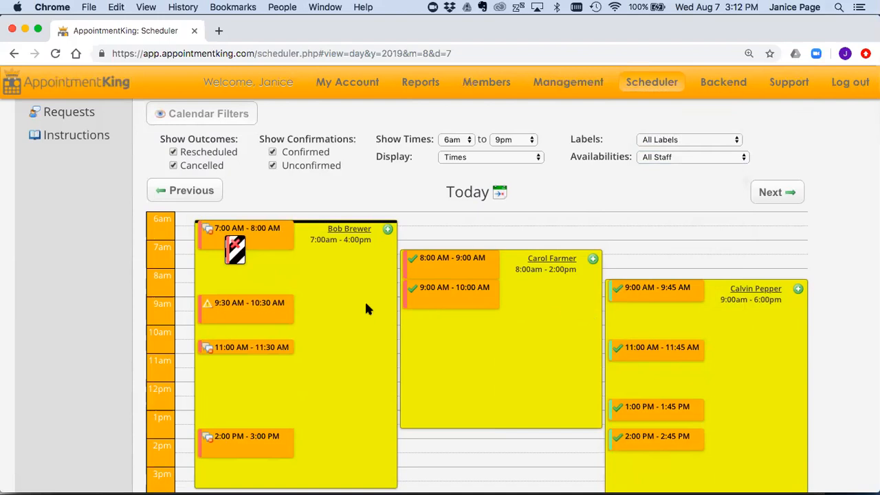
scroll(365, 309, "up", 1)
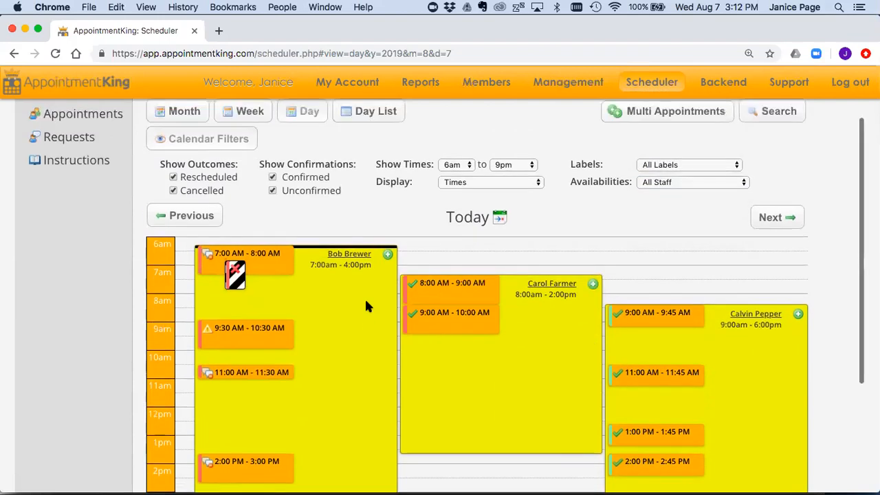
Step: Add a Fitness Orientation 1 appointment at 8:00 am on the first trainer's schedule
left_click(389, 257)
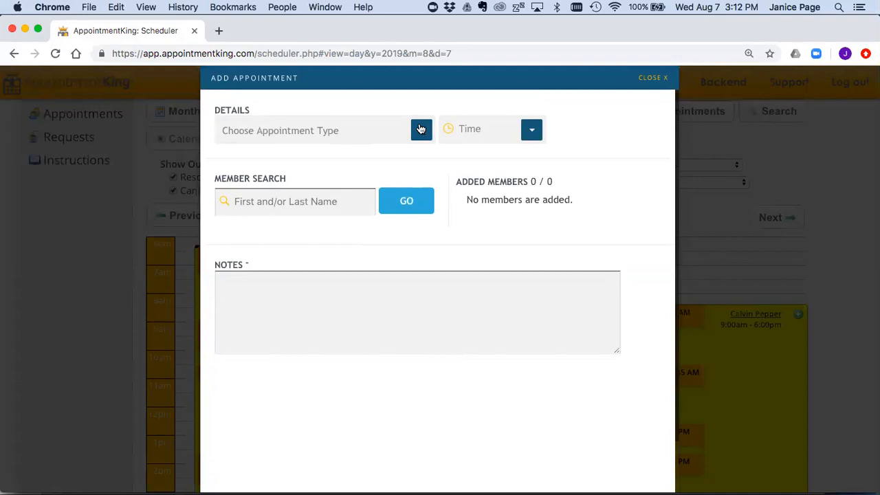
left_click(421, 129)
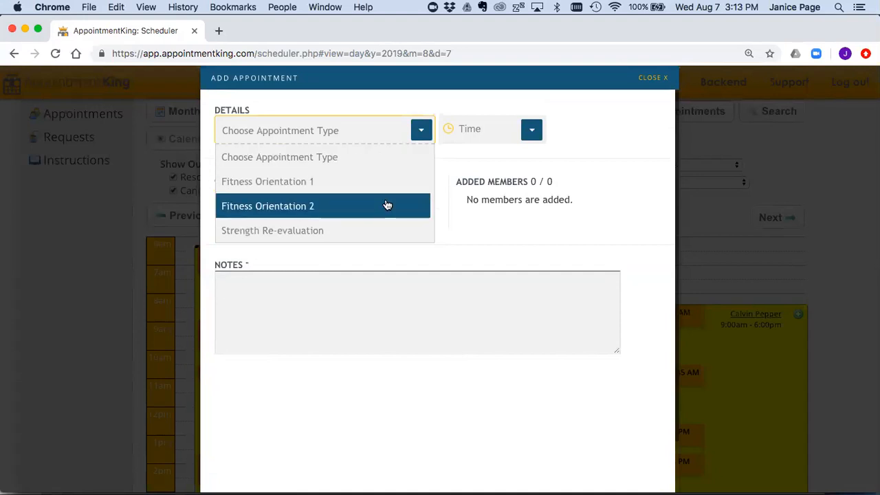
left_click(268, 182)
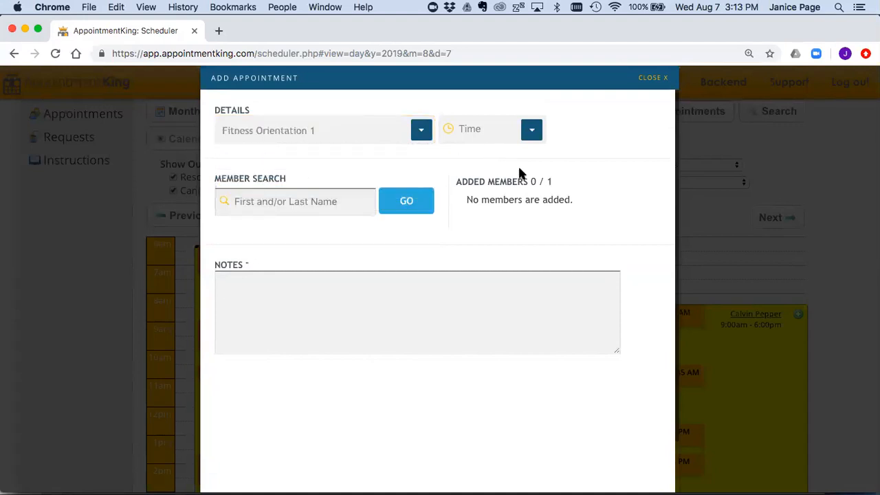
left_click(531, 129)
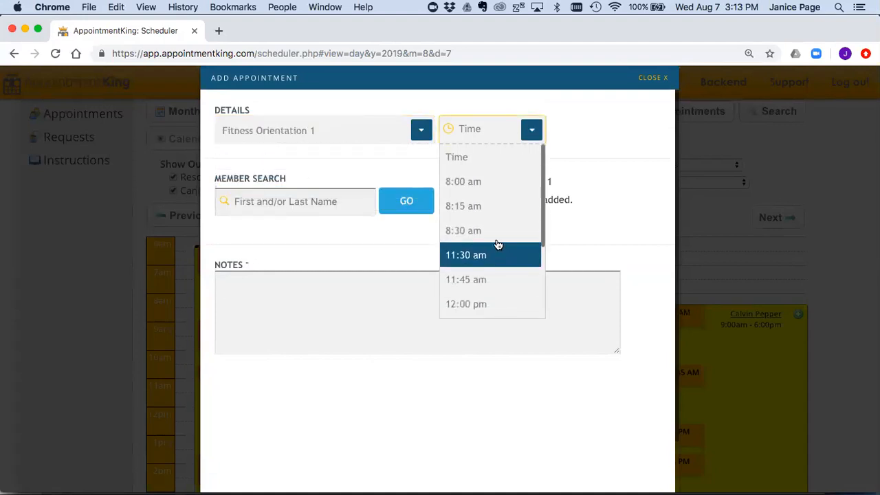
left_click(479, 181)
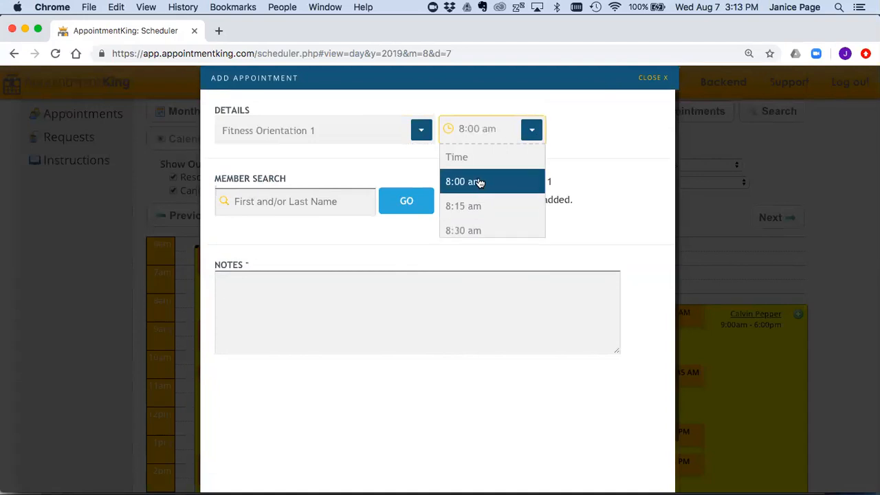
left_click(304, 198)
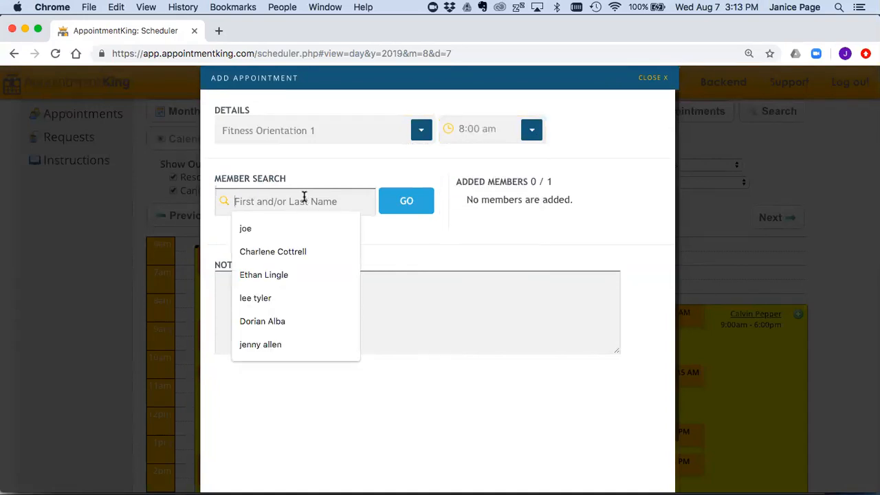
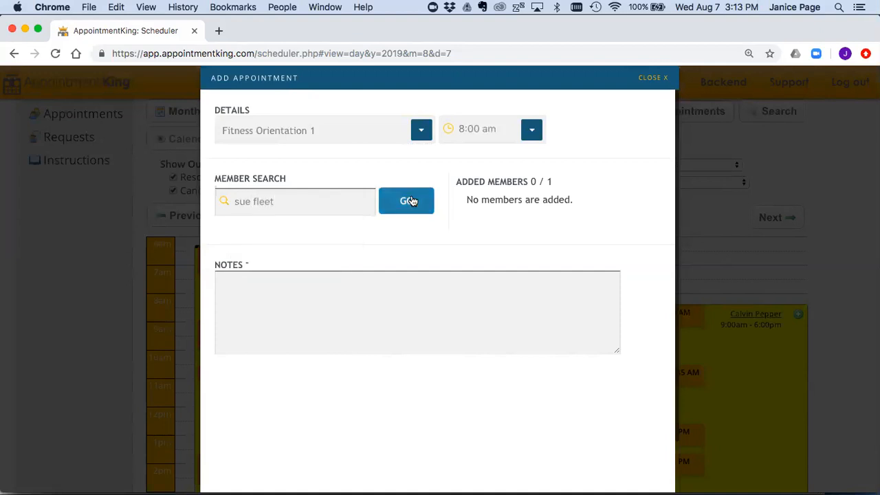
left_click(410, 200)
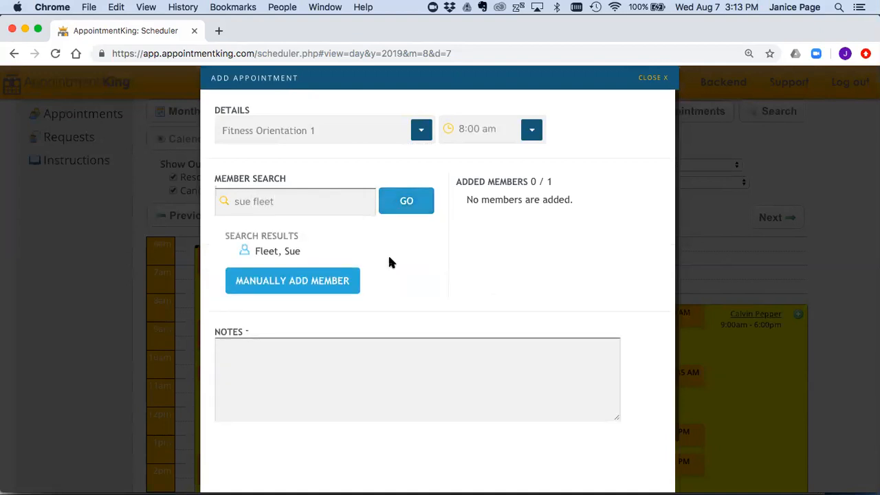
scroll(356, 240, "down", 1)
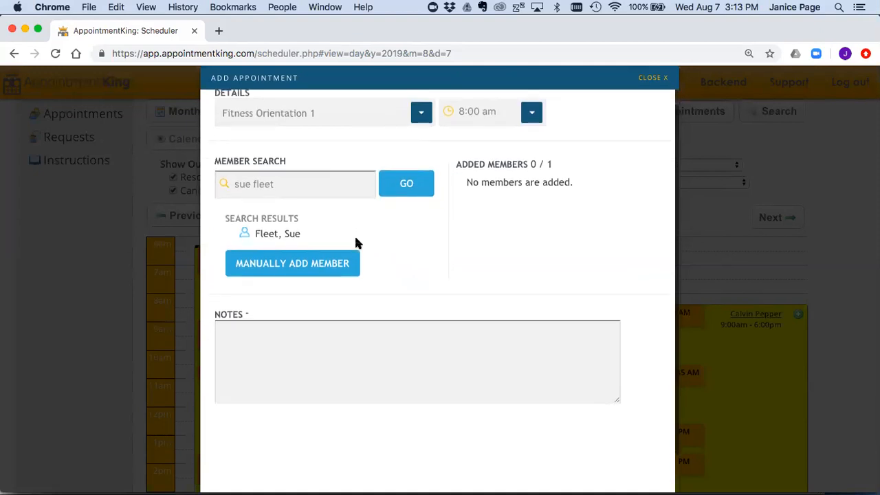
scroll(314, 222, "down", 1)
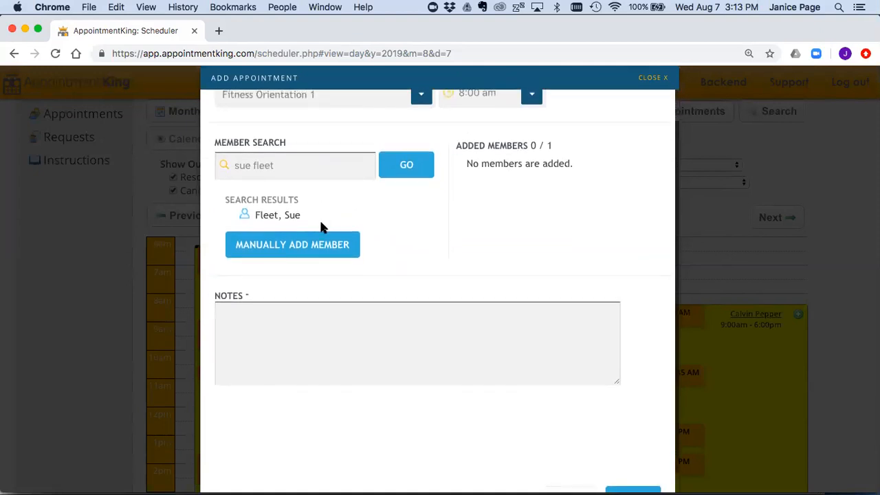
mouse_move(293, 221)
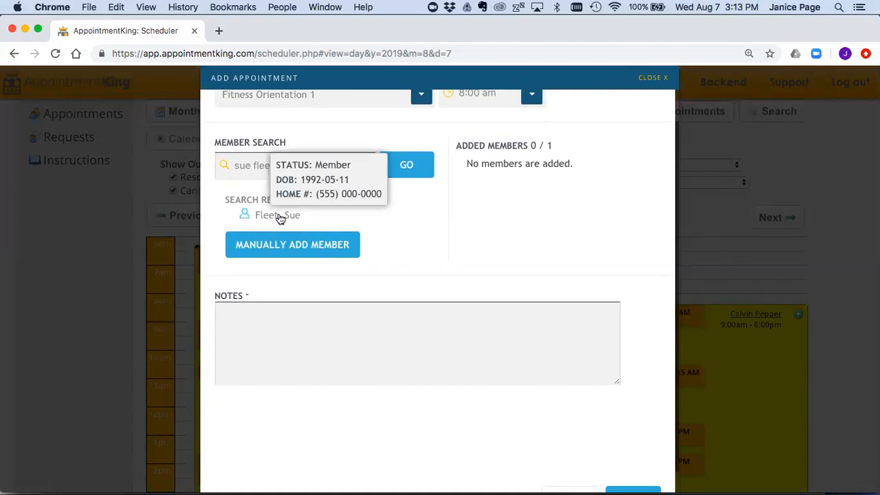
left_click(281, 216)
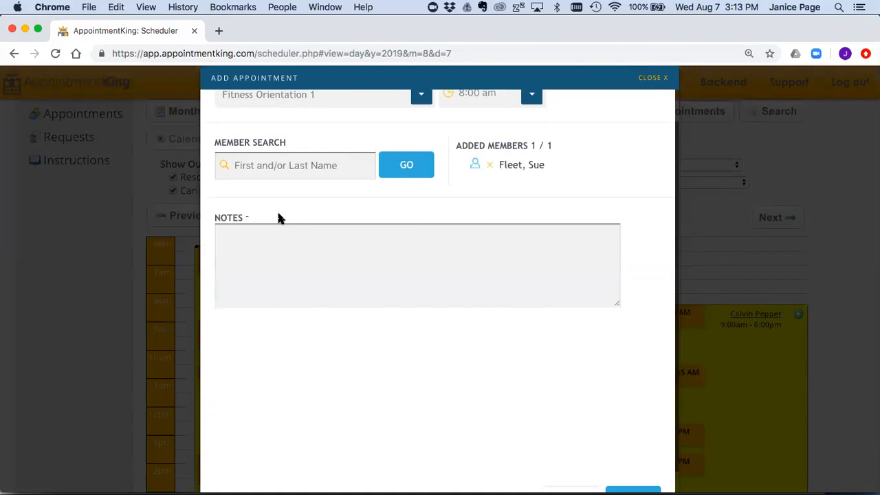
left_click(491, 166)
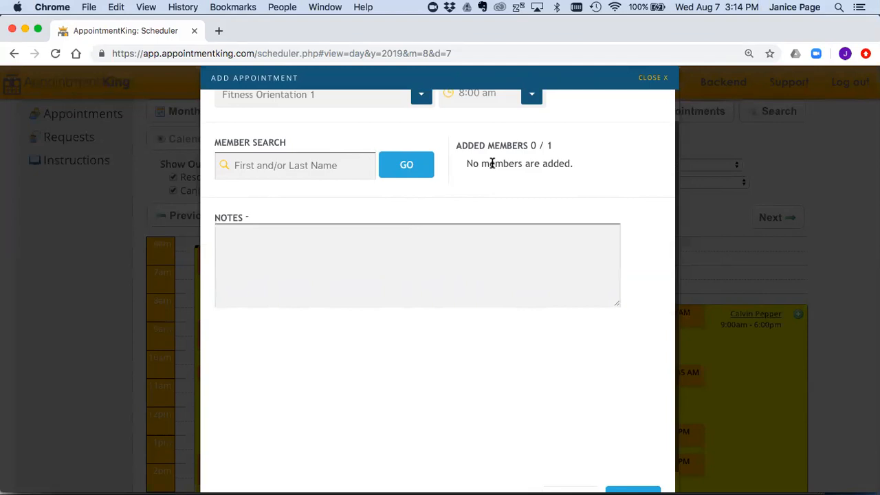
Step: Search members for the new member's full name and, finding none, open manual add
left_click(301, 169)
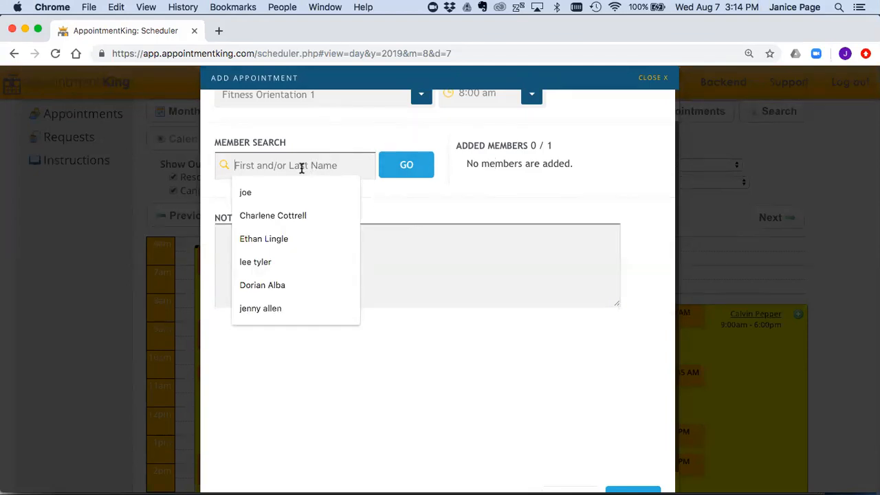
left_click(452, 201)
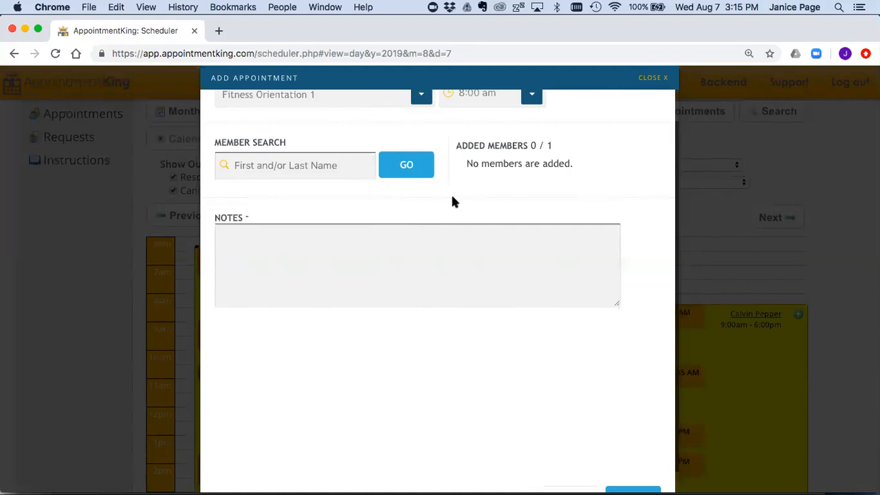
left_click(298, 167)
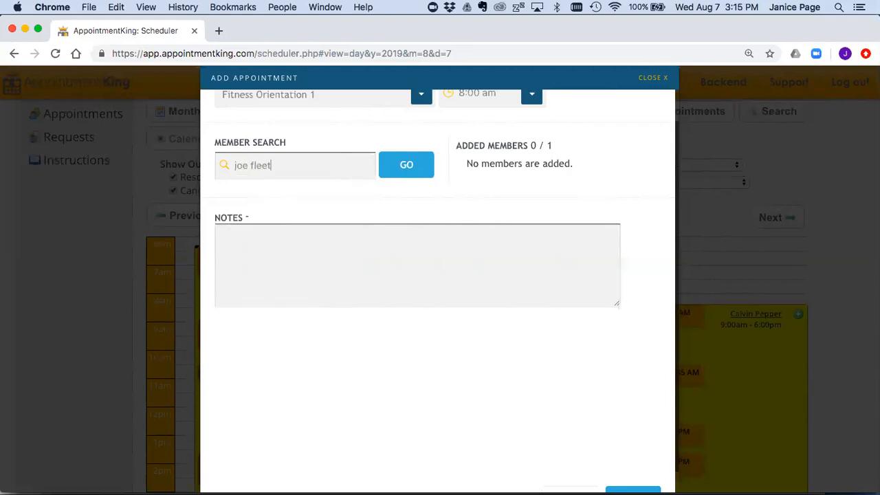
left_click(406, 165)
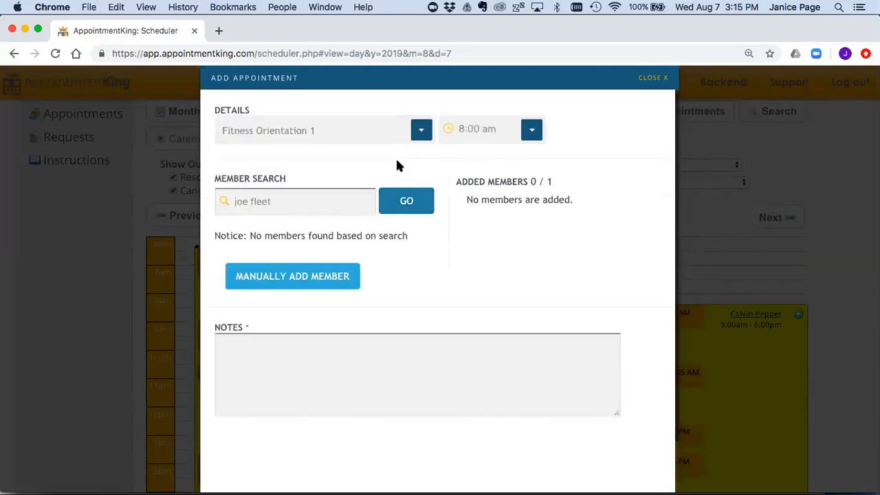
left_click_drag(249, 232, 411, 236)
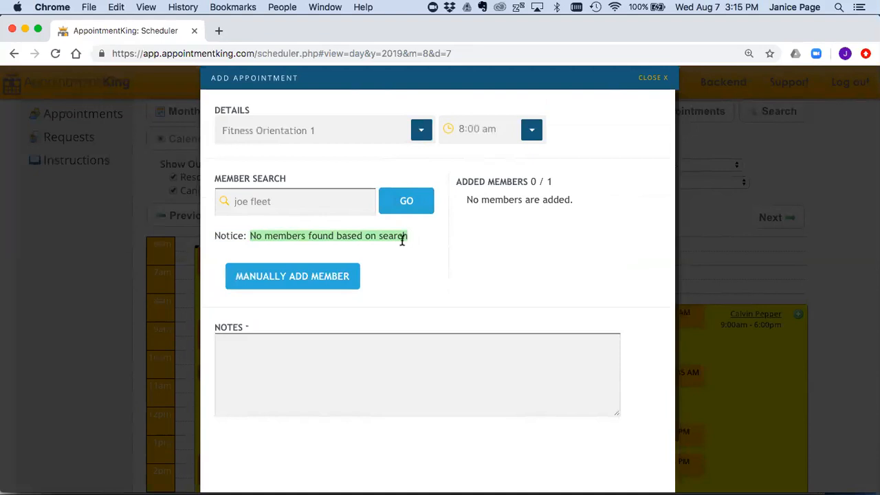
left_click(300, 279)
scroll(392, 306, "down", 3)
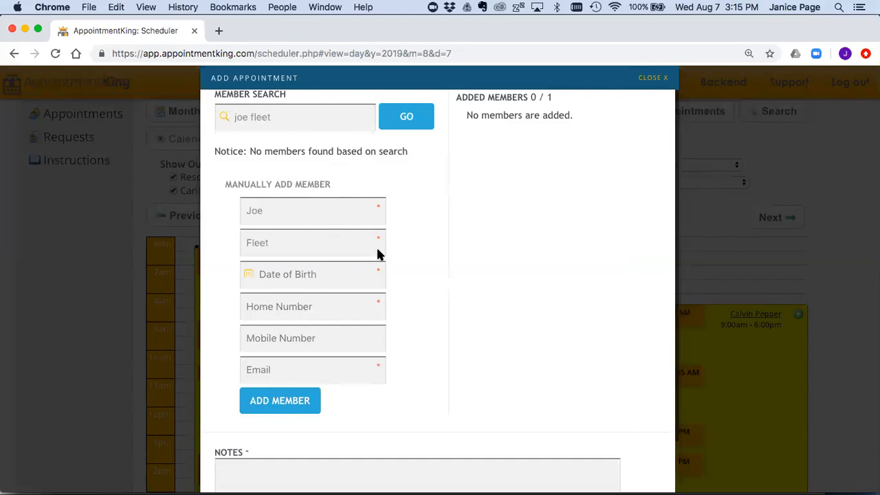
Step: Search again with a different first name and add the found member to the appointment
double_click(238, 118)
type("sue")
left_click(405, 119)
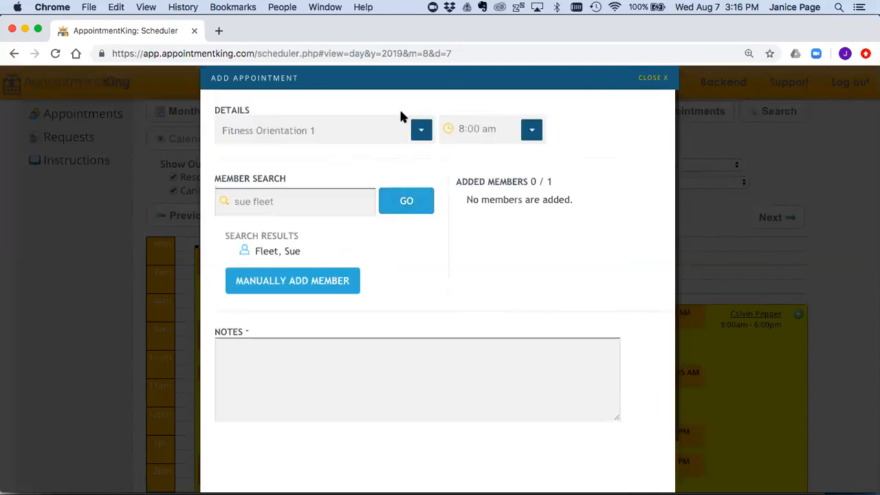
left_click(277, 251)
Step: Enter the note 'New to exercise' and submit the appointment
left_click(236, 268)
type("New to ex")
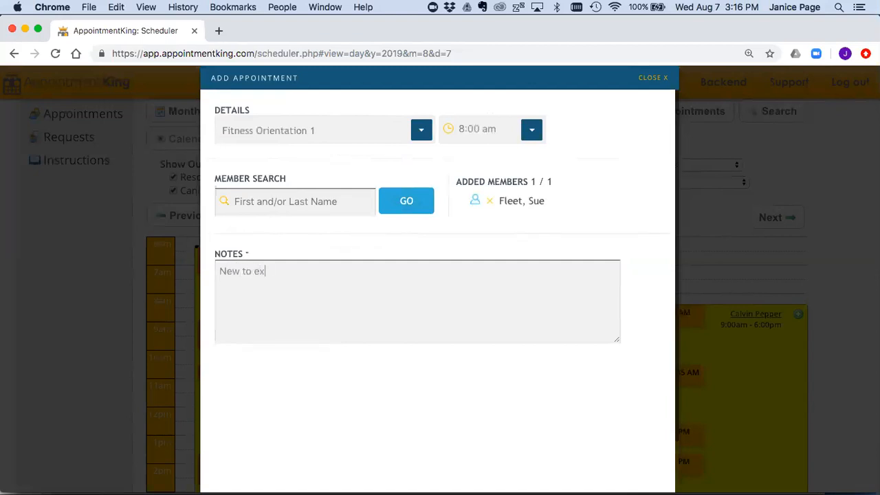
type("ercise")
scroll(418, 292, "down", 2)
scroll(519, 275, "down", 2)
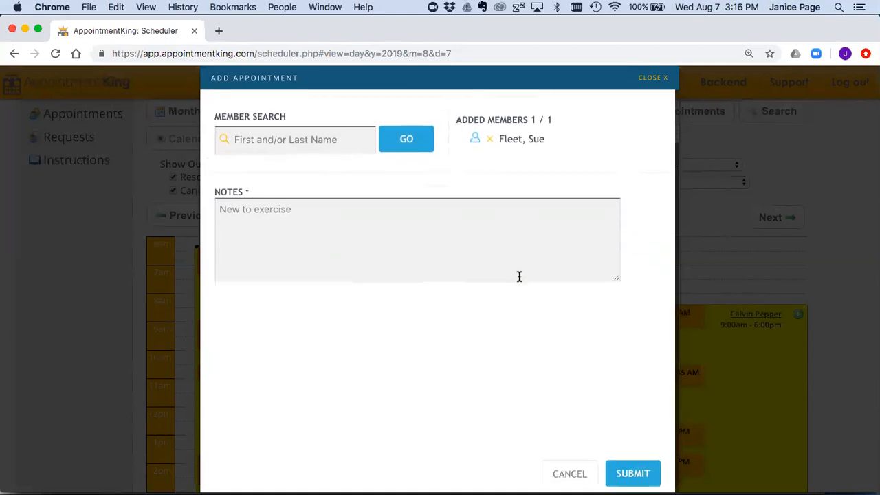
left_click(633, 476)
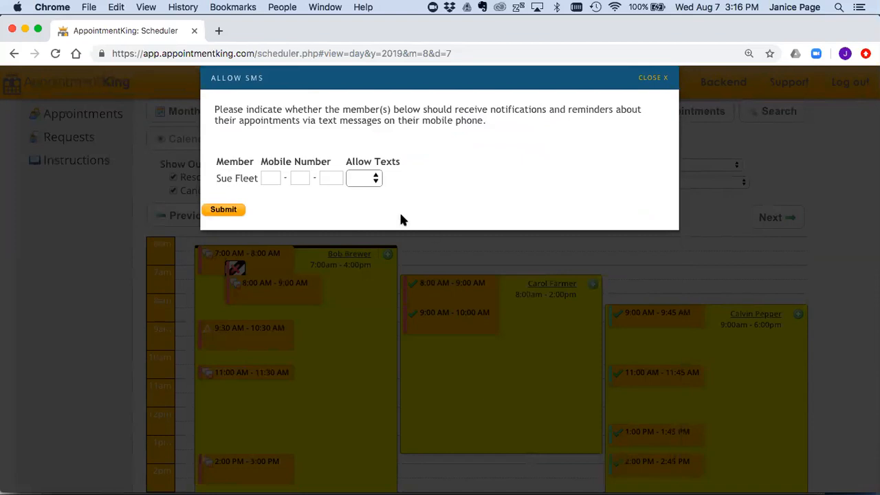
Step: Set Allow Texts to No for the member and submit the booking
left_click(371, 178)
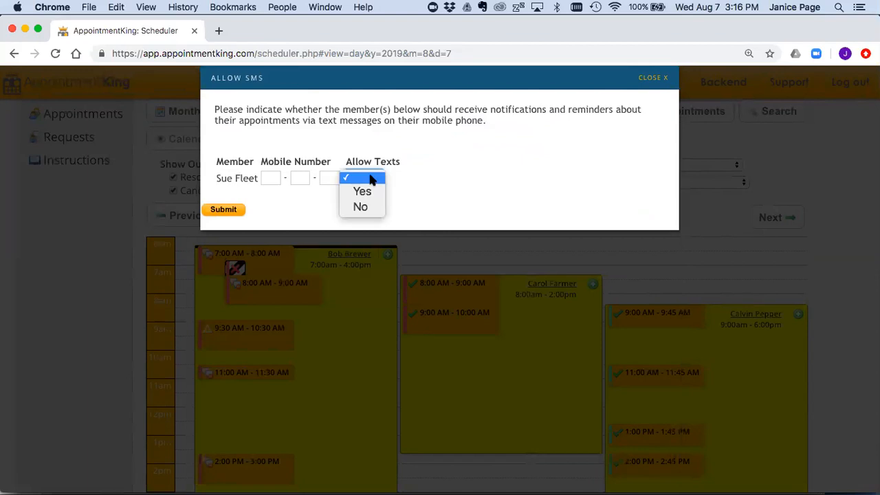
left_click(371, 192)
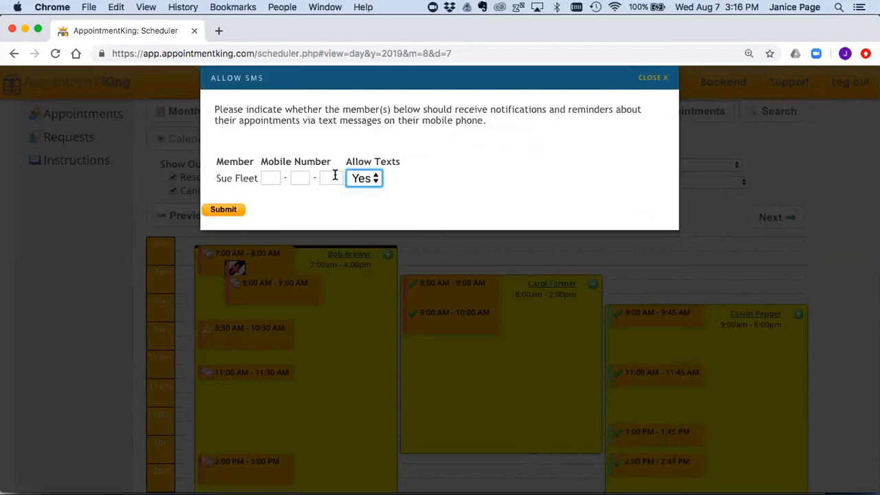
left_click(368, 178)
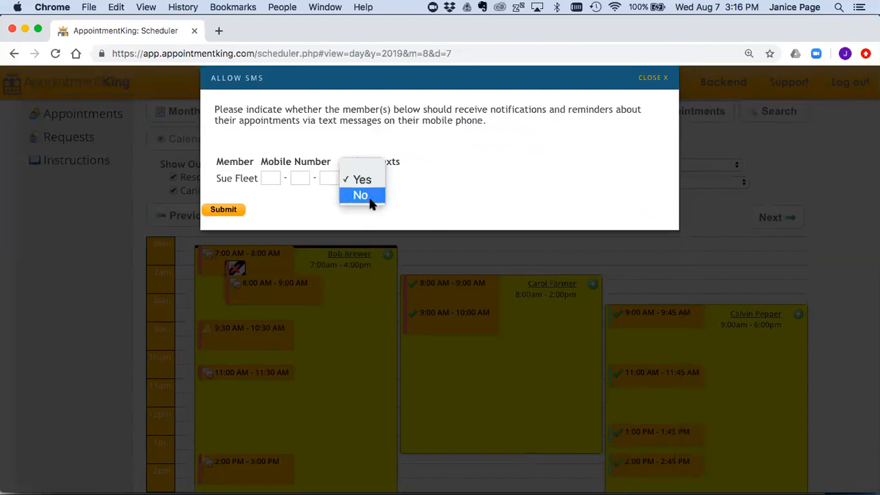
left_click(371, 196)
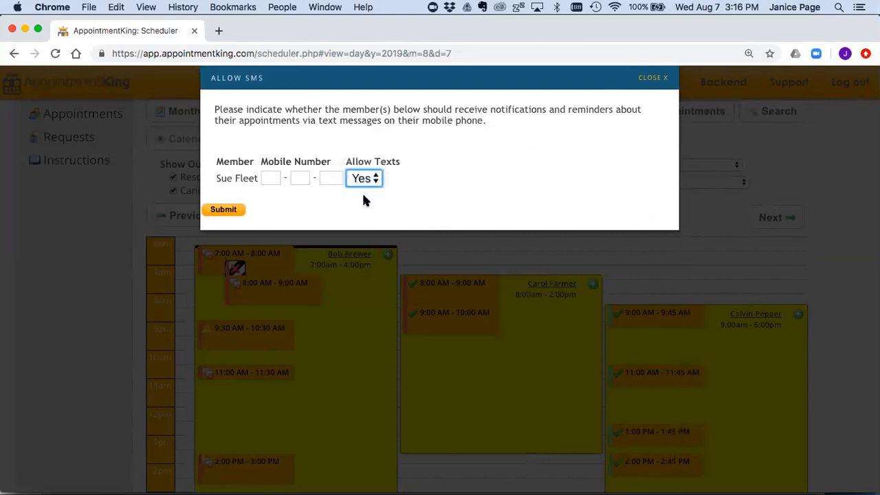
left_click(233, 211)
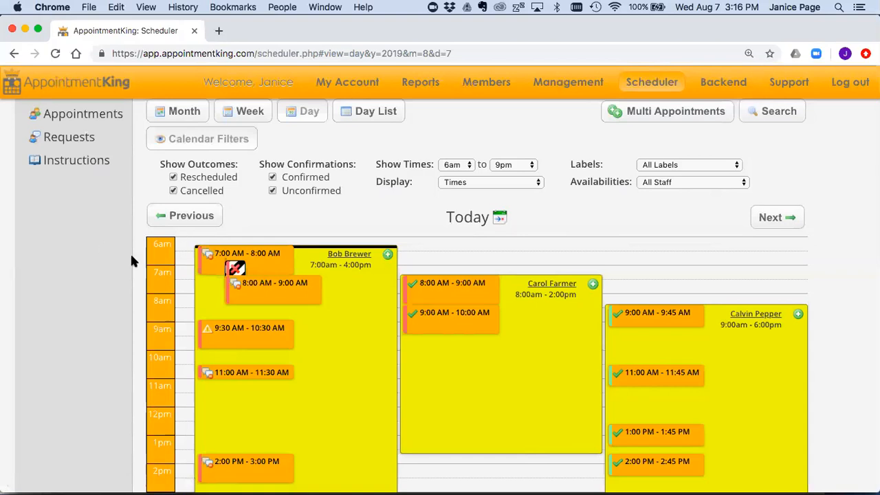
Step: Bring up the 8:00 AM Fitness Orientation 1 details showing 1 of 1 booked and 'New to exercise'
scroll(349, 307, "down", 2)
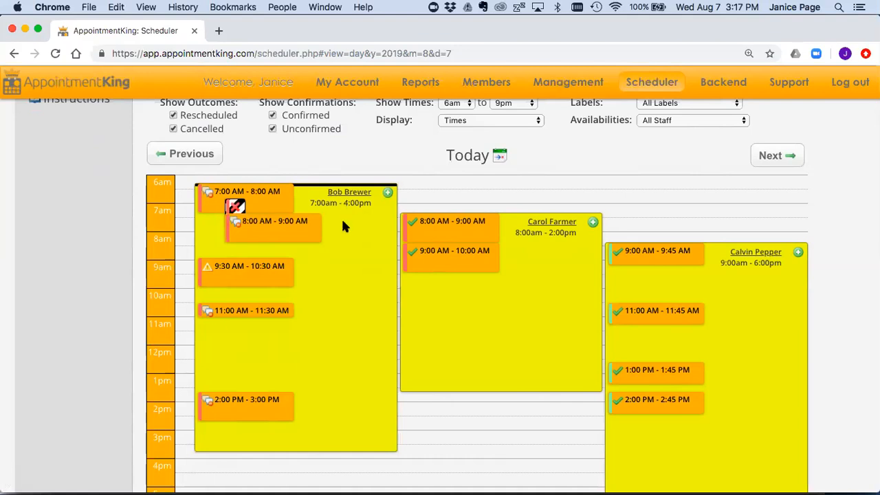
mouse_move(305, 231)
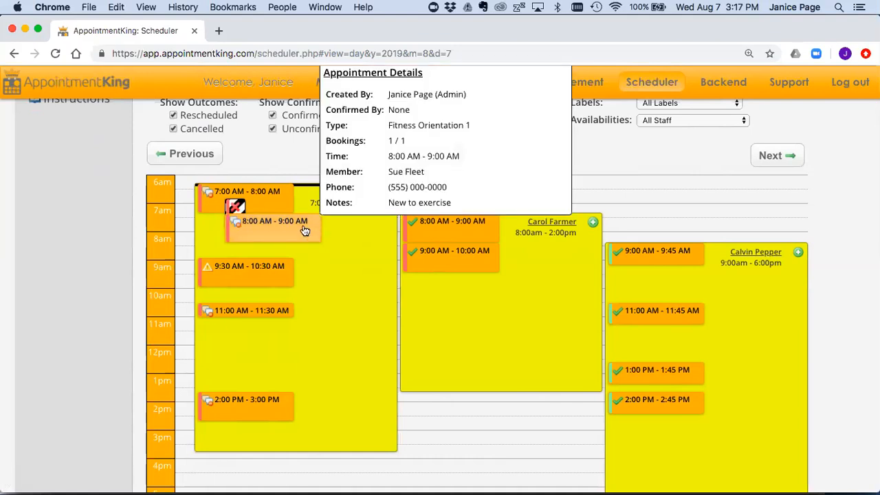
scroll(305, 231, "up", 2)
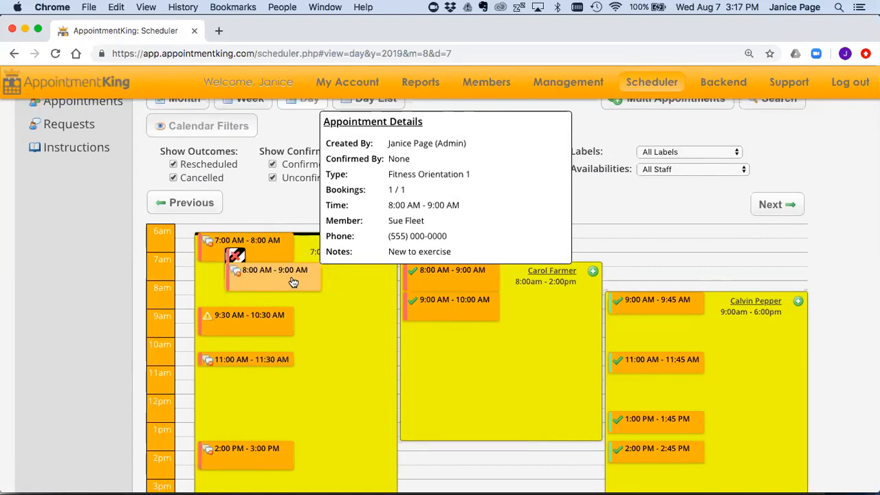
mouse_move(420, 86)
mouse_move(421, 101)
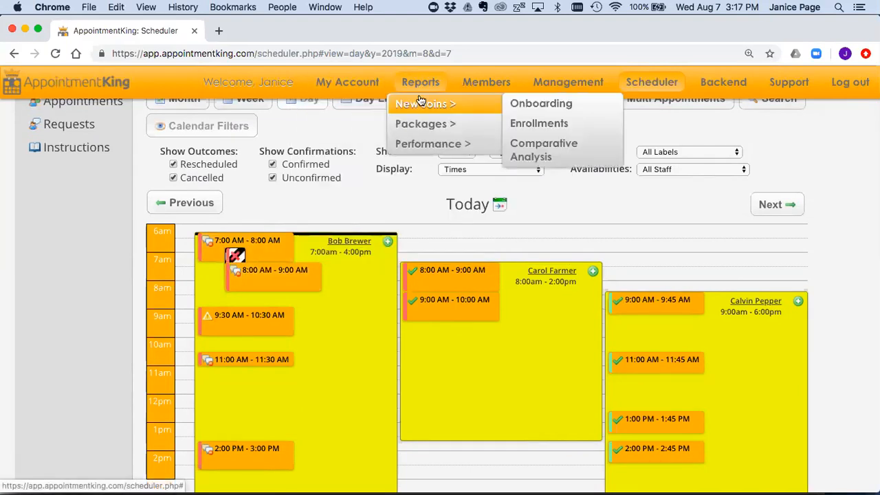
mouse_move(416, 148)
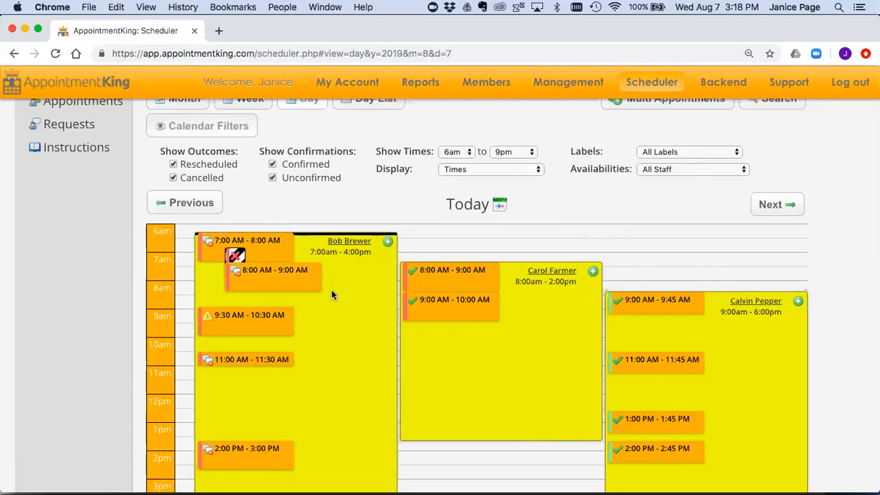
Step: Open the 8:00 AM appointment for editing and set its result to Rescheduled
mouse_move(300, 274)
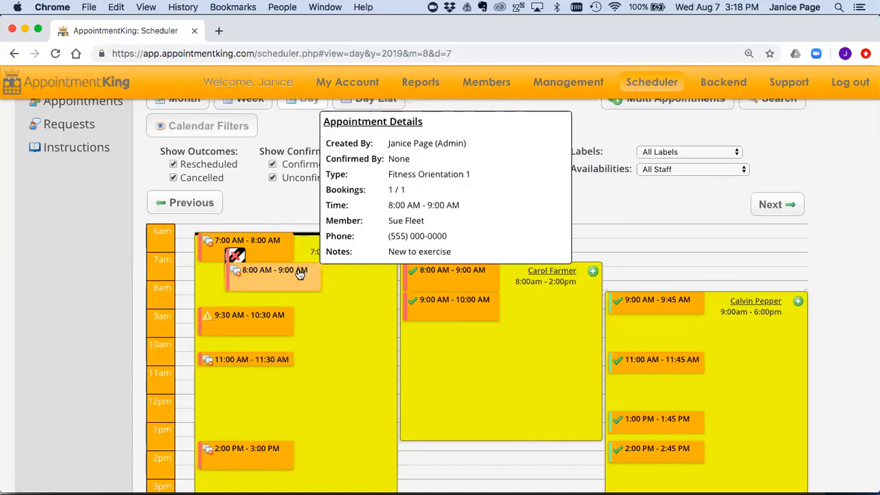
left_click(300, 272)
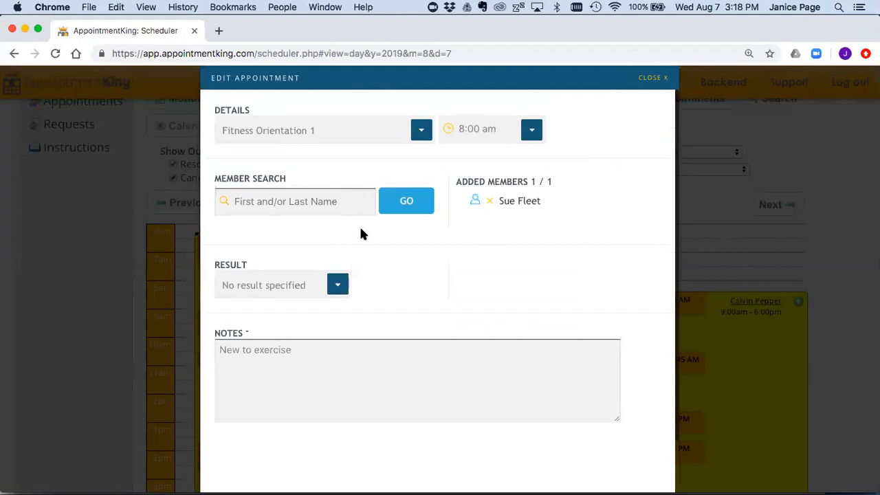
left_click(338, 285)
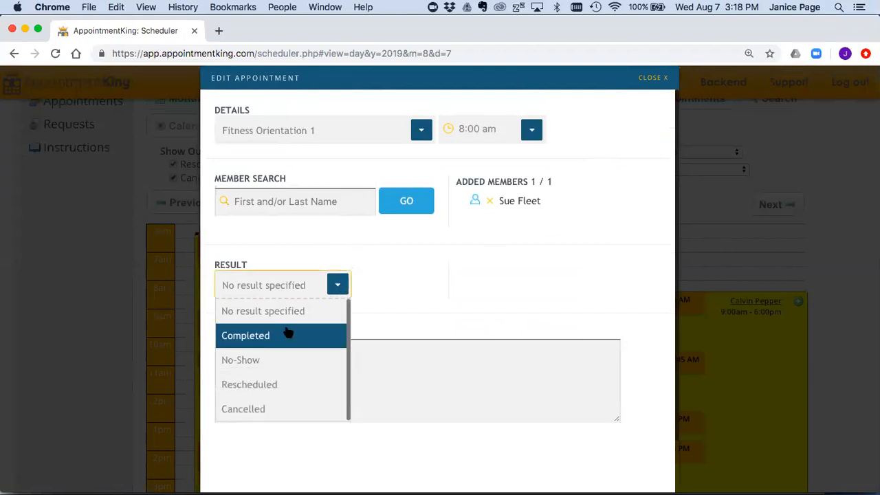
left_click(286, 385)
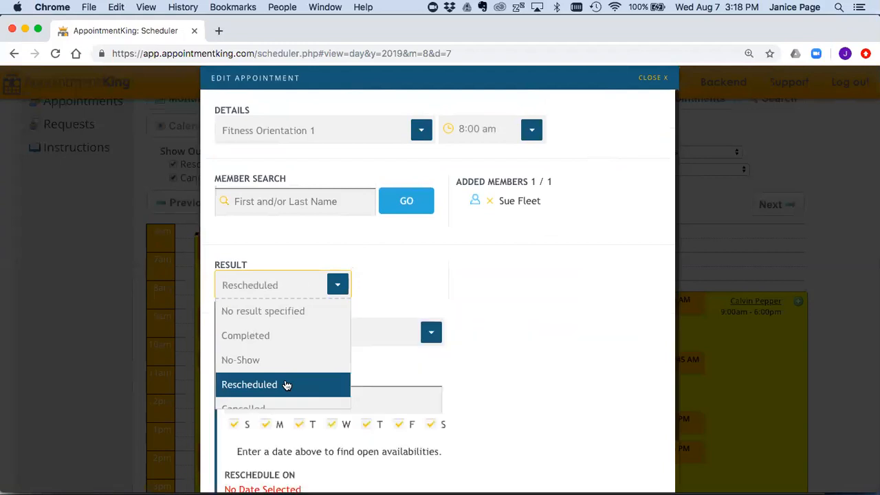
scroll(420, 282, "down", 2)
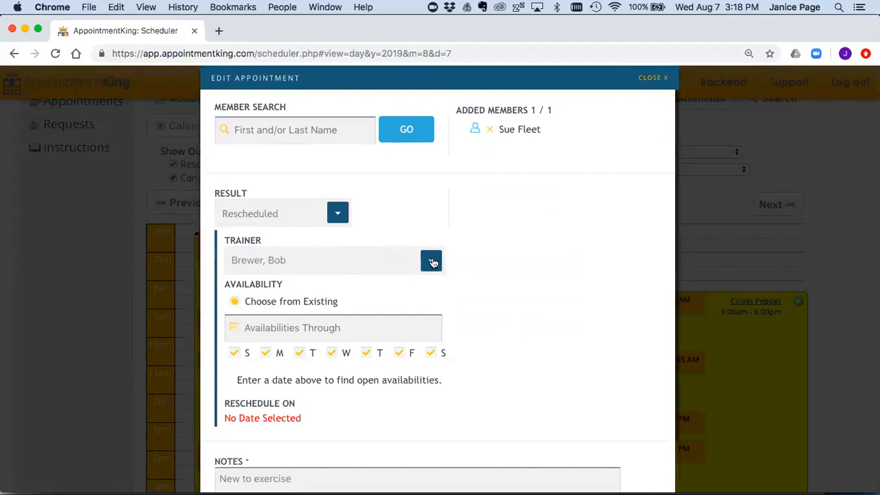
Step: Keep the current trainer and settle the result back on Rescheduled after briefly choosing Cancelled
left_click(431, 262)
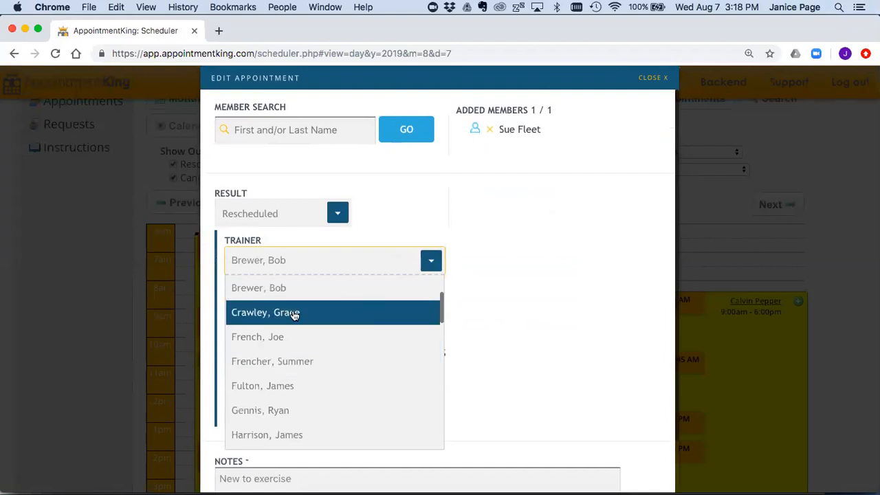
left_click(285, 287)
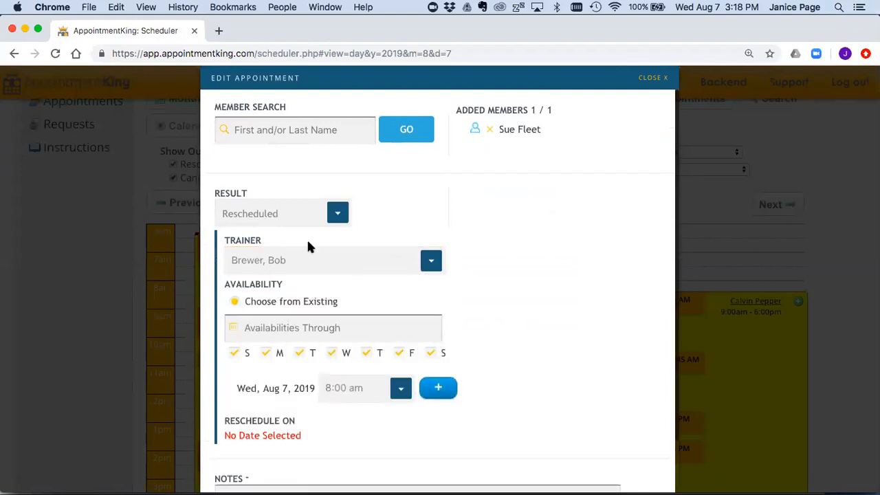
left_click(337, 213)
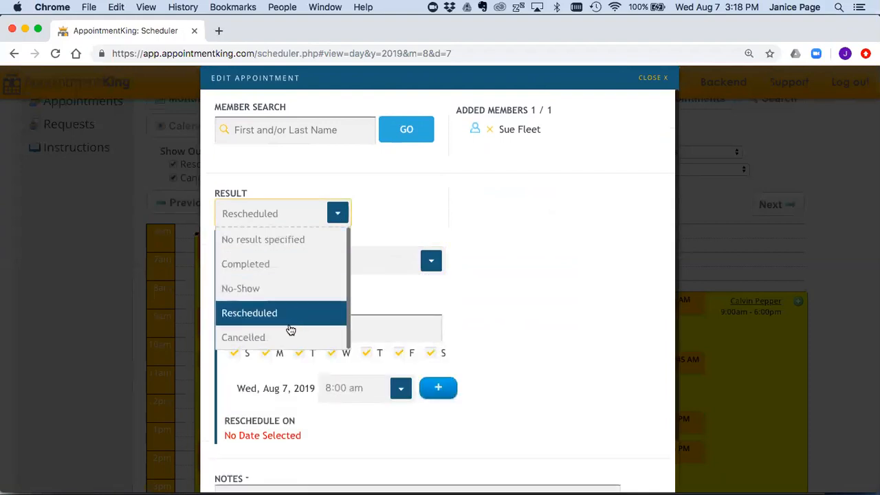
left_click(286, 337)
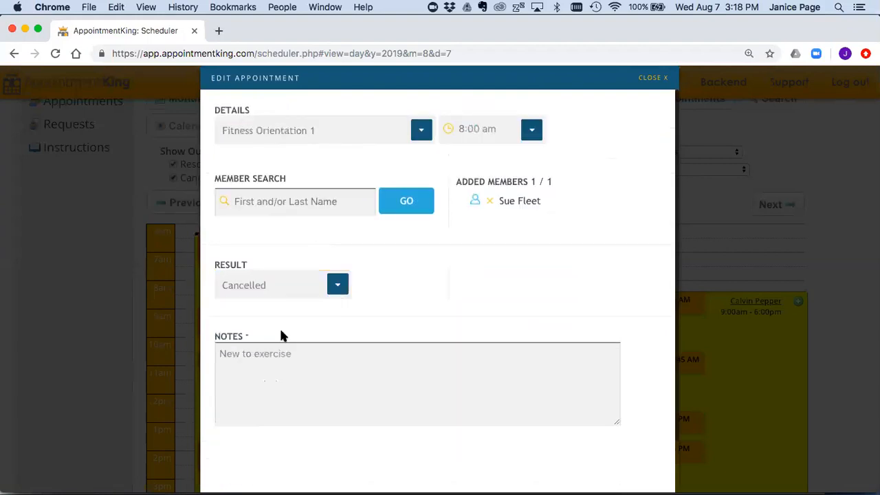
left_click(336, 284)
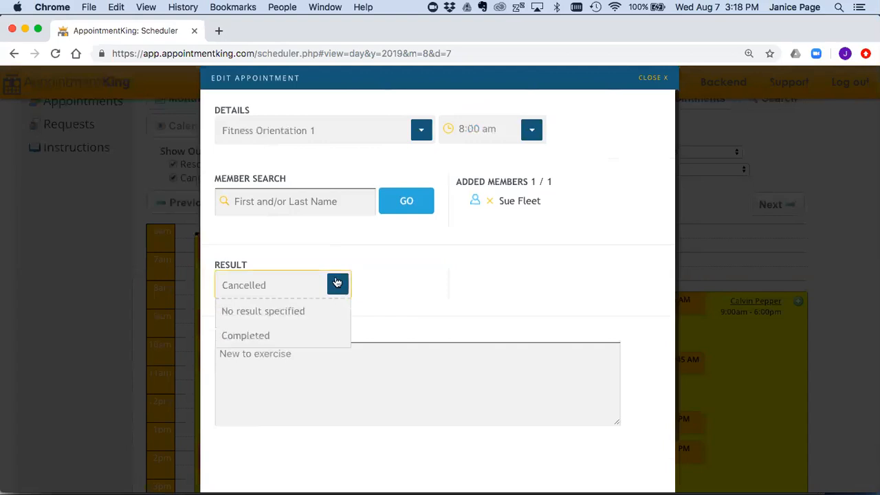
left_click(275, 384)
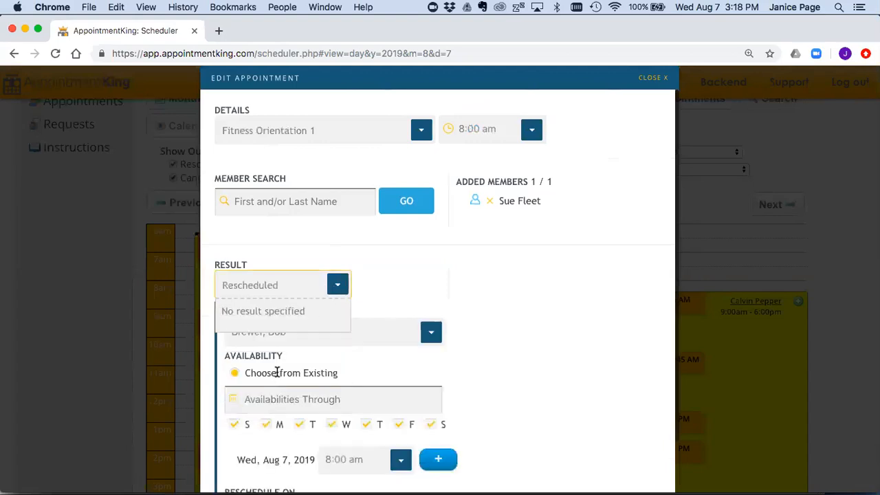
scroll(402, 340, "down", 3)
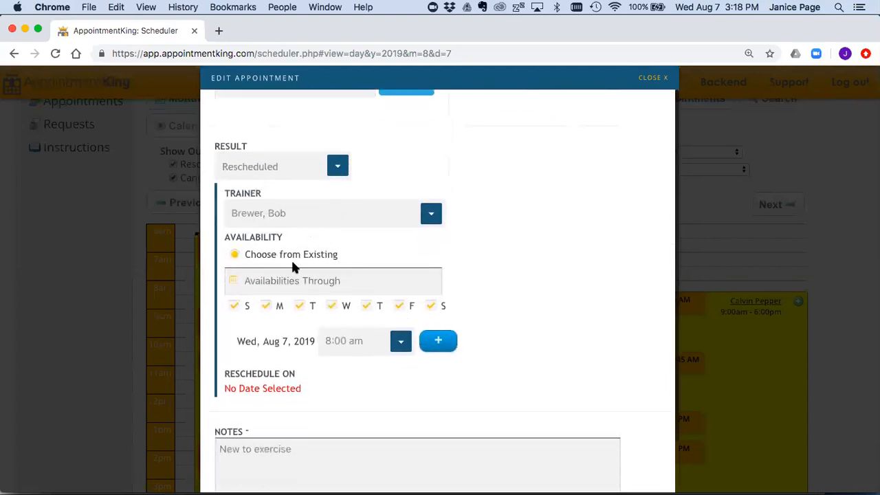
Step: List availabilities through Aug 30, 2019
left_click(264, 278)
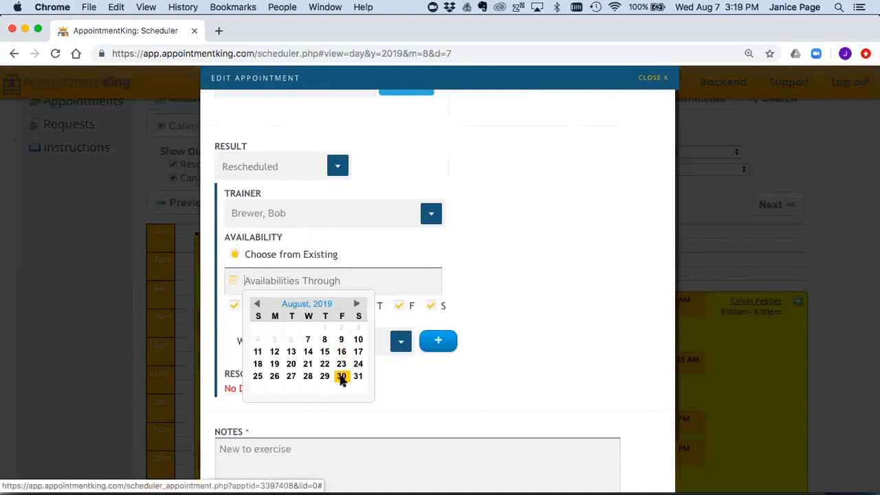
left_click(342, 377)
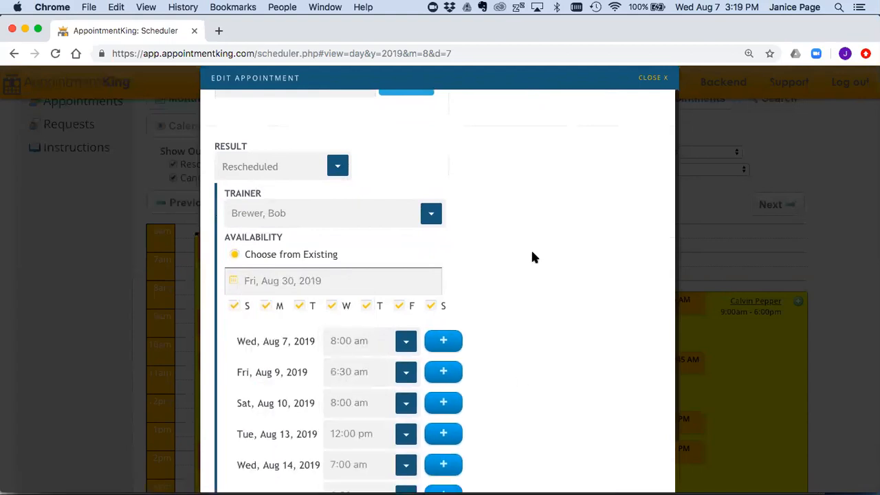
scroll(532, 255, "down", 5)
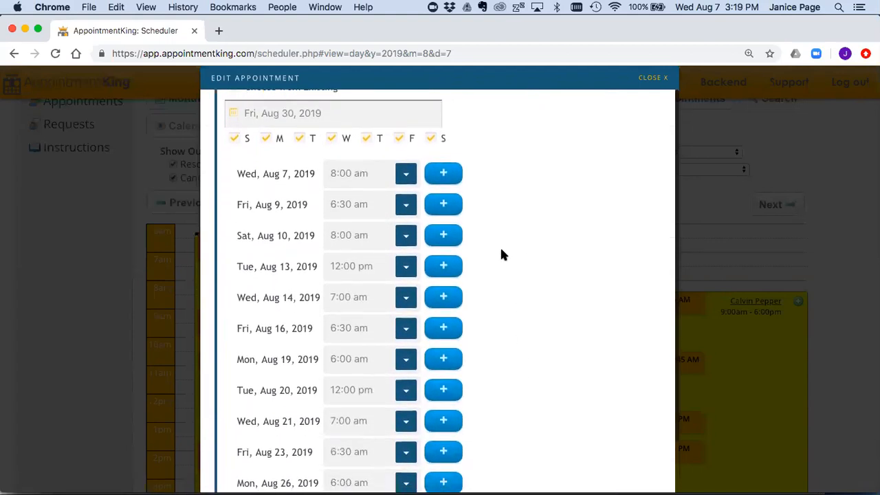
Step: Choose Fri, Aug 9 at 7:30 am as the new slot and submit the reschedule
left_click(405, 205)
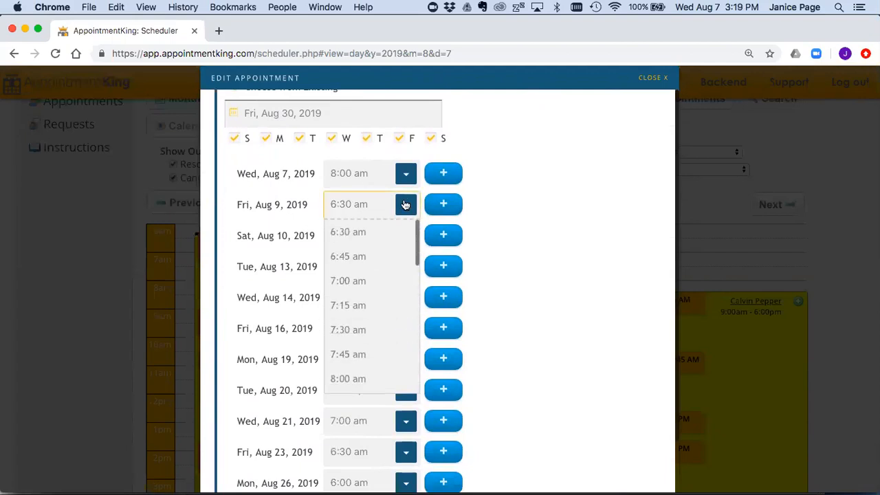
left_click(378, 330)
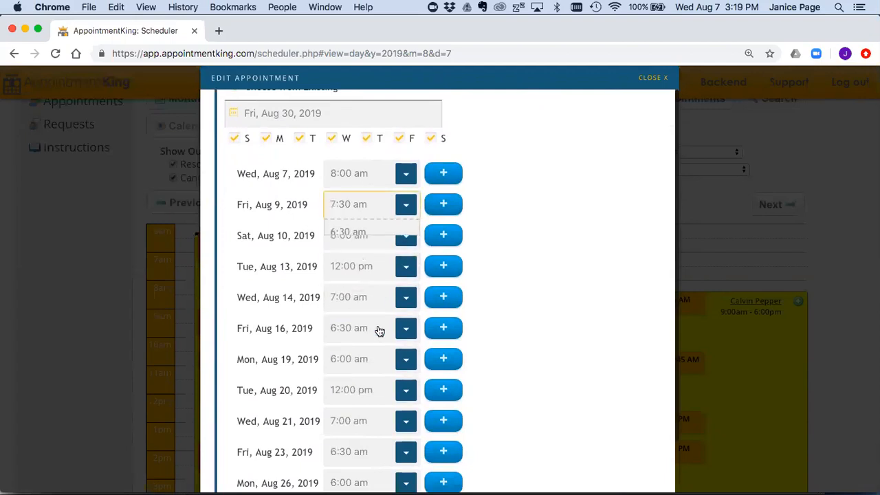
left_click(443, 204)
scroll(492, 219, "down", 2)
scroll(493, 222, "down", 5)
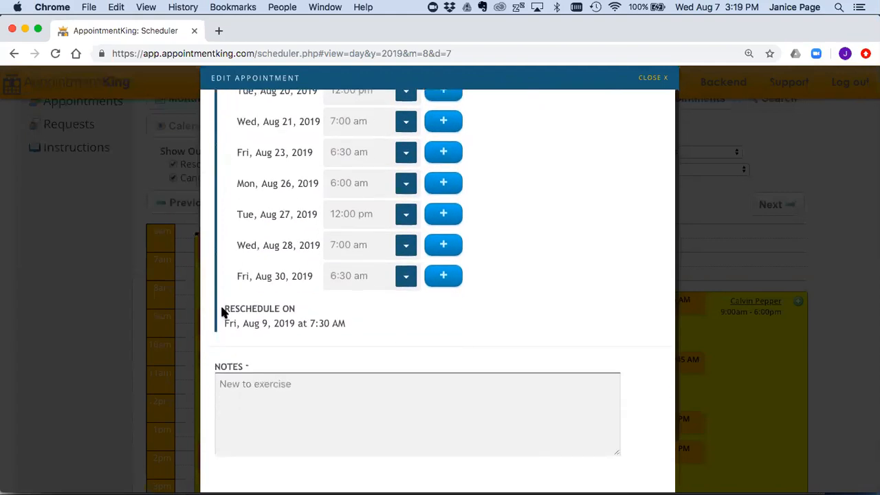
left_click_drag(221, 310, 348, 326)
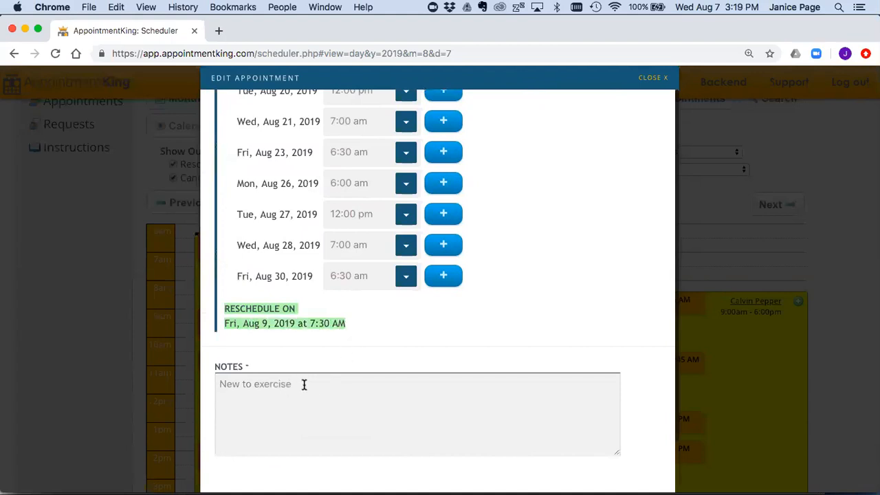
scroll(532, 294, "down", 2)
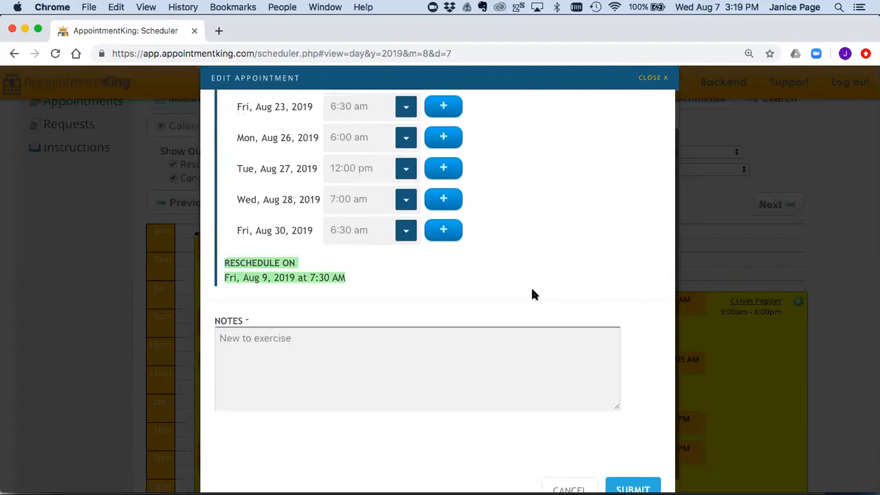
left_click(640, 473)
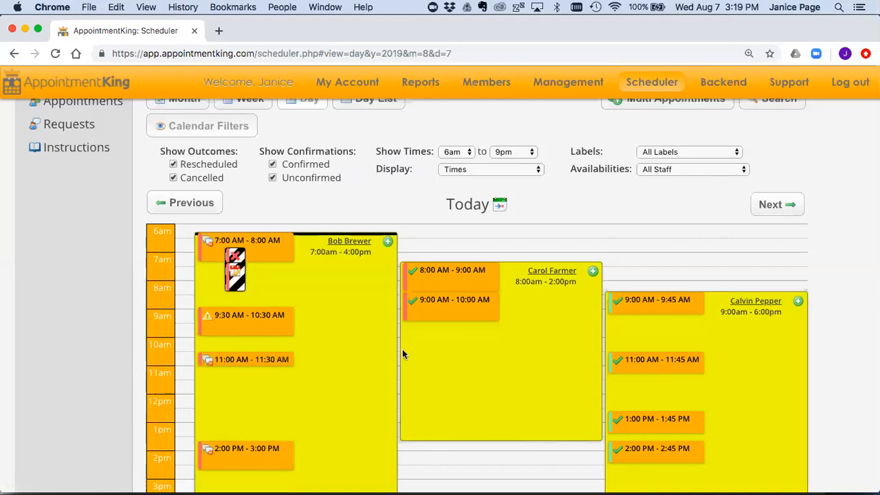
Step: Zoom in and inspect appointment details on the August 7 day schedule
key("super+equal")
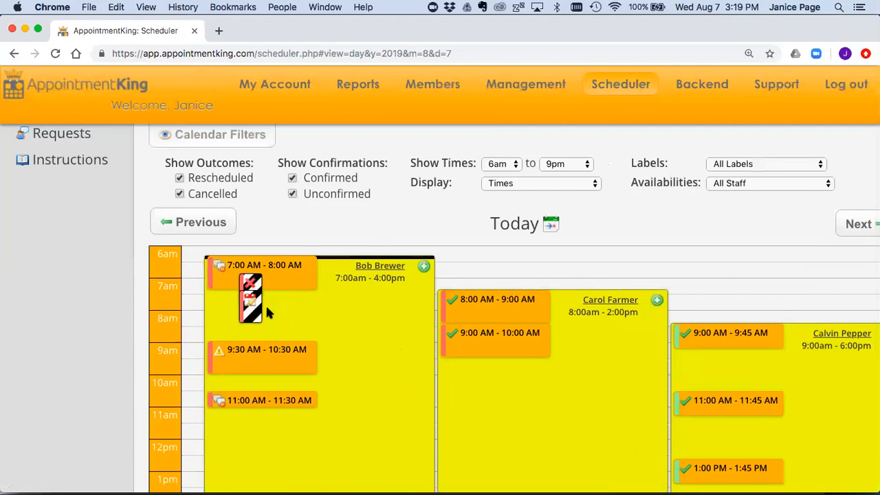
mouse_move(255, 312)
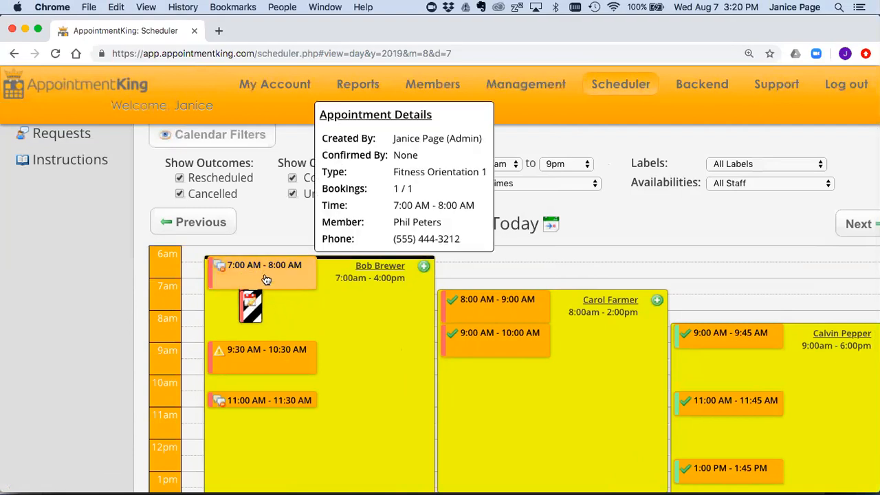
mouse_move(253, 293)
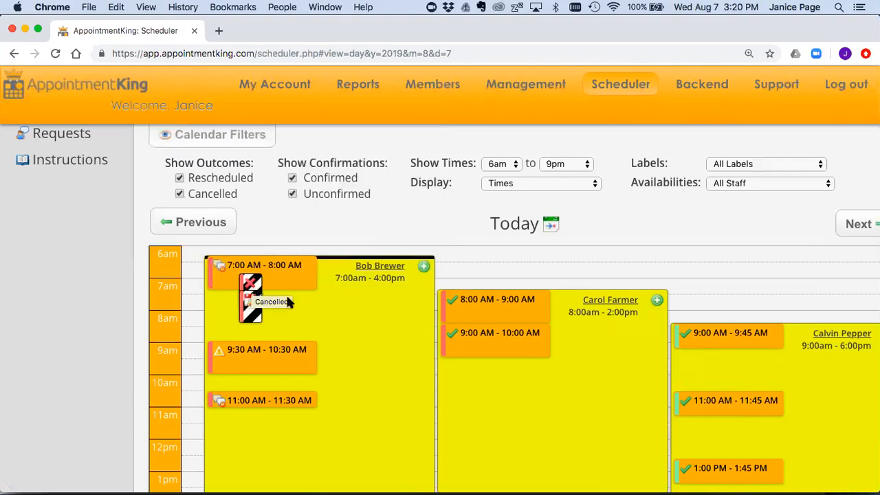
mouse_move(296, 273)
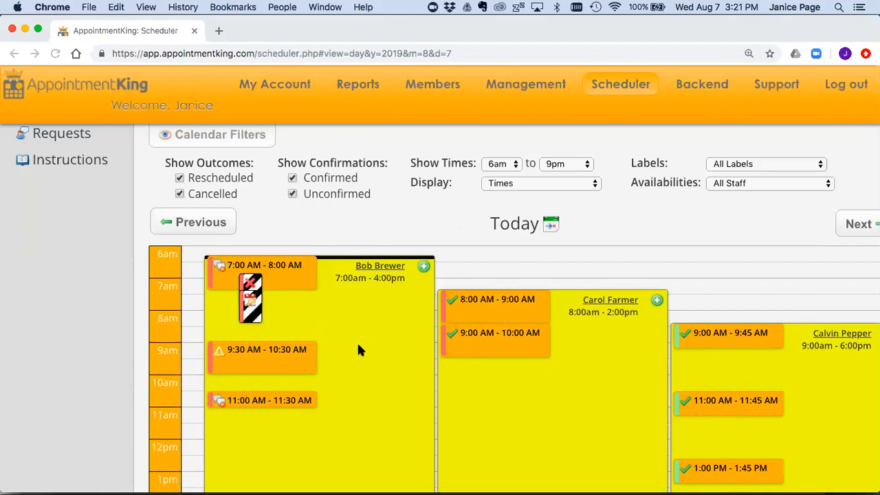
Step: Collapse the Calendar Filters panel and zoom the page back out
scroll(356, 349, "up", 3)
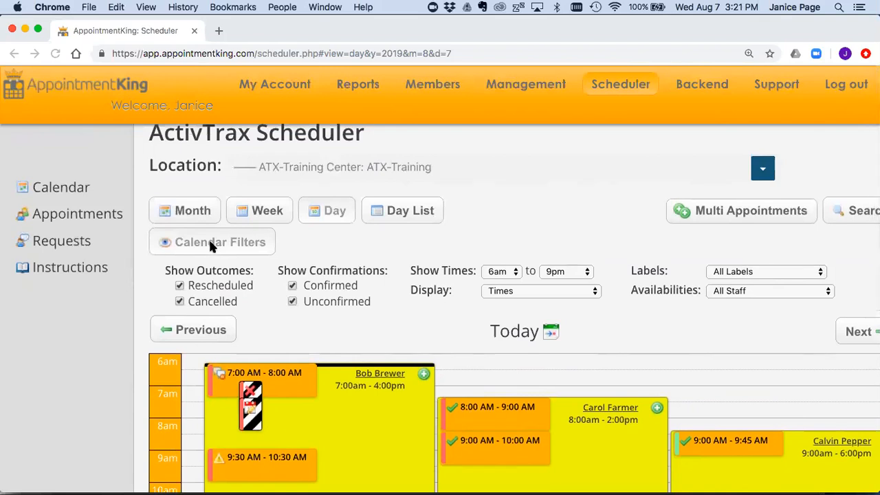
left_click(258, 244)
key("super+minus")
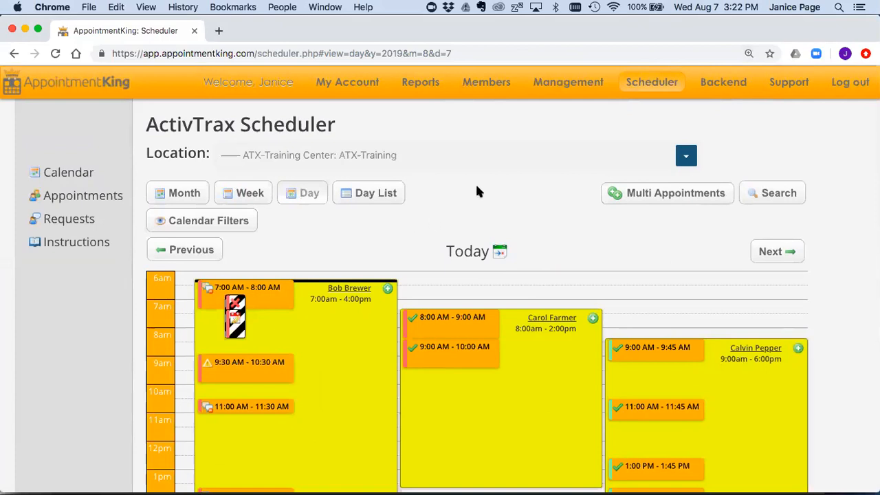
mouse_move(498, 88)
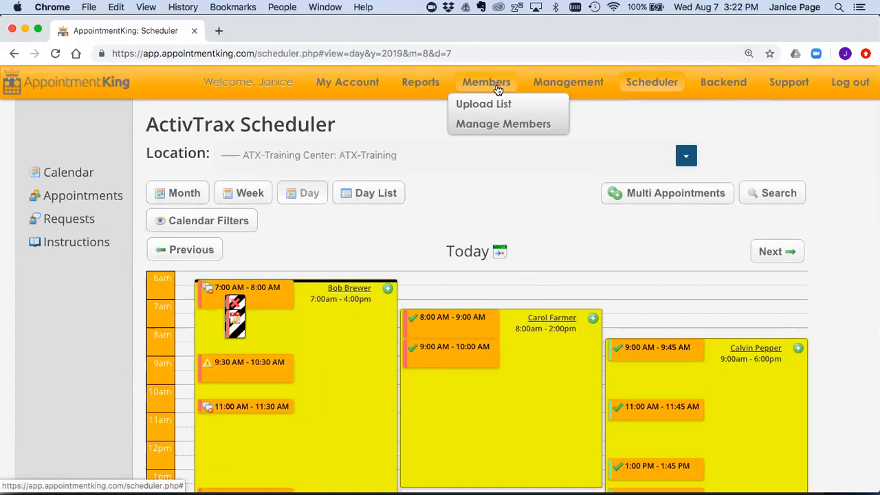
Step: Search for the member by name on the Members page and open their Appointment History
left_click(484, 124)
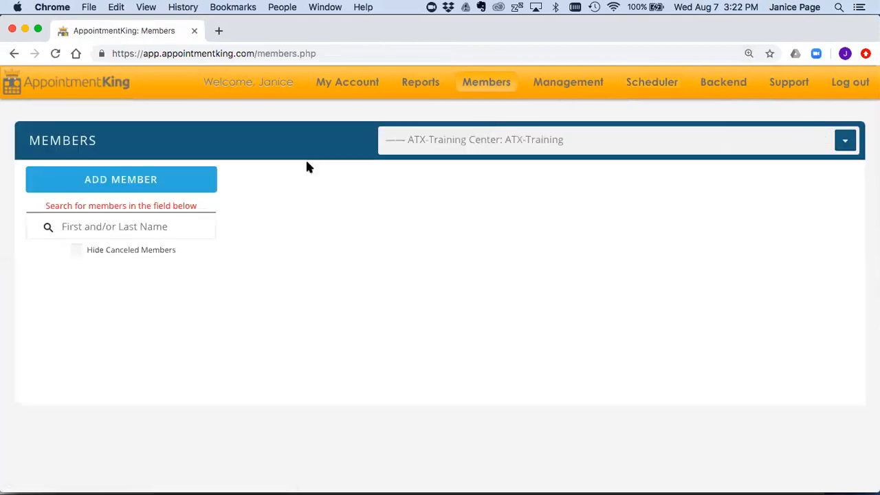
left_click(157, 223)
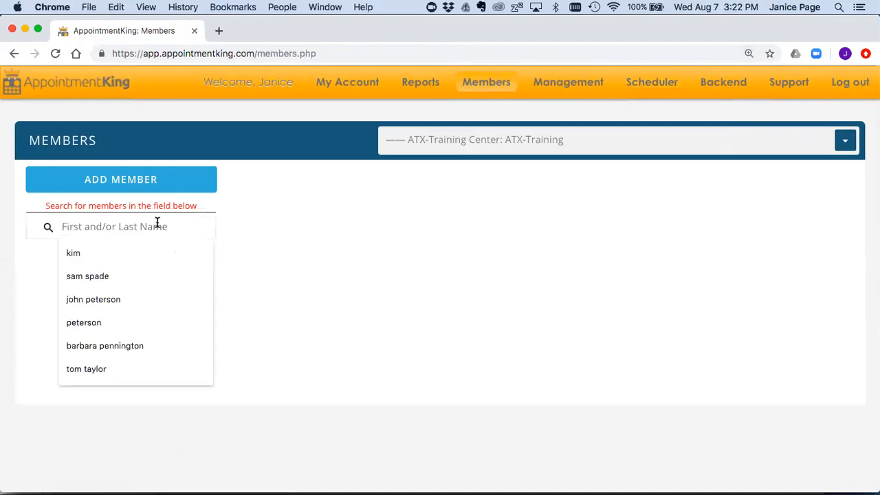
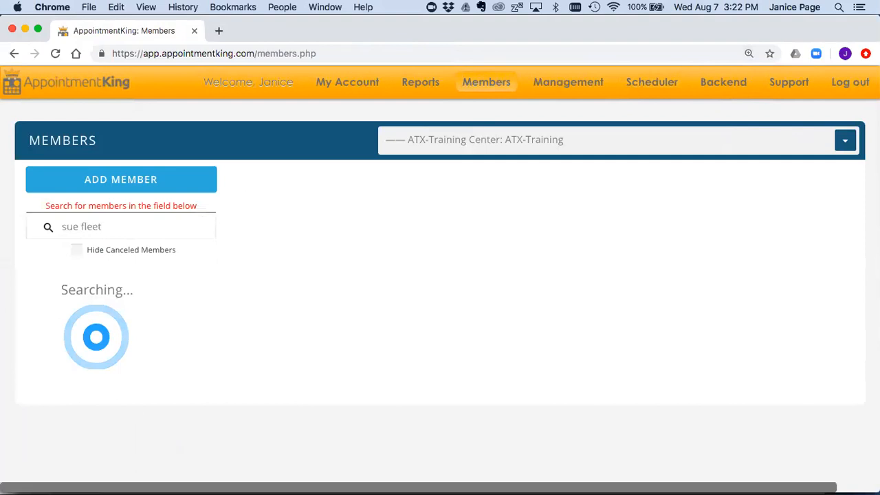
left_click(72, 282)
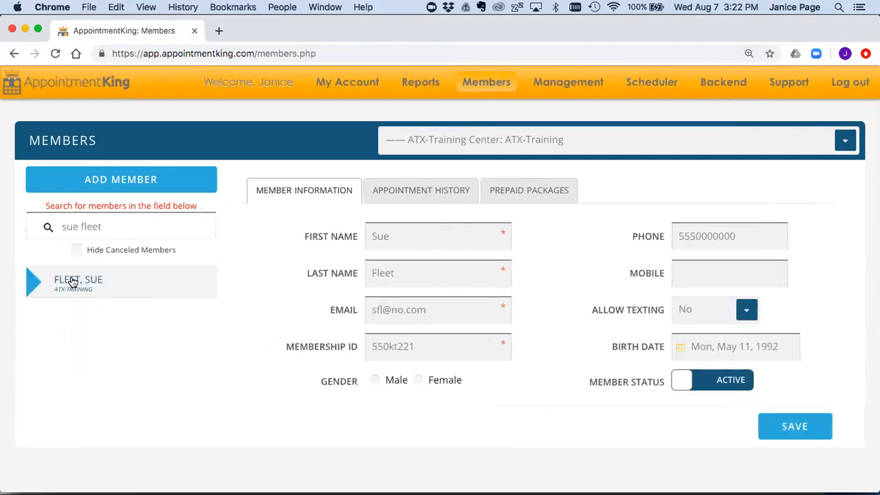
left_click(396, 194)
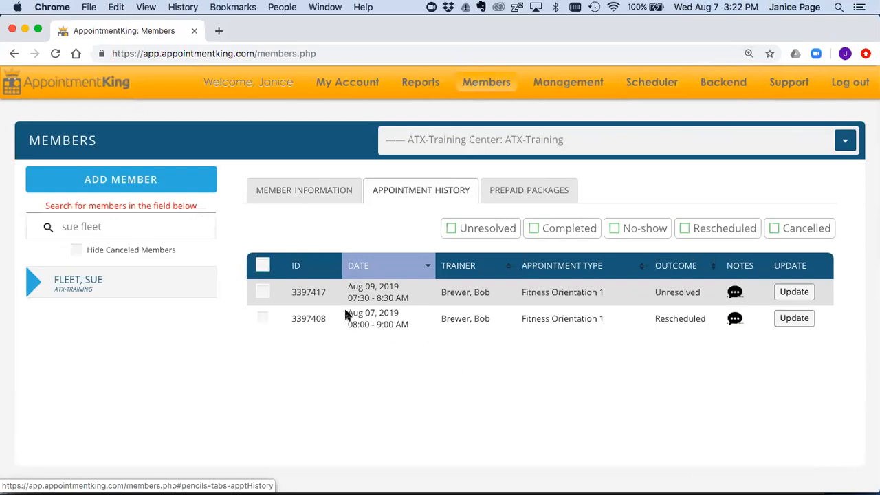
Step: Highlight the Aug 07 Rescheduled entry and the trainer on the Aug 09 appointment
left_click_drag(349, 313, 413, 316)
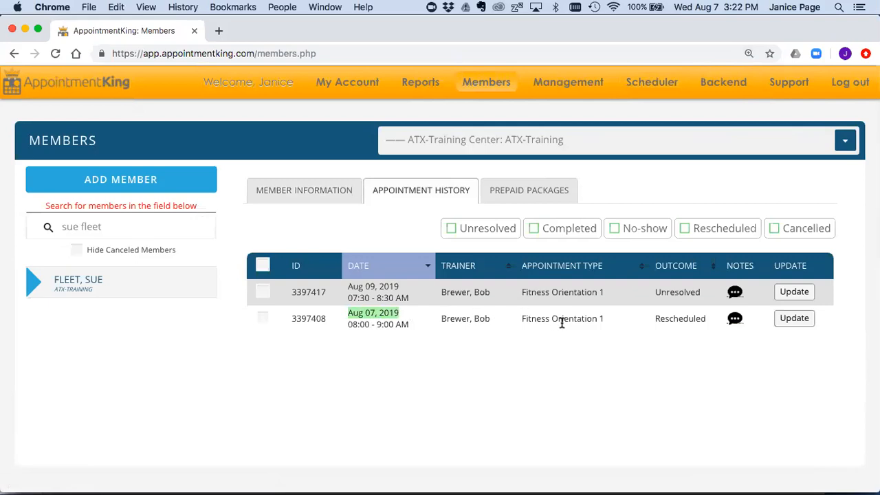
left_click_drag(655, 318, 705, 318)
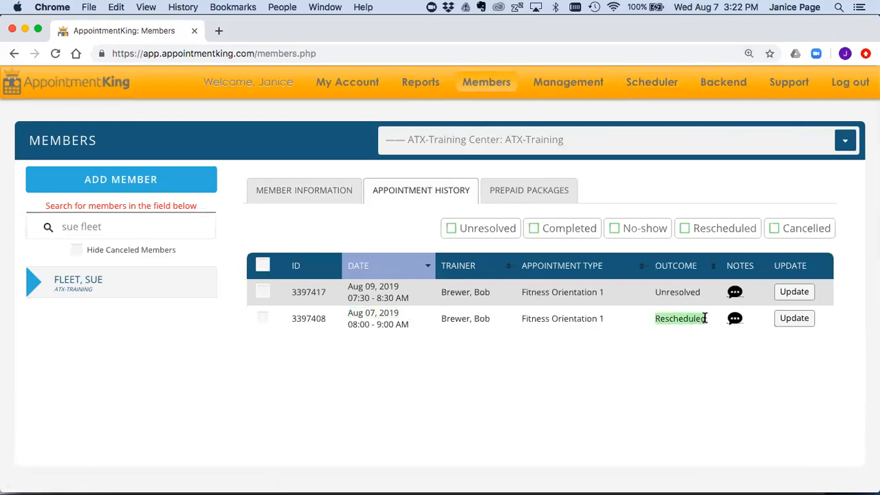
left_click_drag(346, 286, 490, 292)
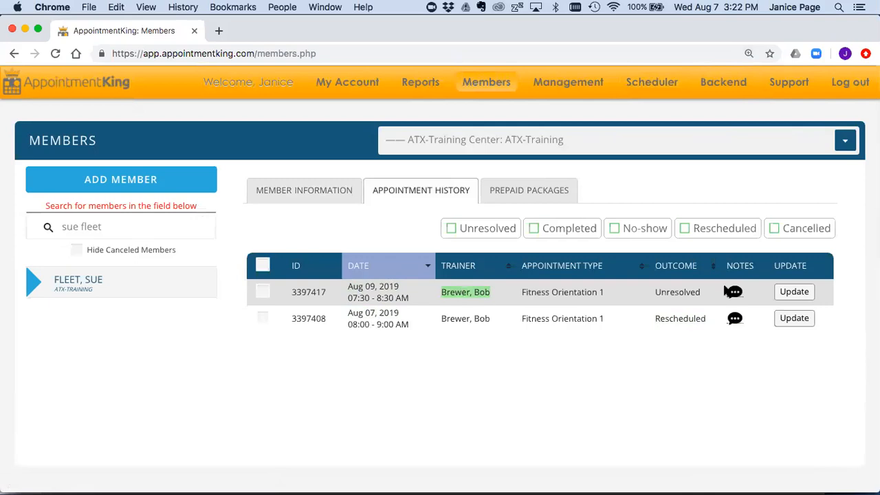
Step: Set the Aug 09 appointment to Cancelled with note '- Will call back to reschedule' and save
left_click(796, 293)
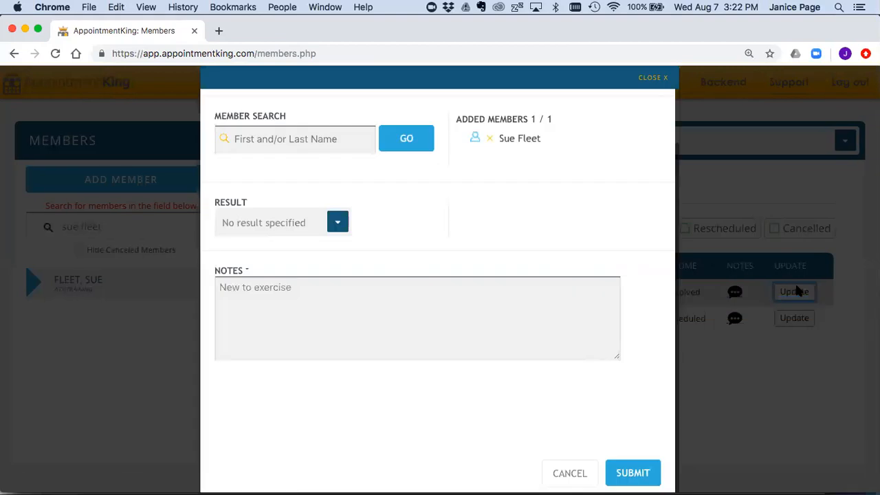
left_click(336, 221)
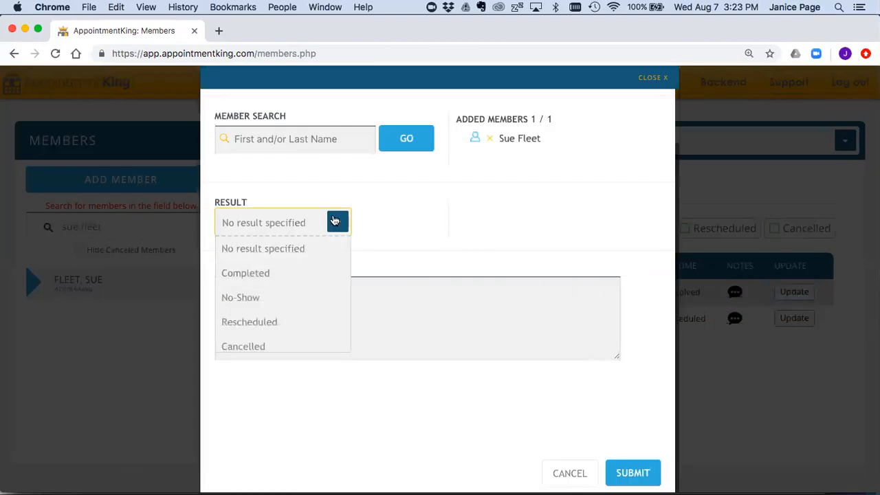
left_click(253, 346)
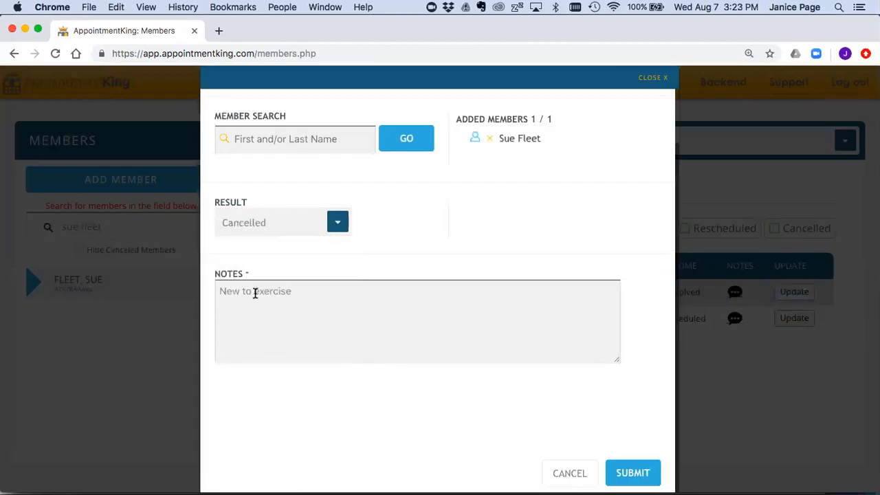
left_click(301, 292)
key("Return")
type("- Will call back to reschedule")
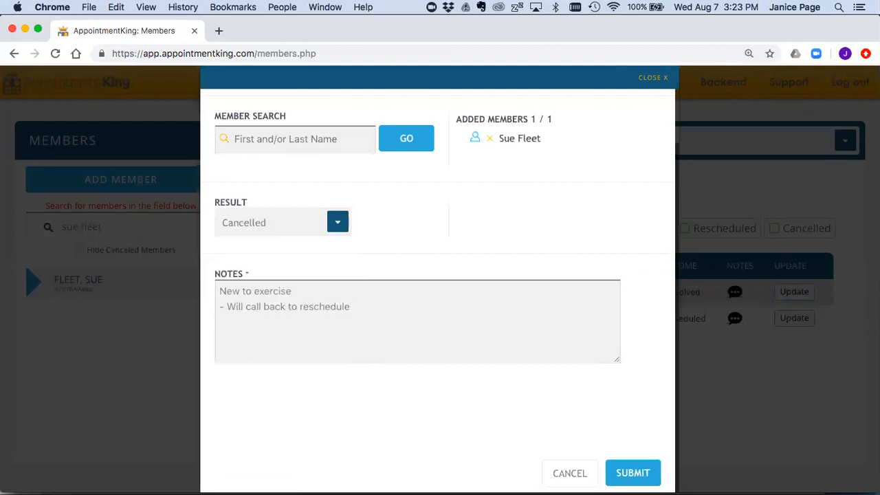
key("BackSpace")
type("e")
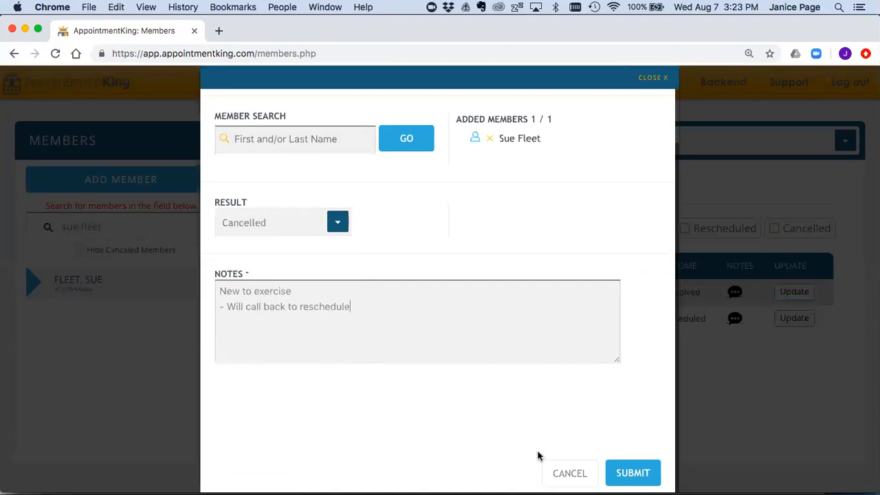
left_click(634, 472)
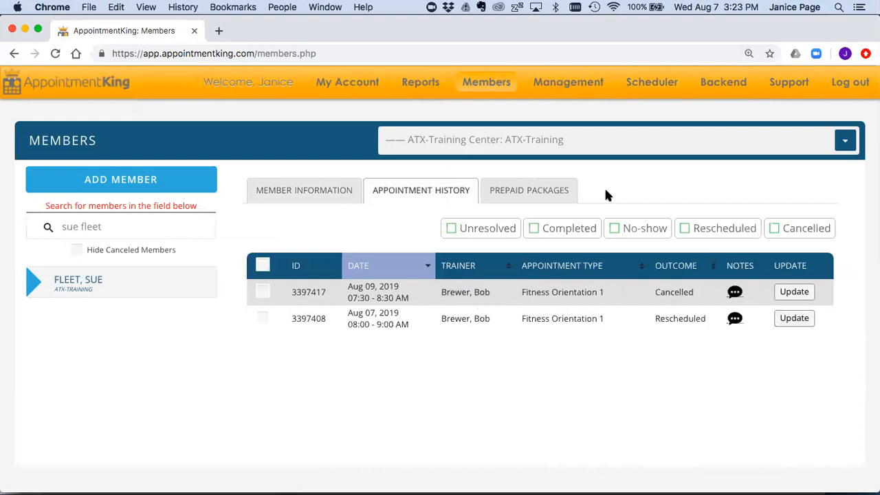
left_click(647, 83)
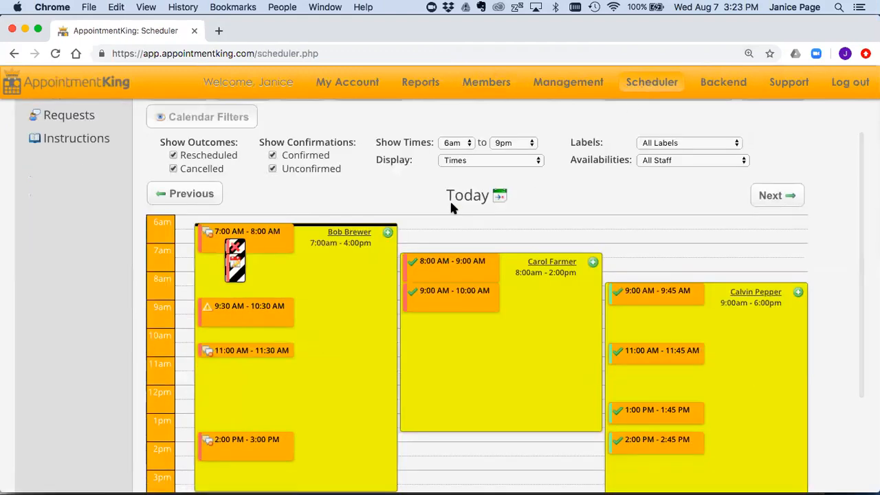
Step: Start a new appointment in the first trainer's column, then close the form without saving
left_click(388, 235)
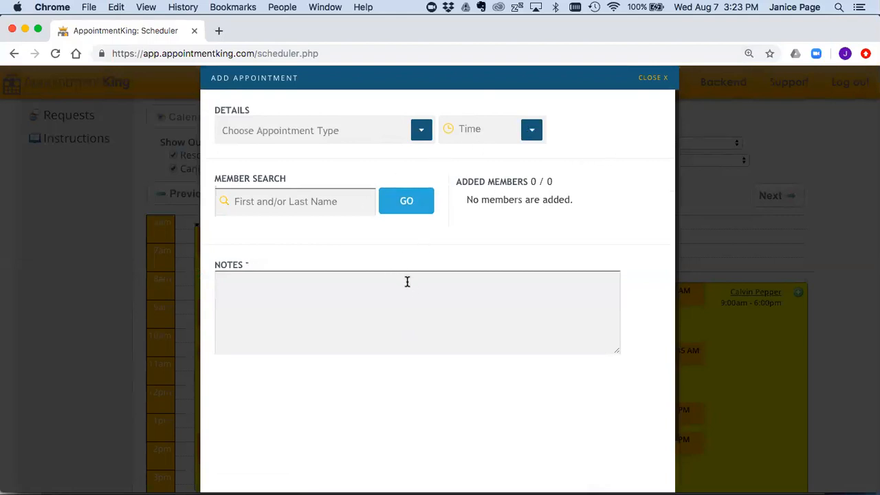
scroll(407, 281, "down", 2)
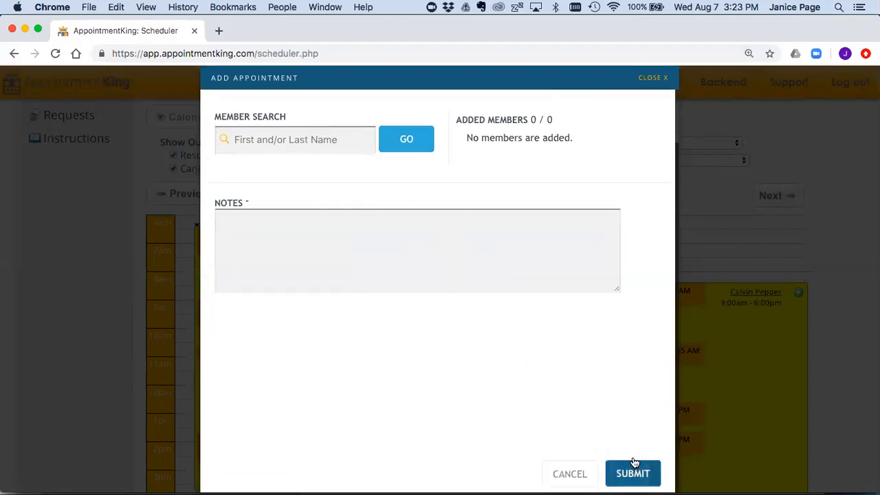
left_click(645, 78)
scroll(703, 239, "up", 3)
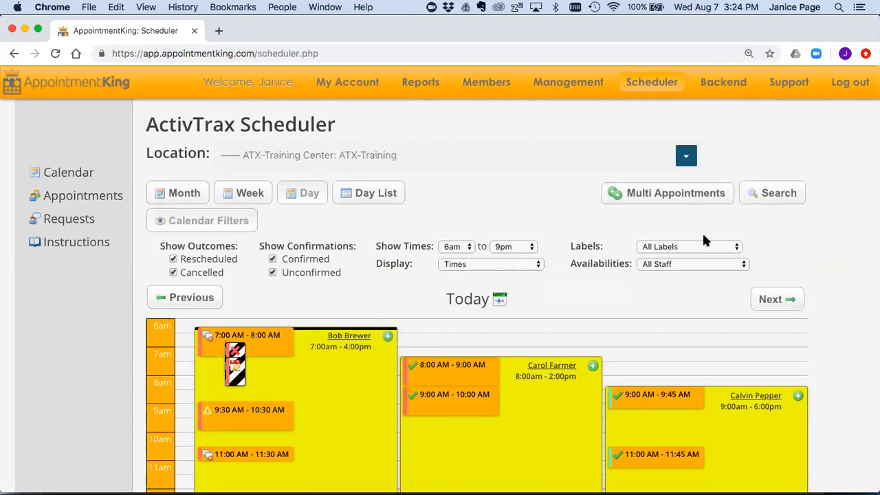
scroll(702, 239, "down", 2)
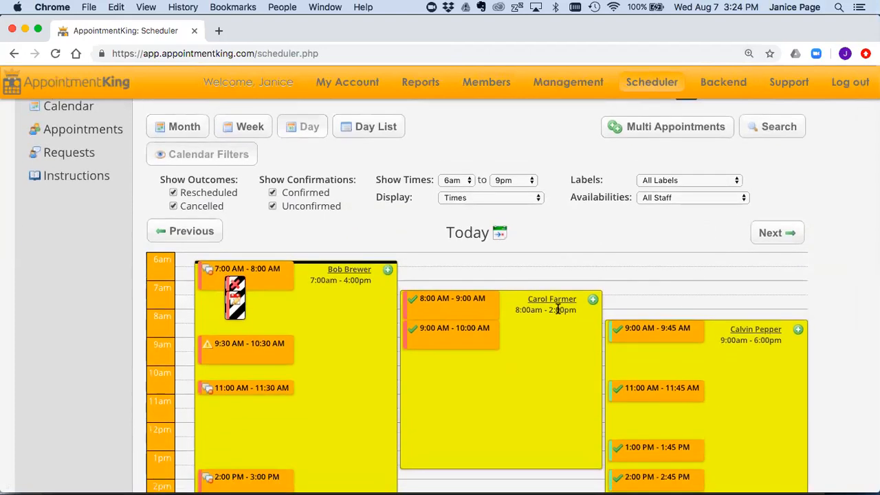
left_click(705, 177)
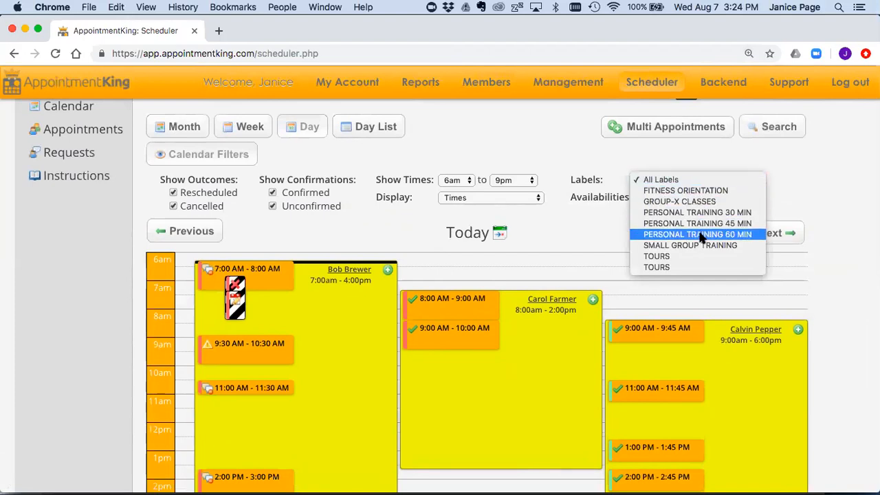
left_click(553, 262)
scroll(585, 262, "down", 3)
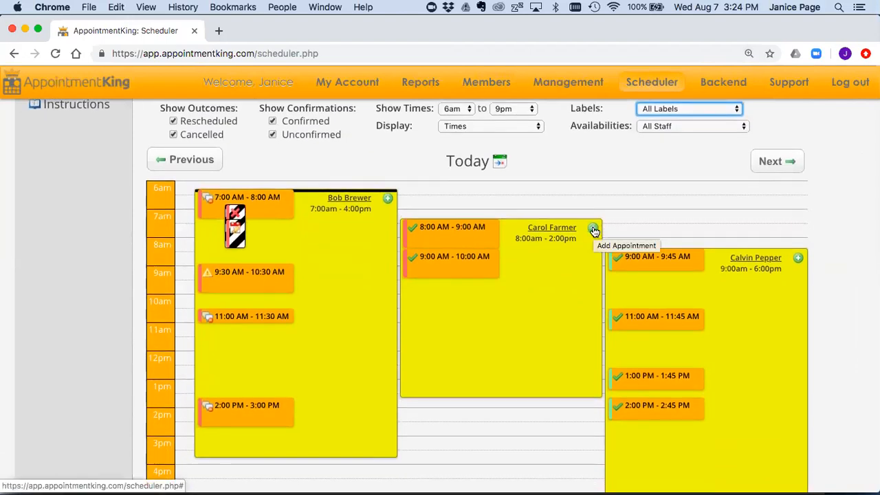
Step: Create a PT 60 min appointment at 10:00 am for the second trainer and enter the member's name in Member Search
left_click(593, 229)
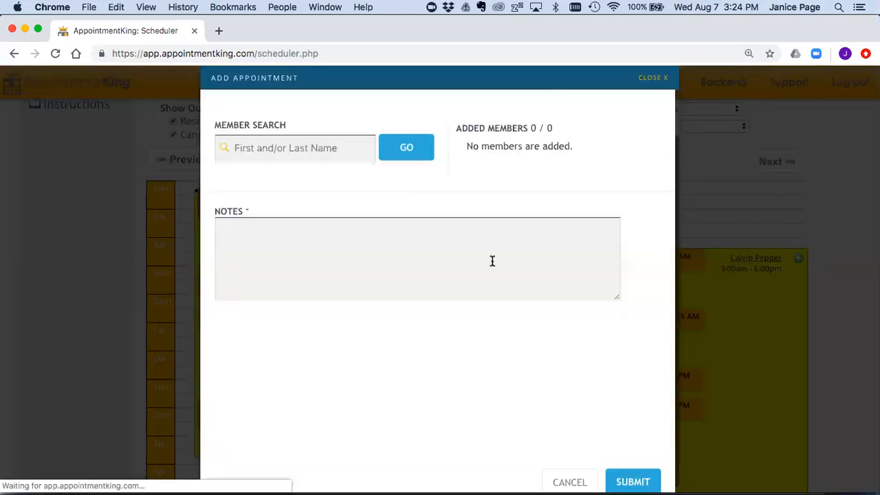
left_click(421, 130)
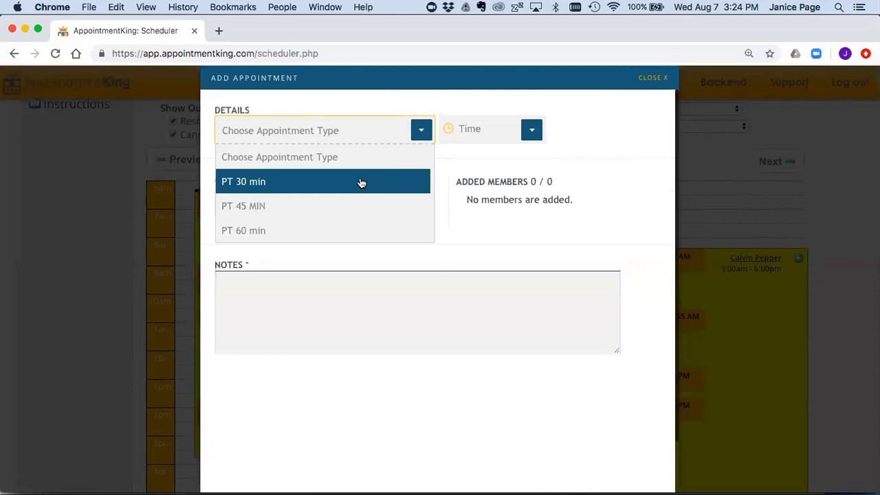
left_click(342, 229)
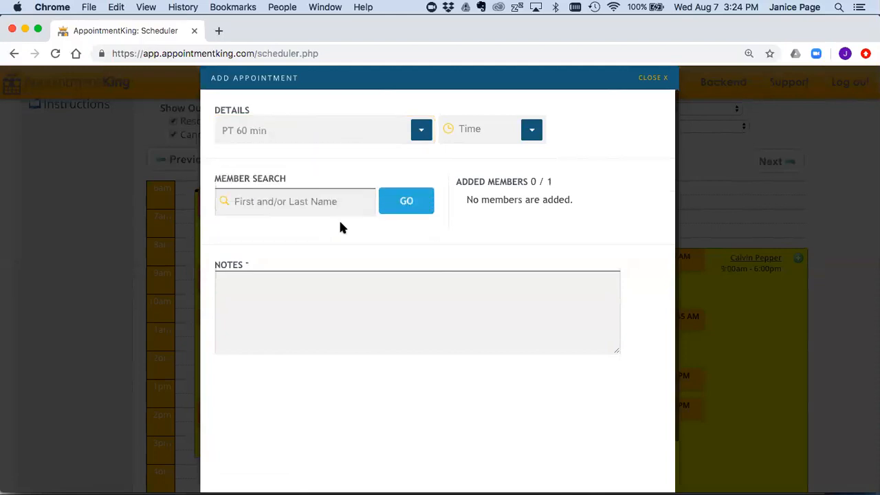
left_click(532, 128)
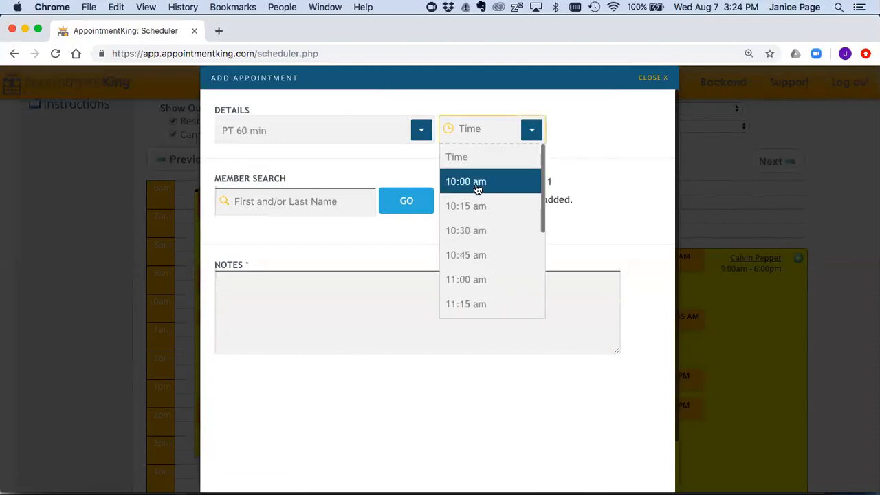
left_click(479, 187)
left_click(317, 201)
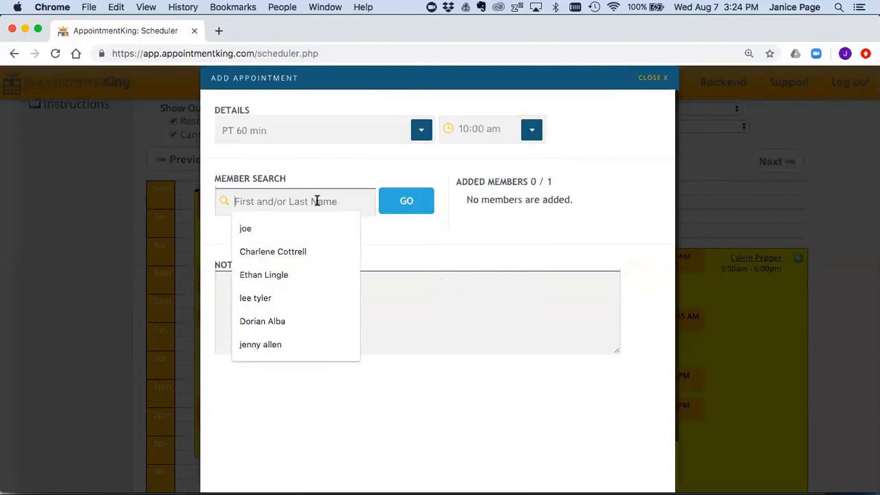
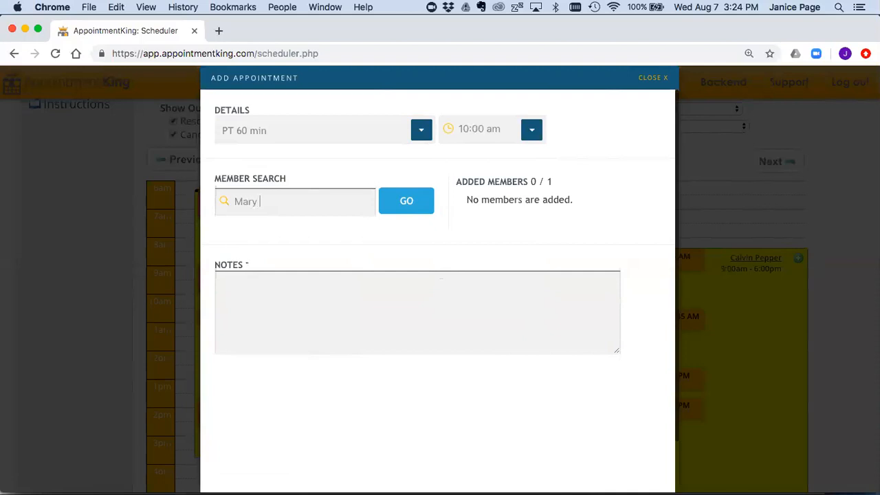
Step: Search for the member and try adding them, which triggers the missing prepaid-package credits warning
left_click(417, 200)
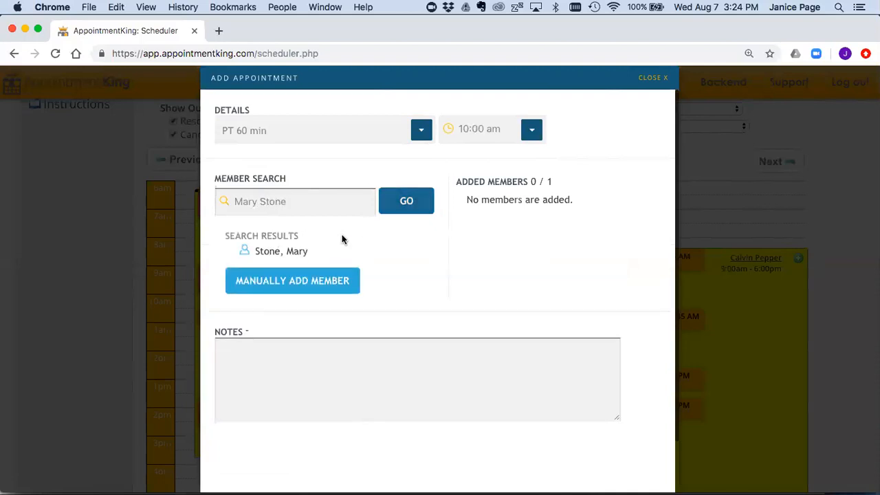
left_click(293, 252)
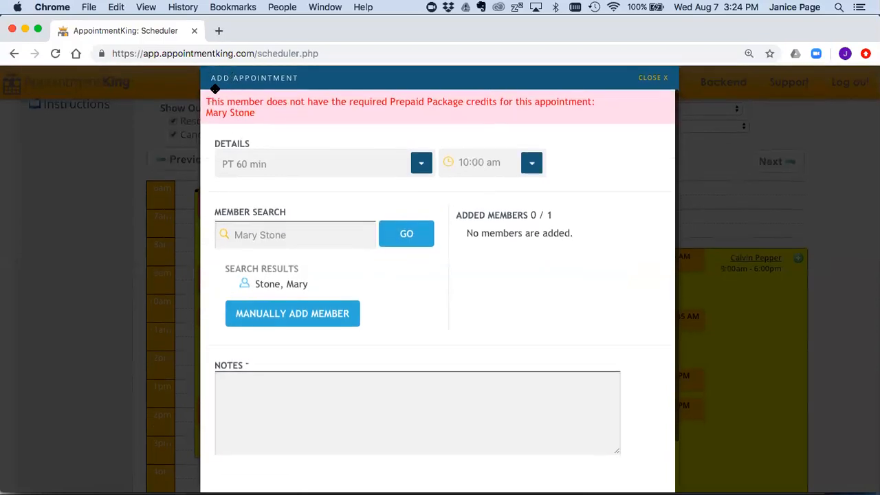
left_click_drag(206, 100, 289, 119)
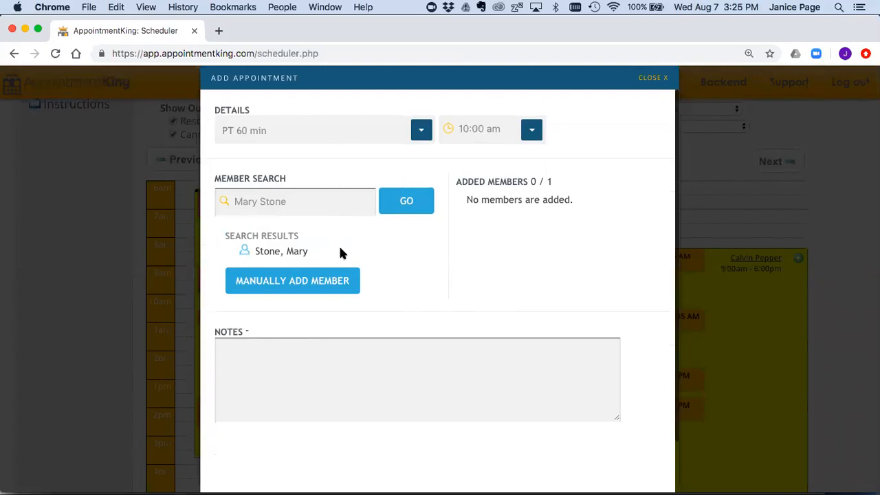
left_click(297, 252)
mouse_move(298, 287)
left_click(295, 253)
Step: Close the appointment form without booking, collapse Calendar Filters and go to Manage Members
left_click(643, 81)
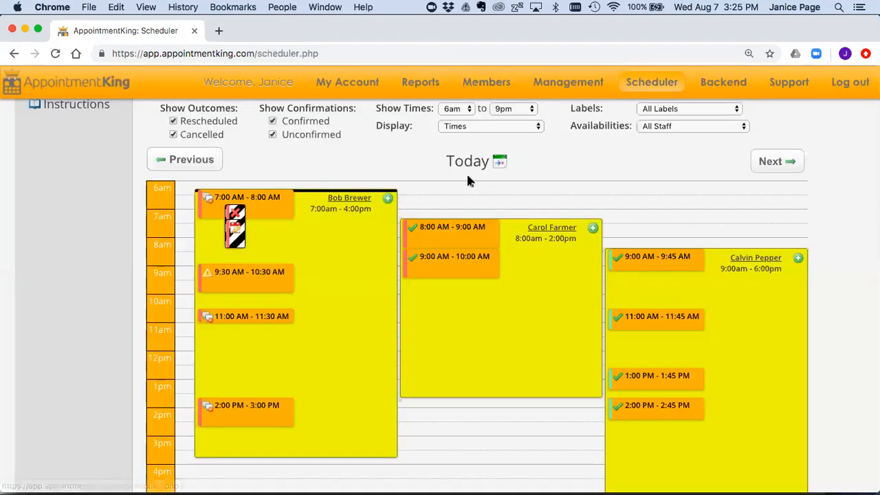
scroll(467, 176, "up", 1)
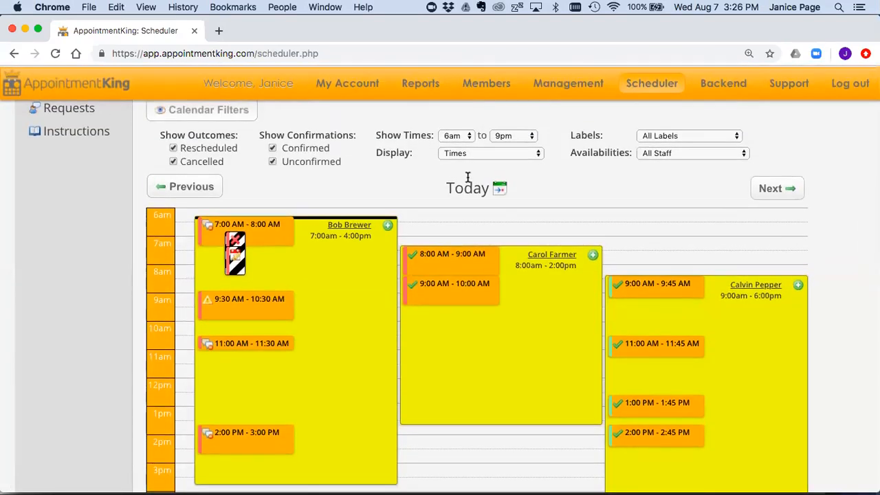
left_click(236, 110)
scroll(341, 149, "up", 4)
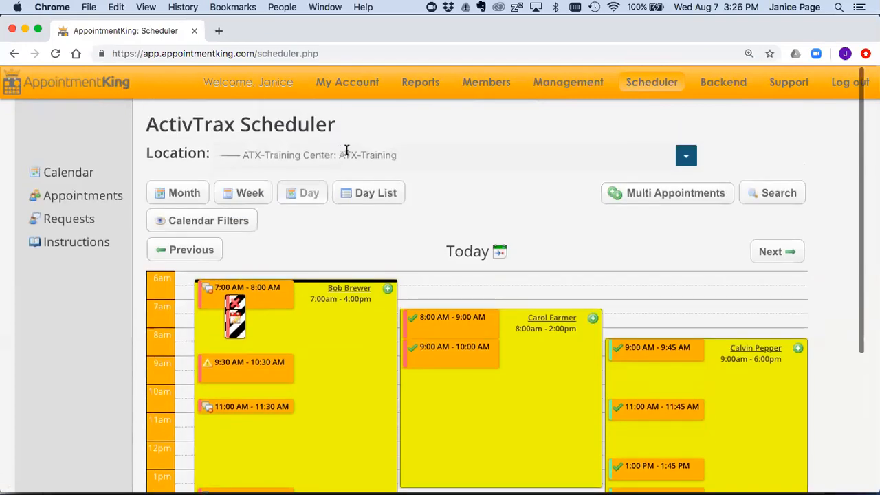
mouse_move(495, 88)
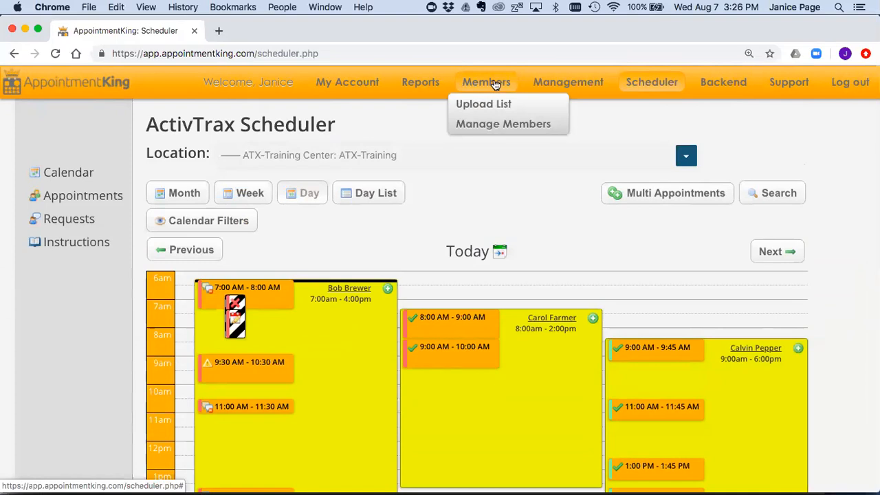
left_click(499, 125)
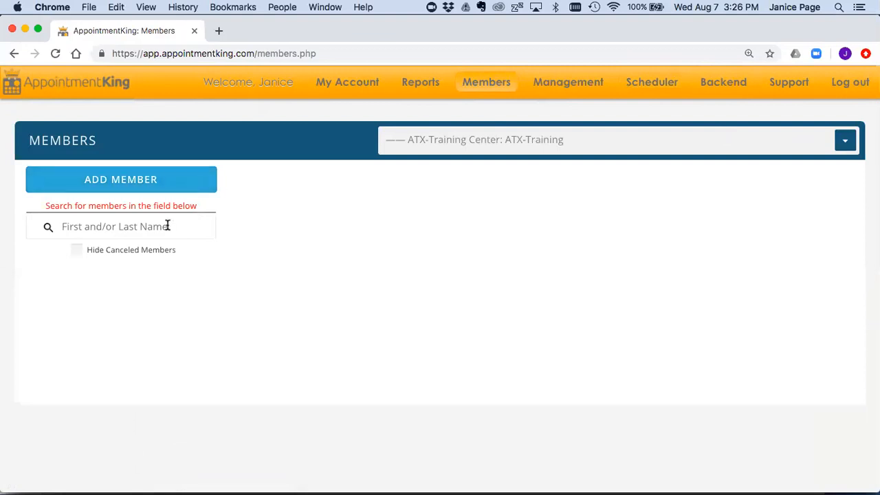
Step: Search members by the member's name, open the single matching record and show its Prepaid Packages
left_click(165, 226)
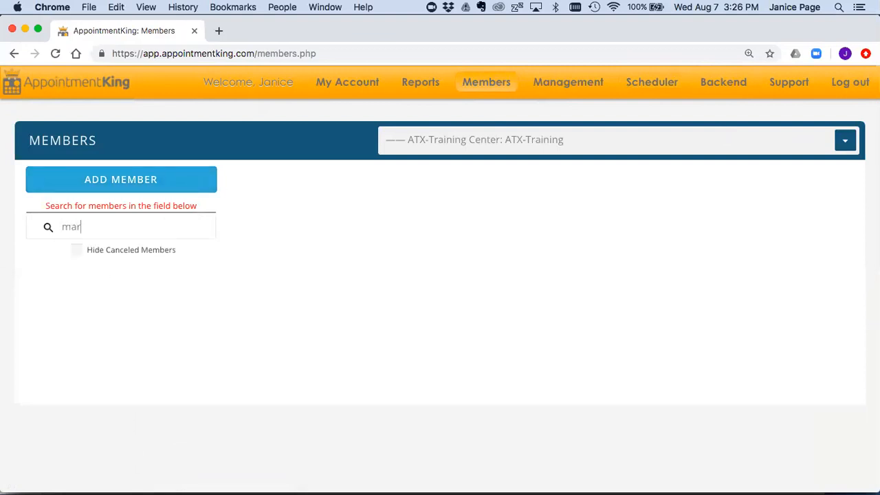
left_click_drag(127, 226, 62, 226)
key("super+c")
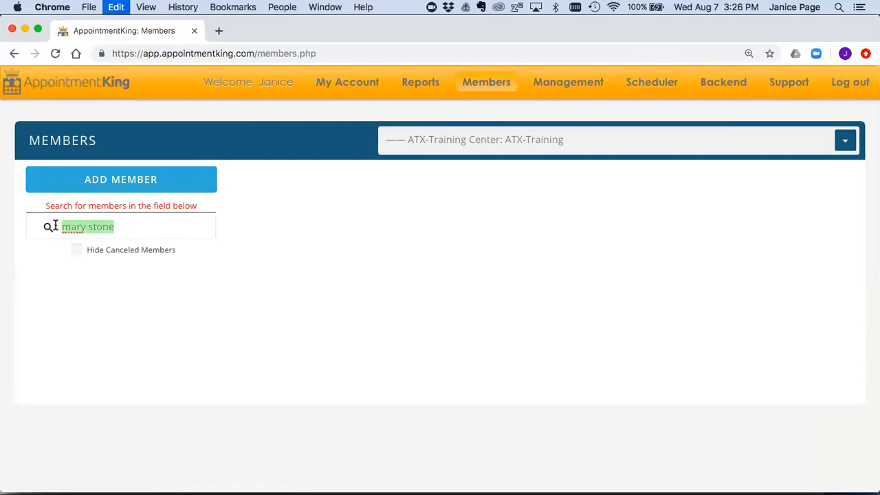
left_click(139, 229)
key("Return")
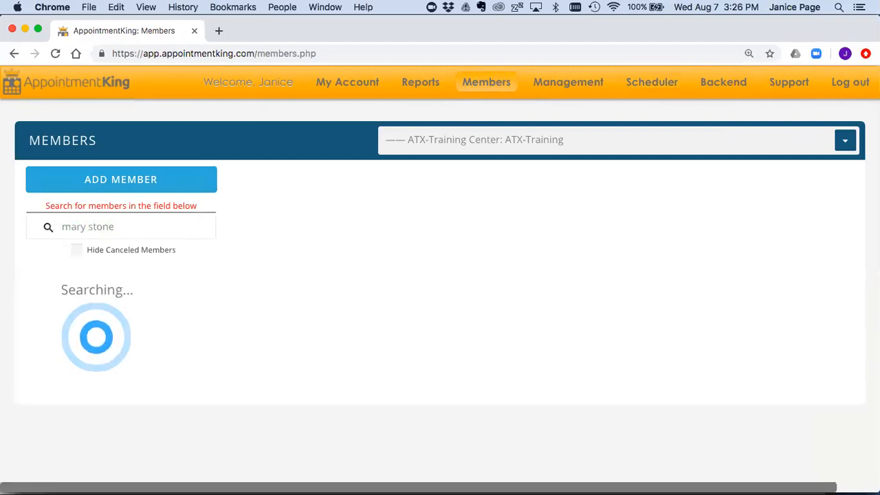
left_click(86, 281)
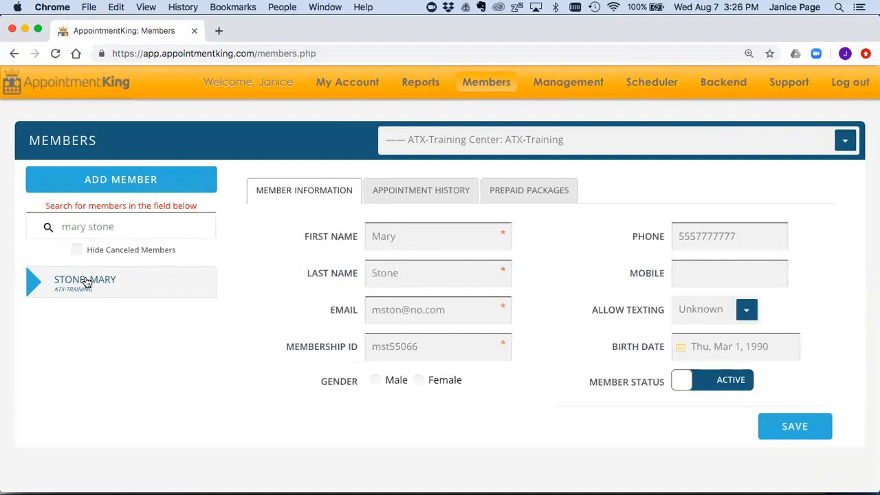
left_click(530, 193)
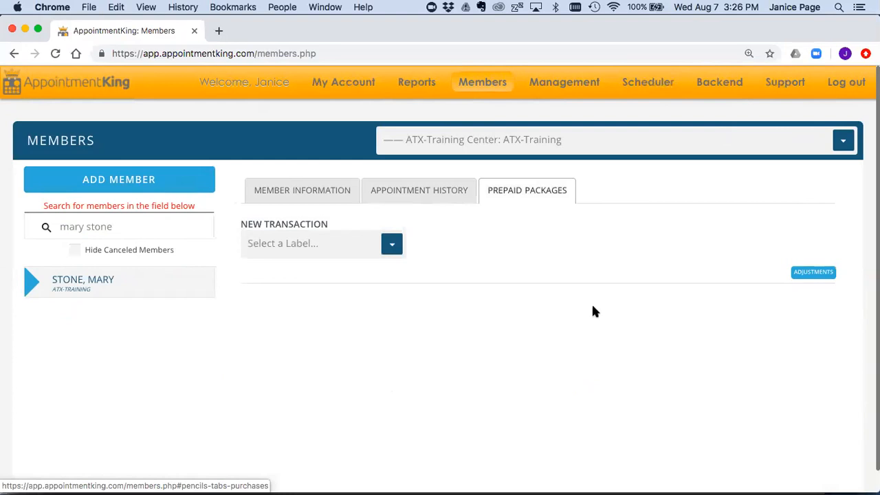
Step: Choose label PERSONAL TRAINING 60 MIN and package PT 10 SESSION 1 HOUR (10 appointments, 620.00)
left_click(390, 244)
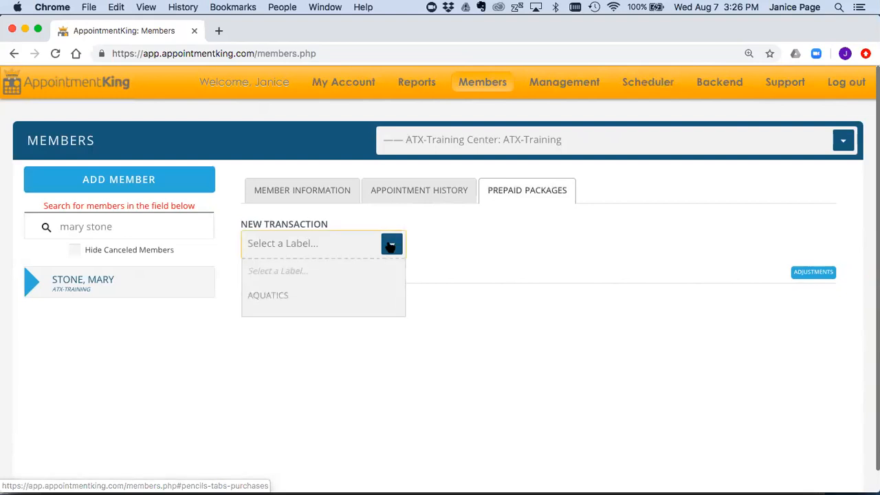
scroll(378, 268, "down", 4)
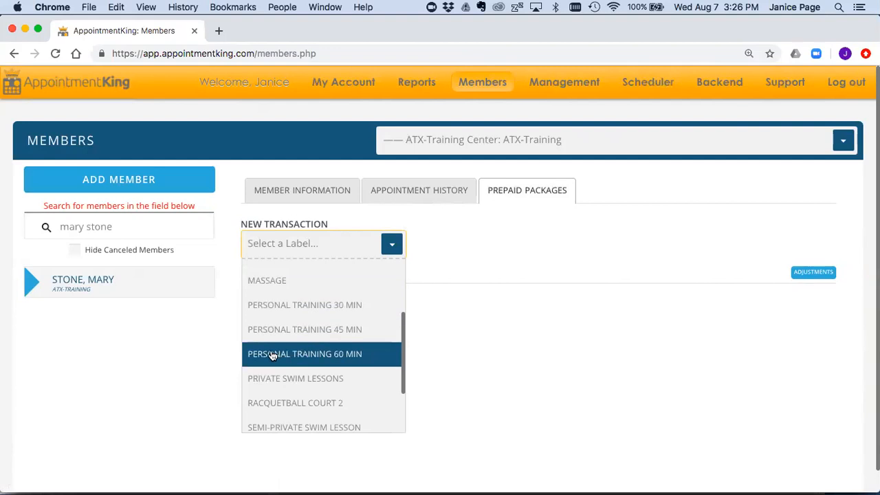
left_click(324, 354)
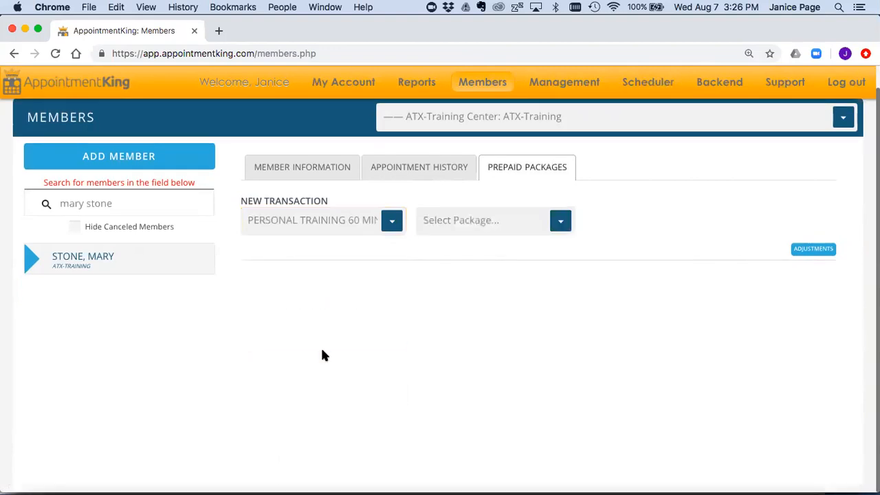
left_click(561, 222)
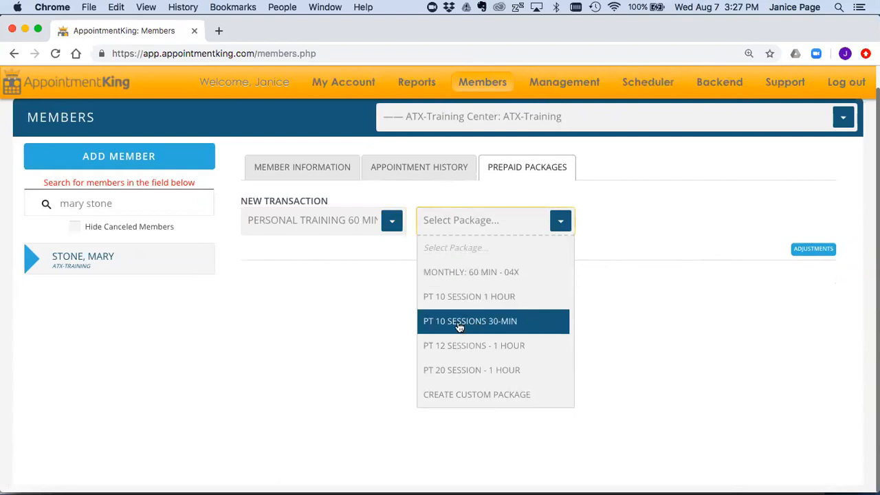
left_click(454, 298)
scroll(452, 296, "down", 1)
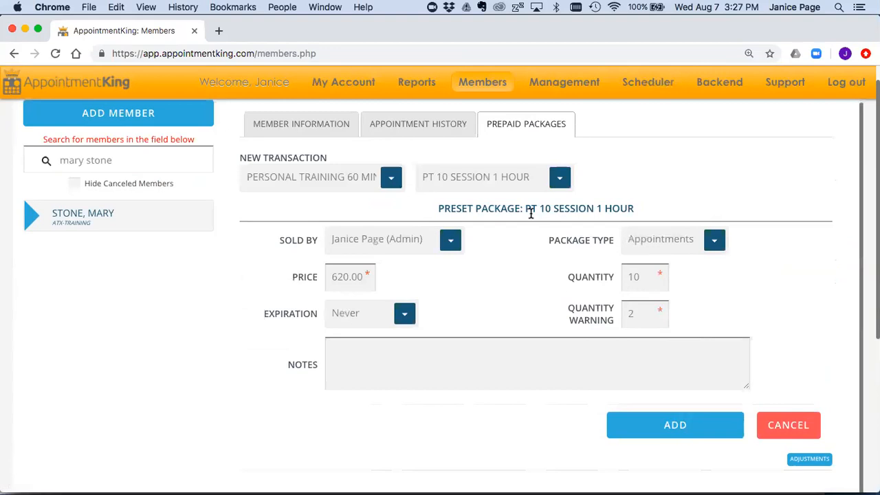
left_click_drag(524, 209, 638, 206)
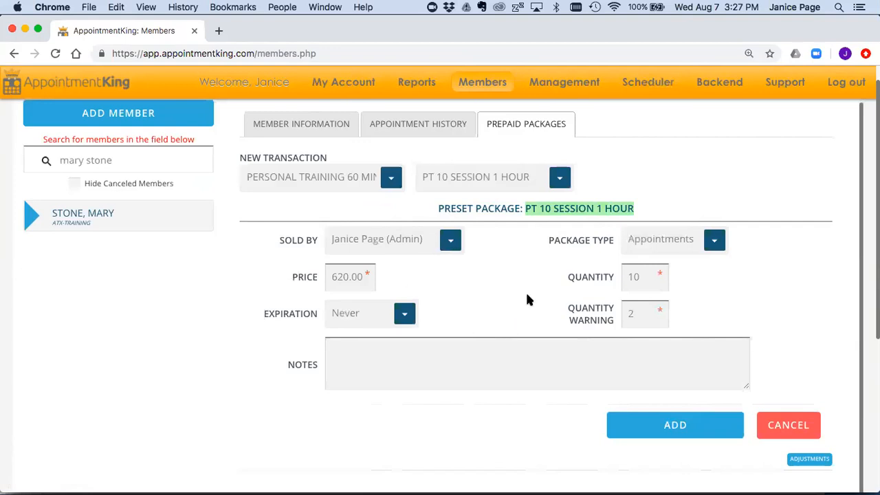
Step: Credit the sale to a different staff member and change the quantity from 10 to 12
left_click(450, 240)
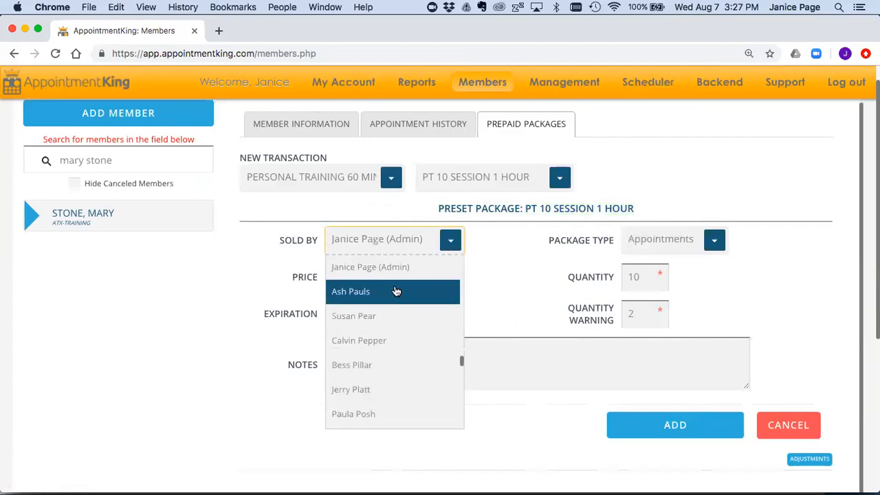
left_click(393, 292)
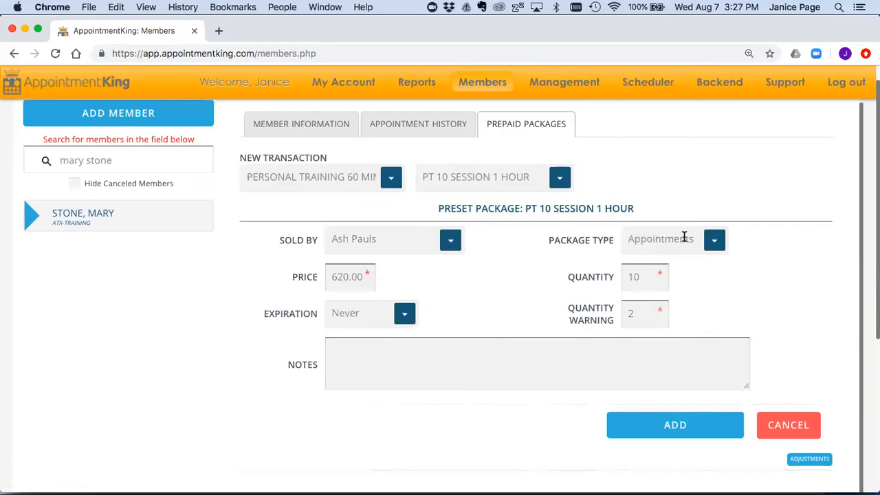
left_click(643, 276)
key("BackSpace")
type("2")
left_click(706, 287)
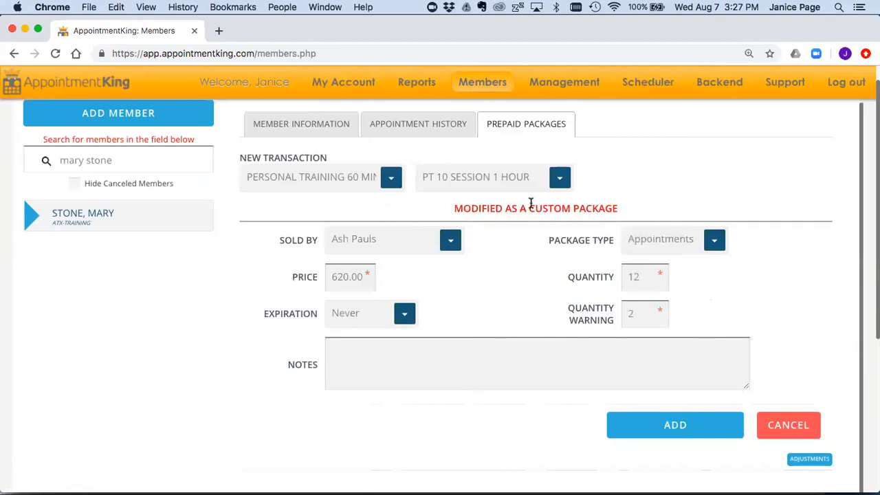
left_click_drag(527, 211, 629, 213)
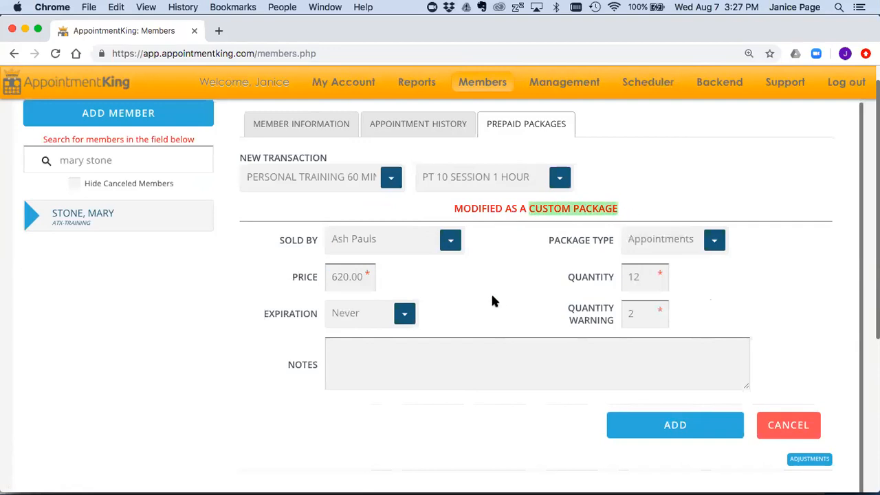
scroll(492, 297, "down", 3)
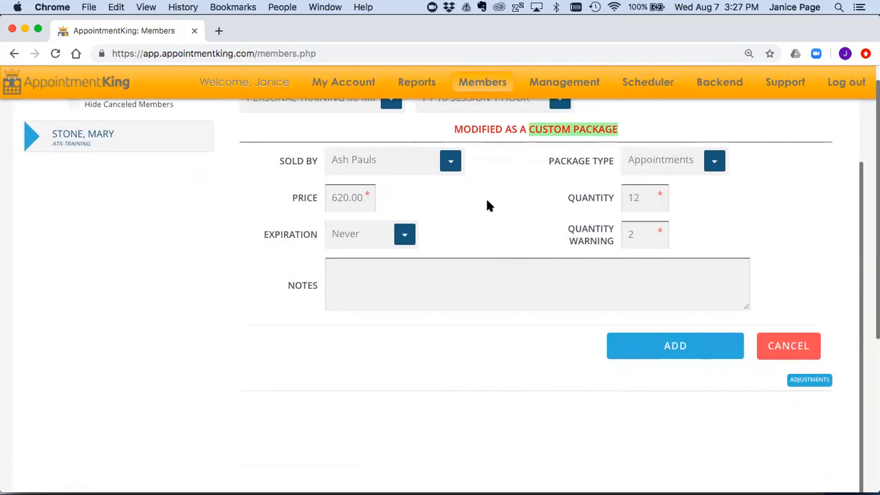
double_click(302, 284)
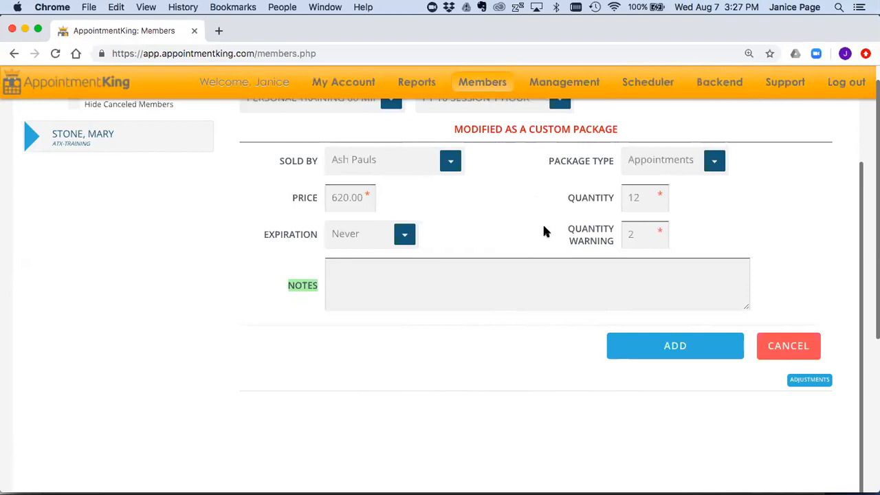
mouse_move(434, 85)
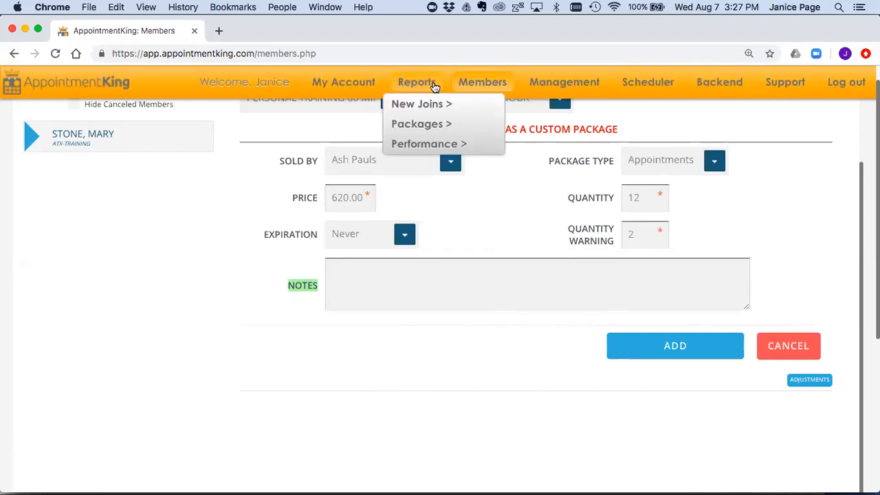
mouse_move(424, 122)
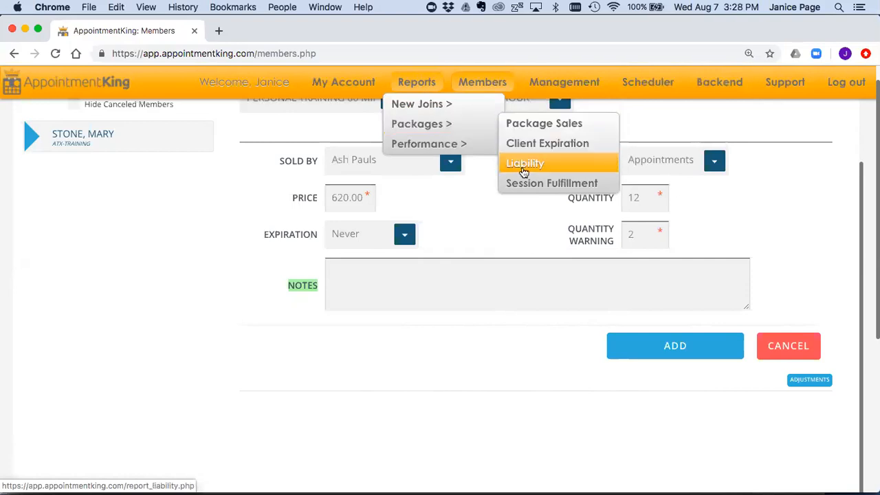
scroll(529, 237, "up", 3)
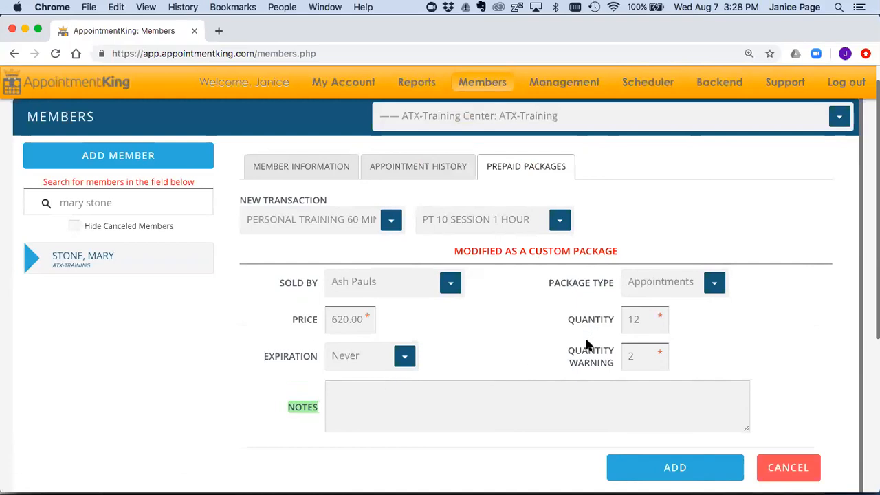
scroll(545, 347, "down", 1)
scroll(544, 348, "up", 1)
Step: Reselect PT 10 SESSION 1 HOUR to restore preset values, then add and confirm the package
left_click(559, 221)
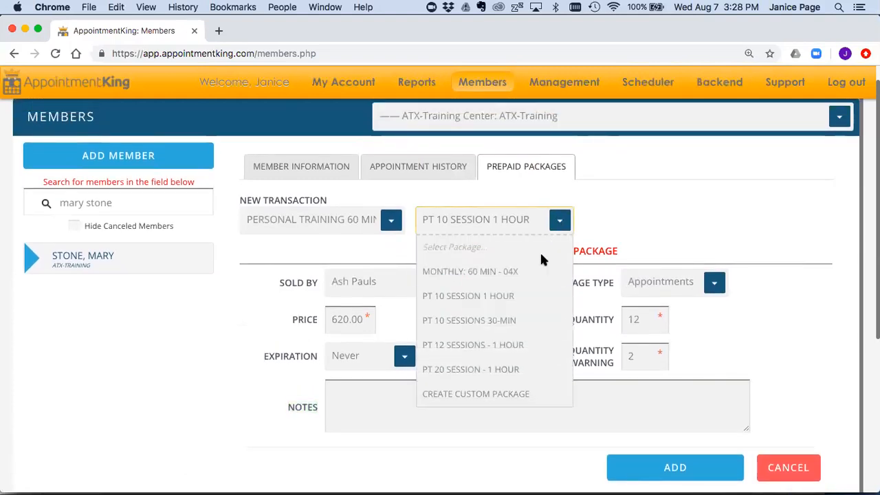
left_click(522, 295)
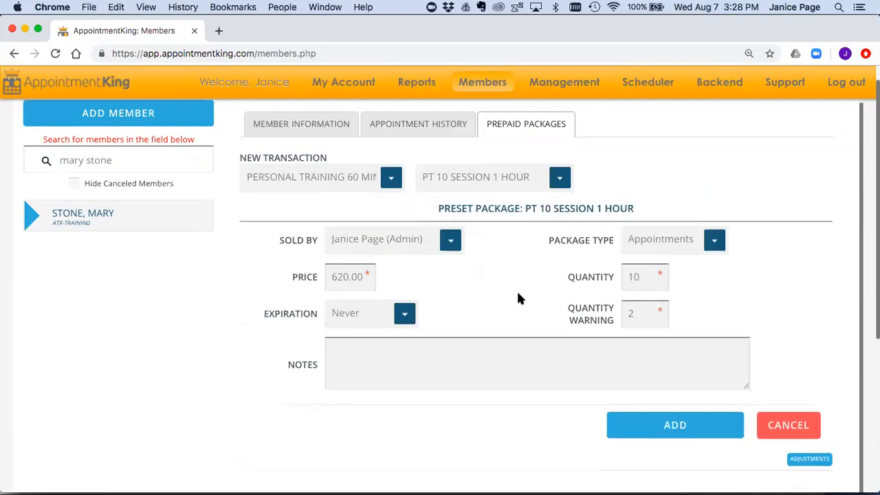
scroll(516, 296, "down", 3)
left_click(653, 360)
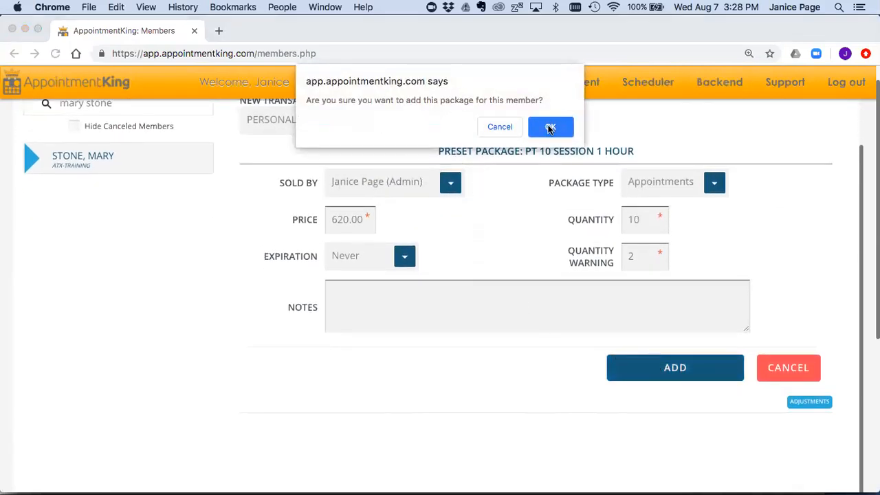
left_click(552, 127)
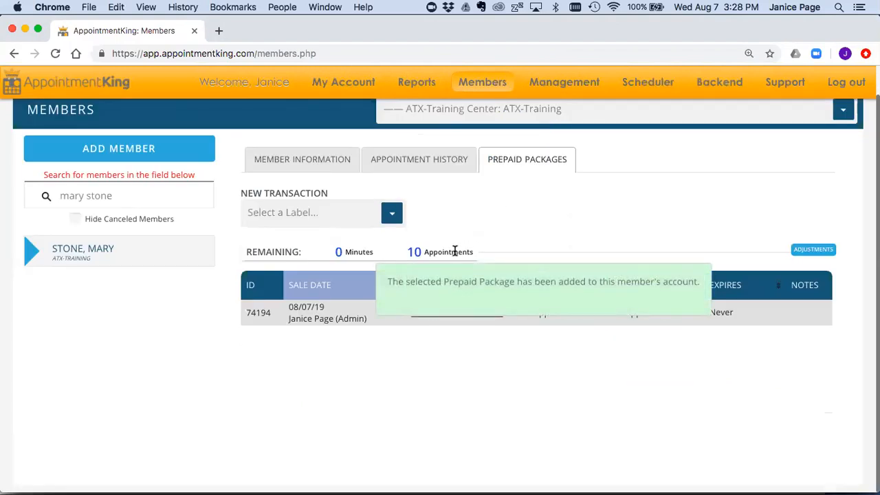
left_click_drag(408, 250, 455, 250)
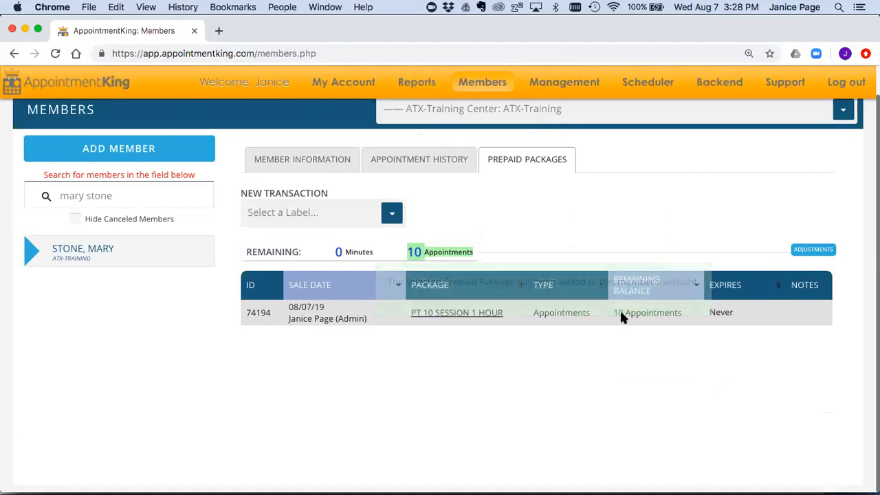
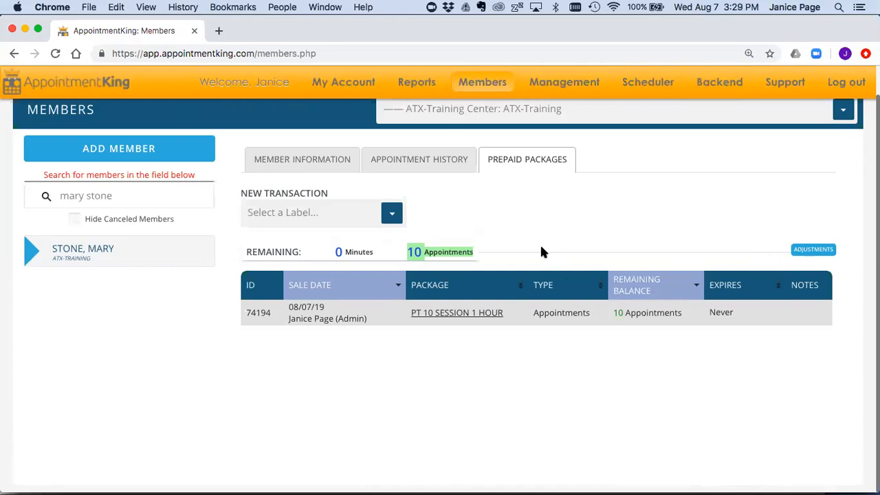
Step: Start a new appointment in the scheduler column of the staff member working 8:00am–2:00pm
left_click(639, 83)
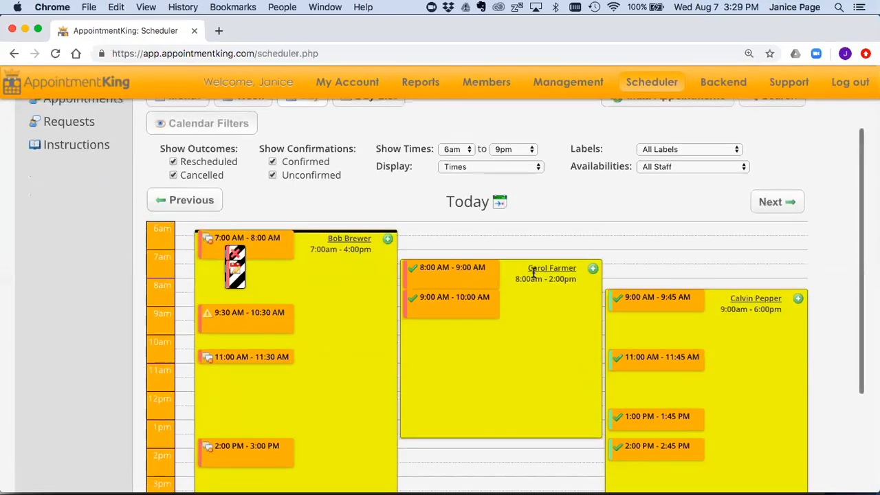
left_click(593, 280)
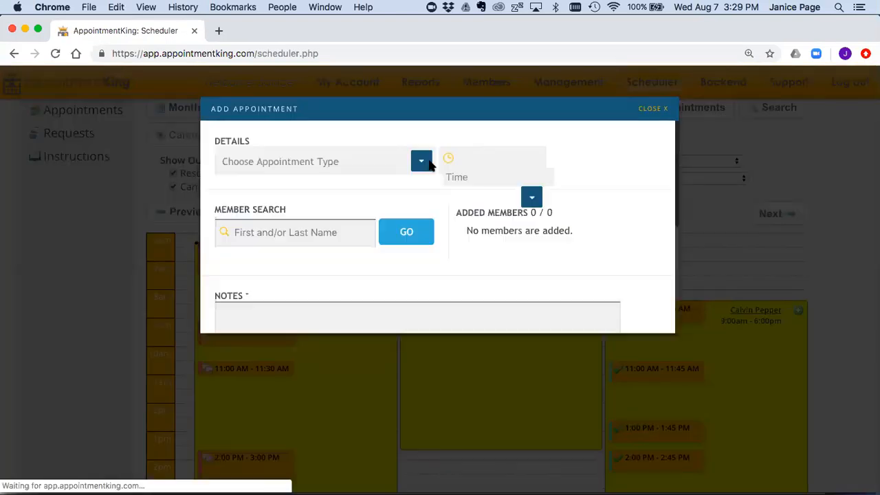
Step: Choose PT 60 min at 10:00 am and add the searched member to the appointment
left_click(422, 131)
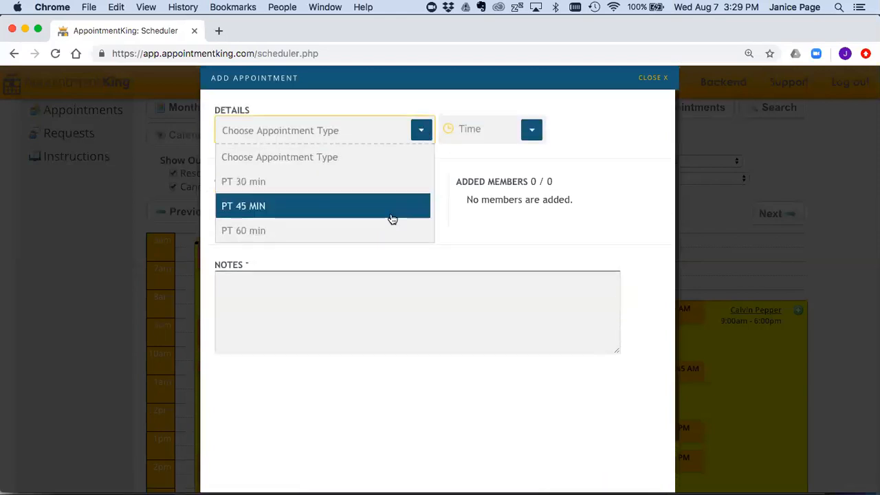
left_click(387, 232)
left_click(530, 130)
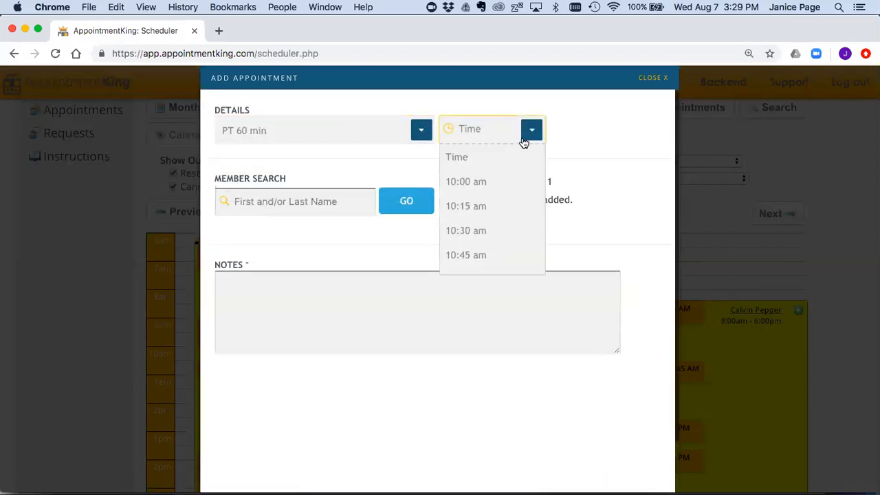
left_click(502, 183)
left_click(333, 200)
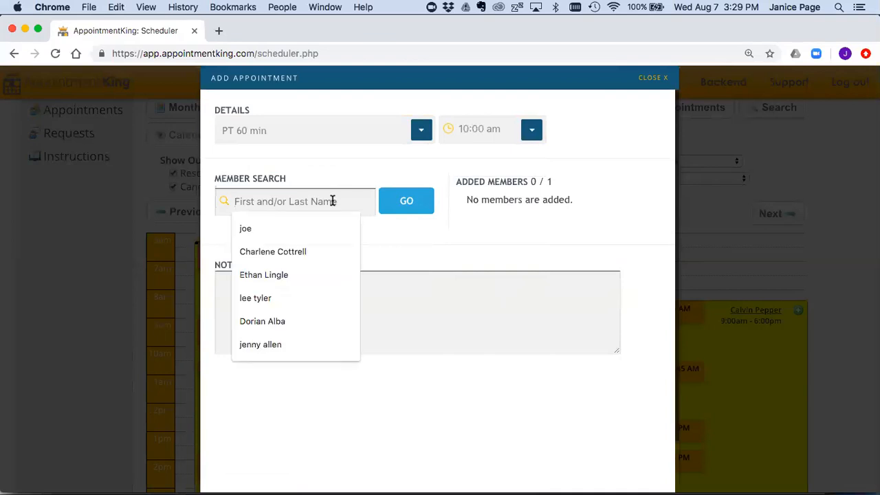
left_click(404, 201)
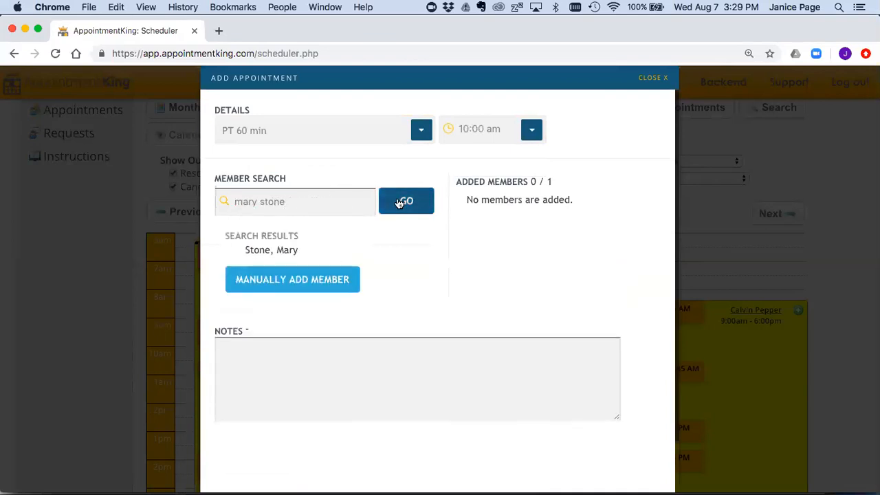
left_click(296, 251)
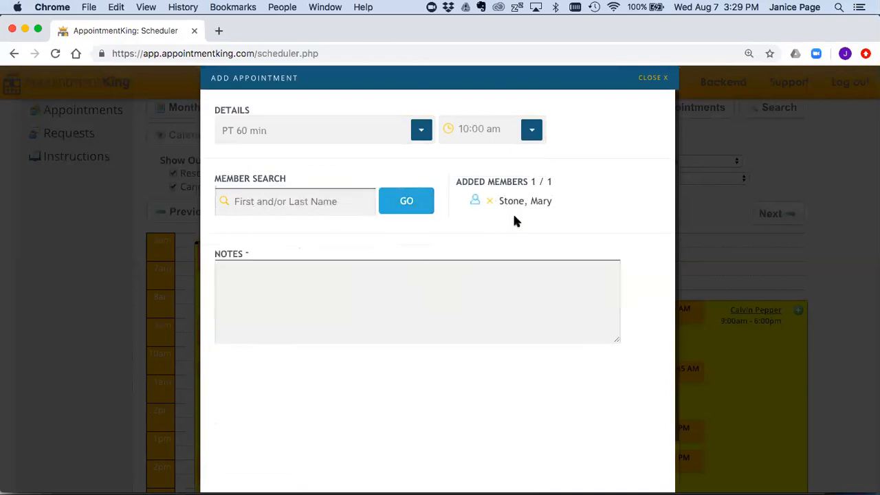
Step: Submit the appointment with Allow Texts set to No
mouse_move(528, 200)
scroll(622, 249, "down", 2)
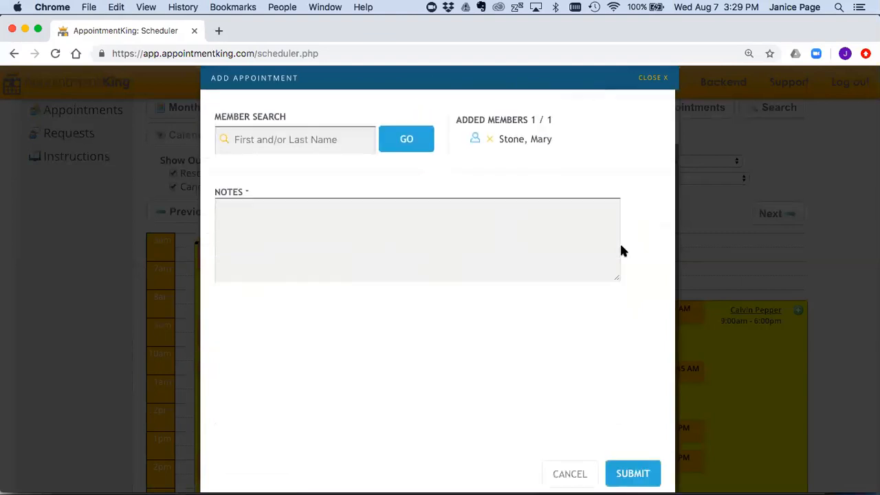
left_click(638, 471)
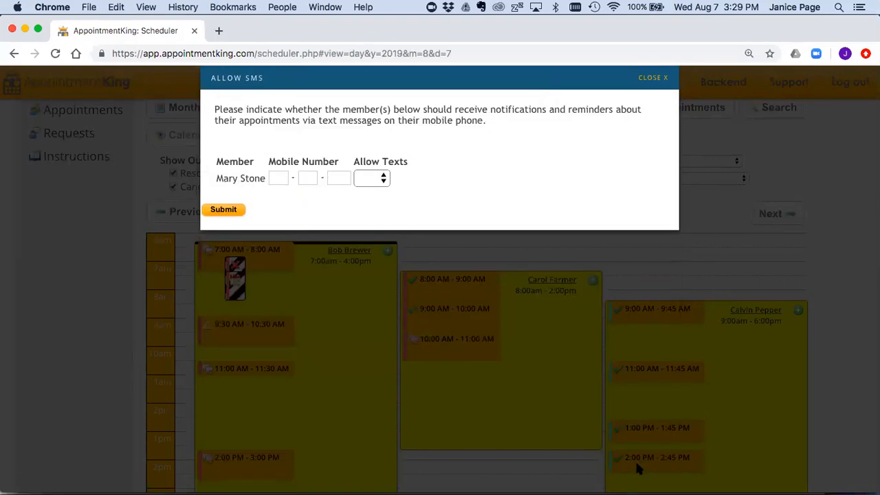
left_click(383, 178)
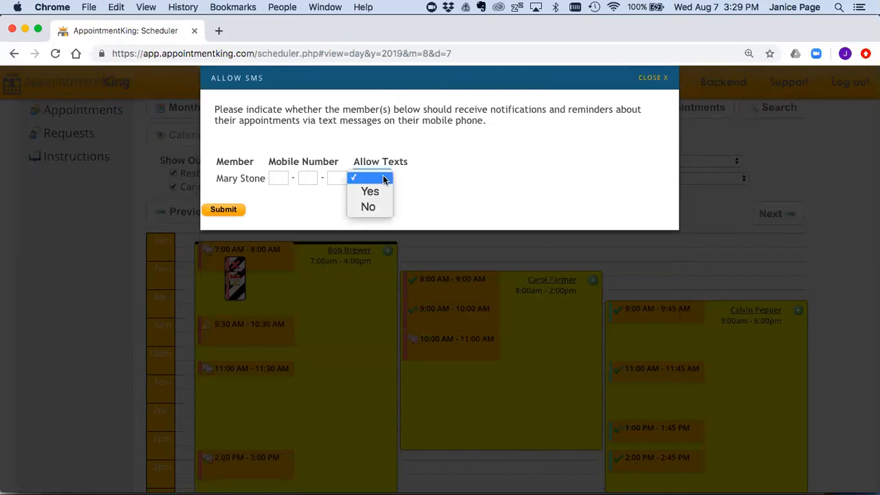
left_click(377, 207)
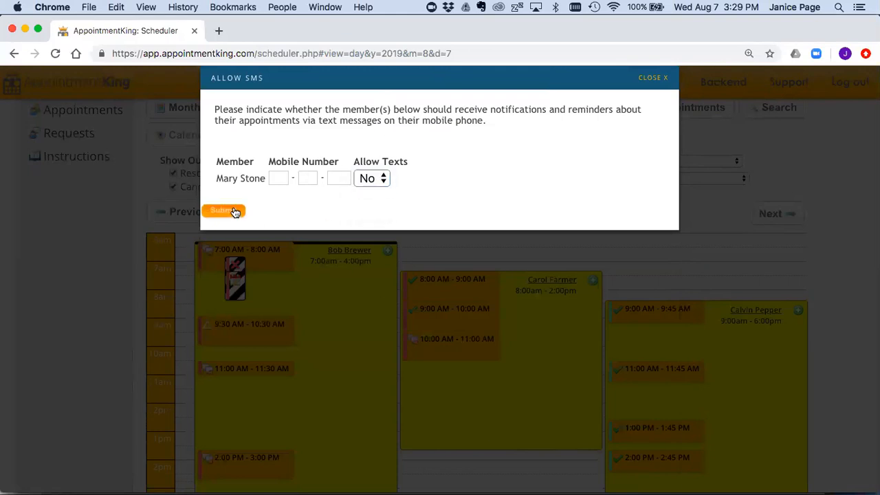
left_click(234, 211)
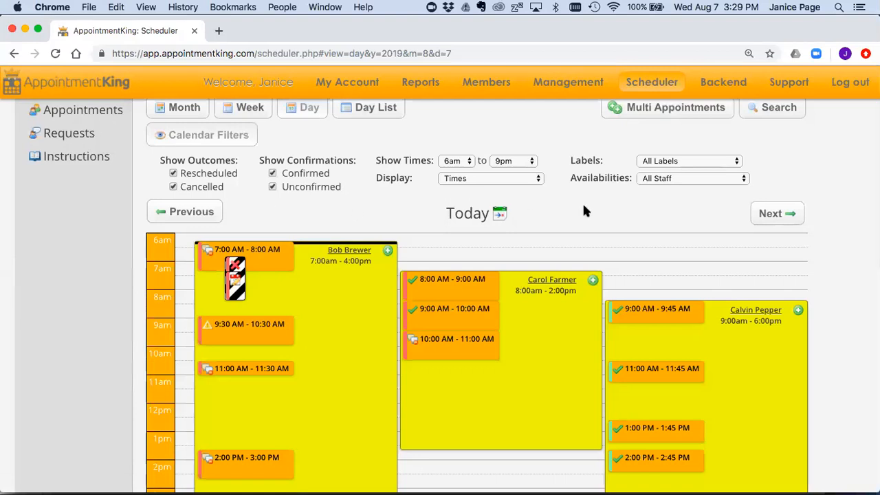
Step: Open the 10:00 AM – 11:00 AM appointment block for editing
scroll(583, 207, "down", 2)
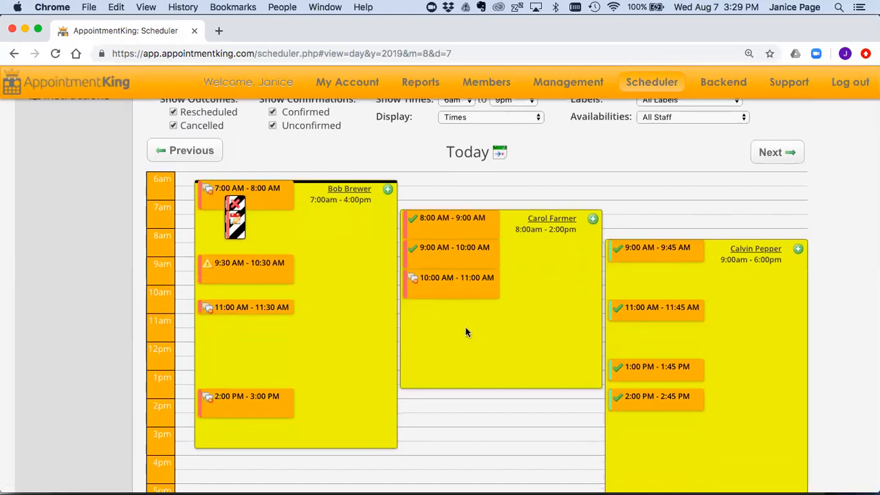
left_click(465, 284)
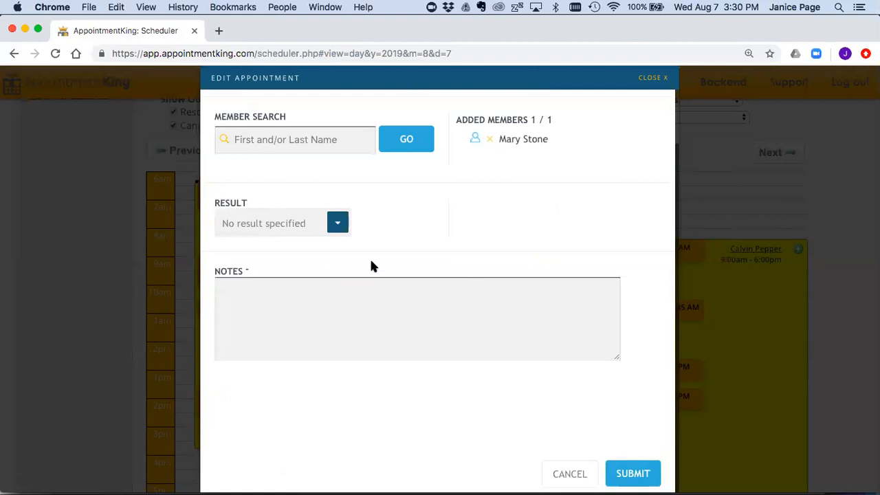
Step: Try the Cancelled result, toggling credits to refunded and back to deducted
left_click(335, 222)
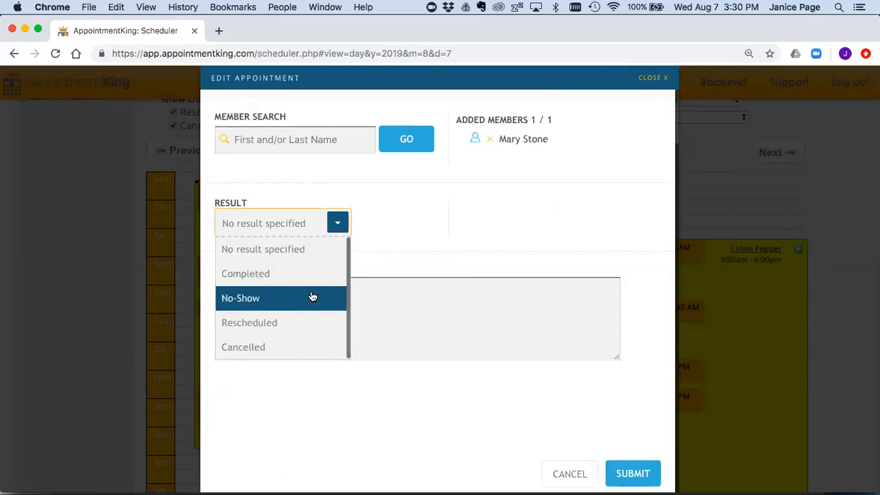
left_click(299, 346)
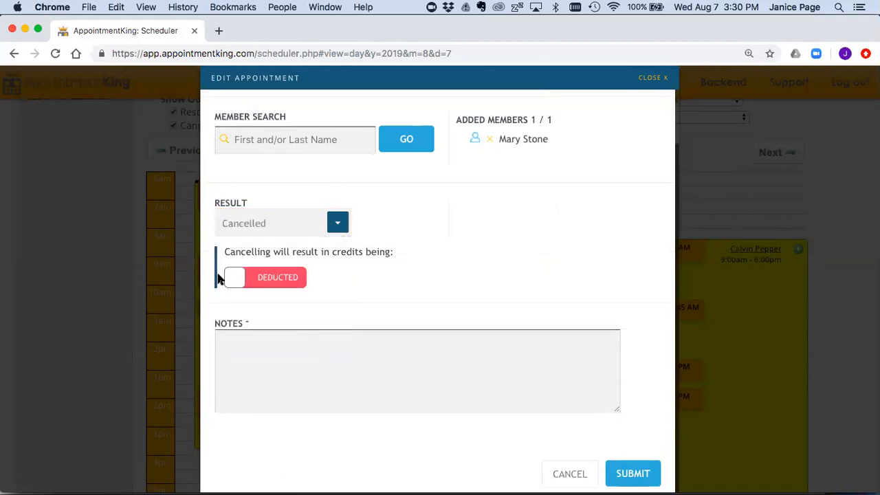
left_click(232, 279)
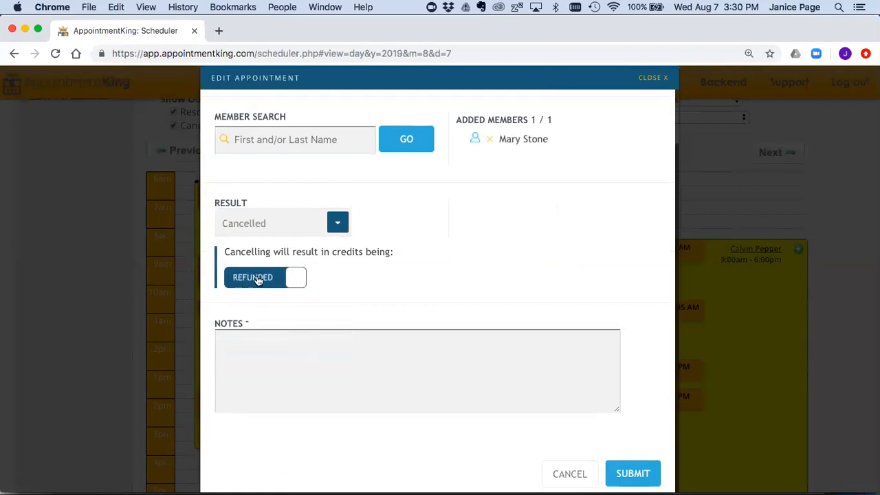
left_click(301, 281)
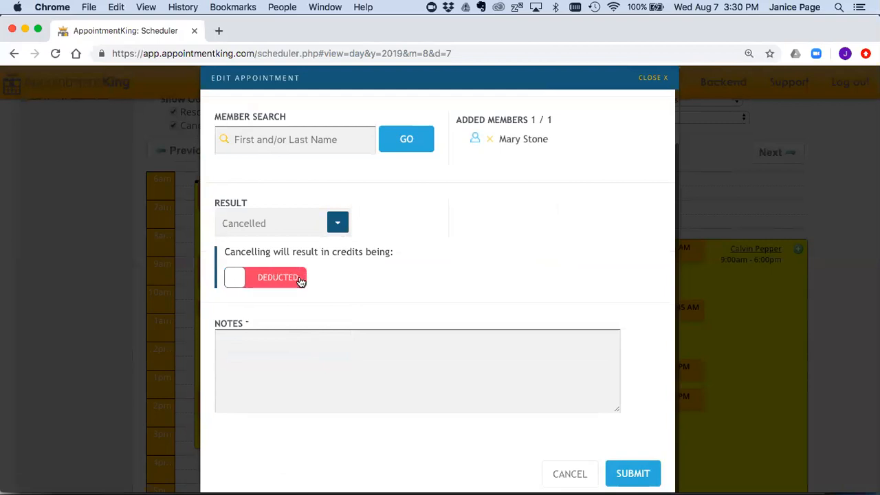
Step: Change the result to Completed and save the appointment
scroll(428, 279, "up", 1)
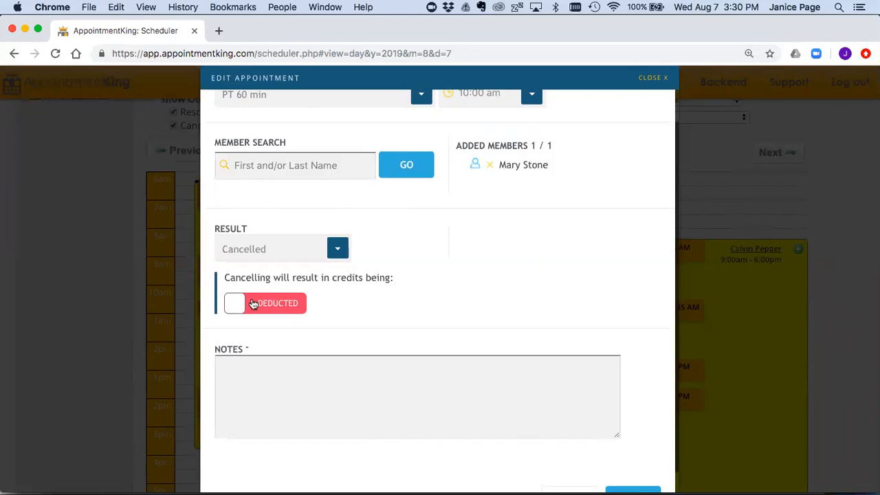
left_click(336, 250)
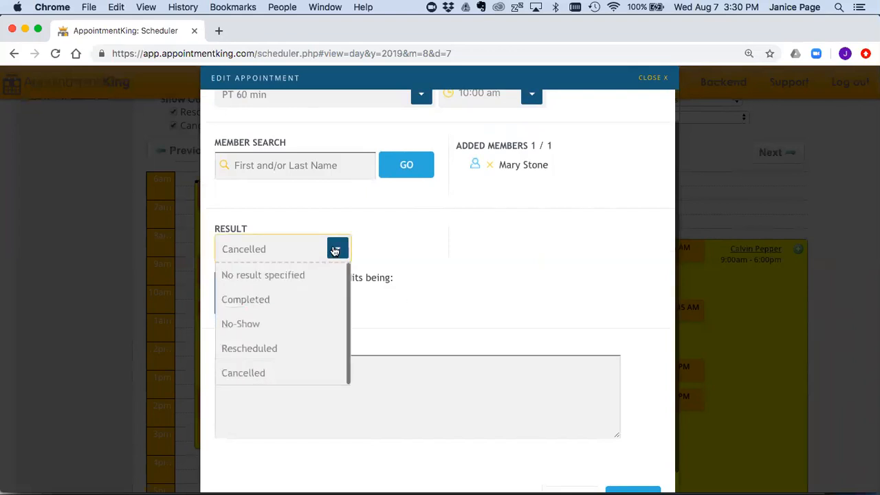
left_click(308, 299)
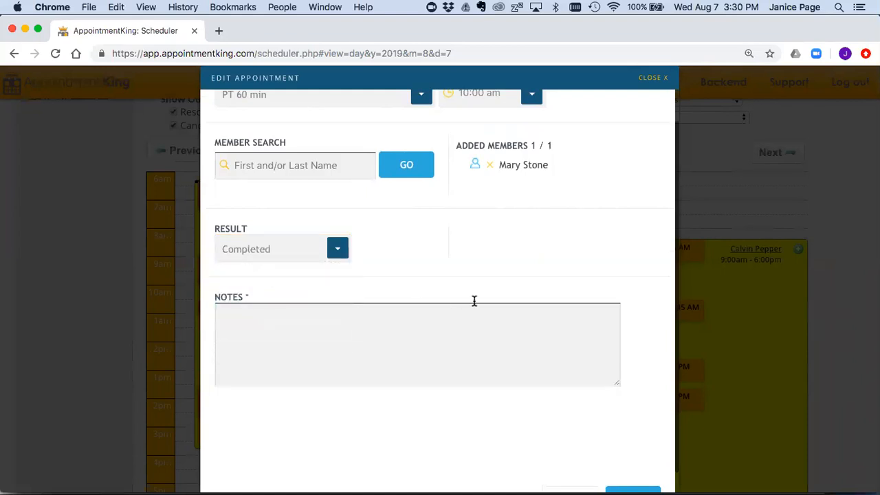
scroll(473, 300, "down", 1)
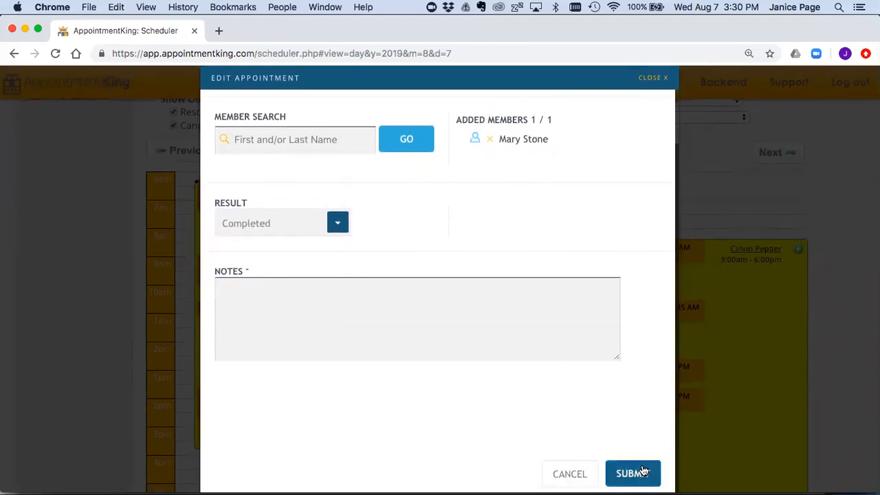
left_click(641, 474)
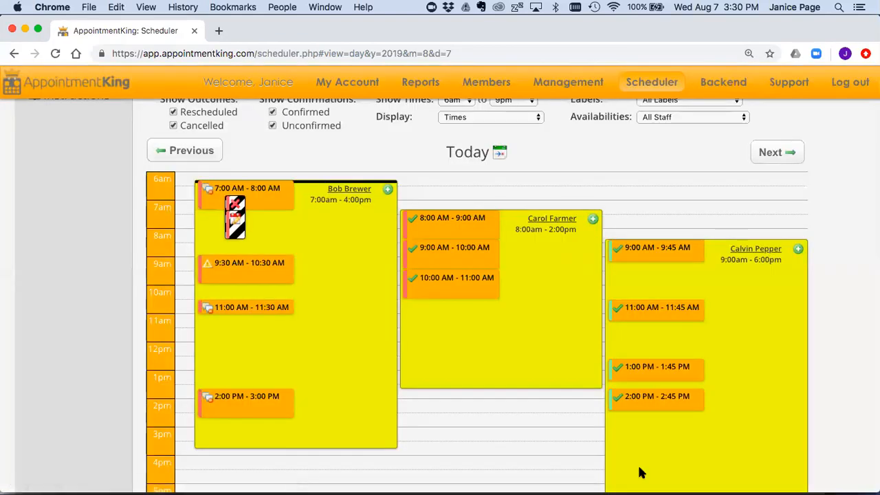
Step: Return to the top of the day scheduler and open Multi Appointments
scroll(512, 288, "up", 2)
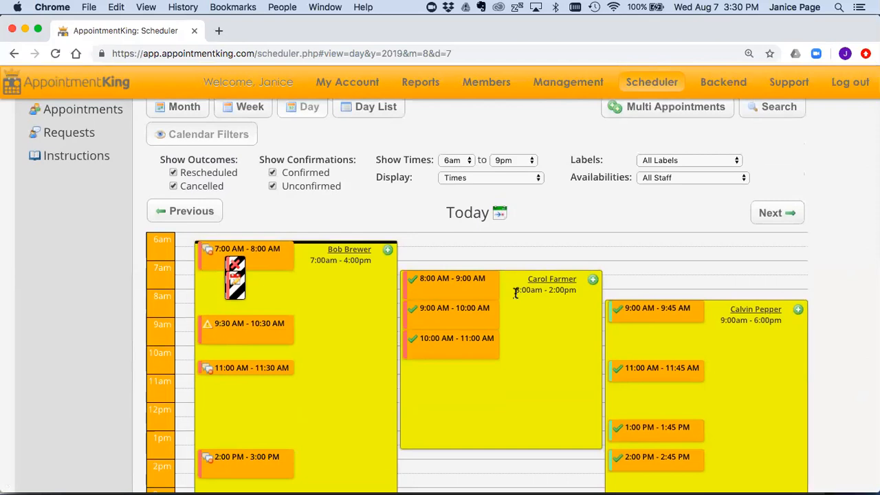
scroll(569, 206, "up", 2)
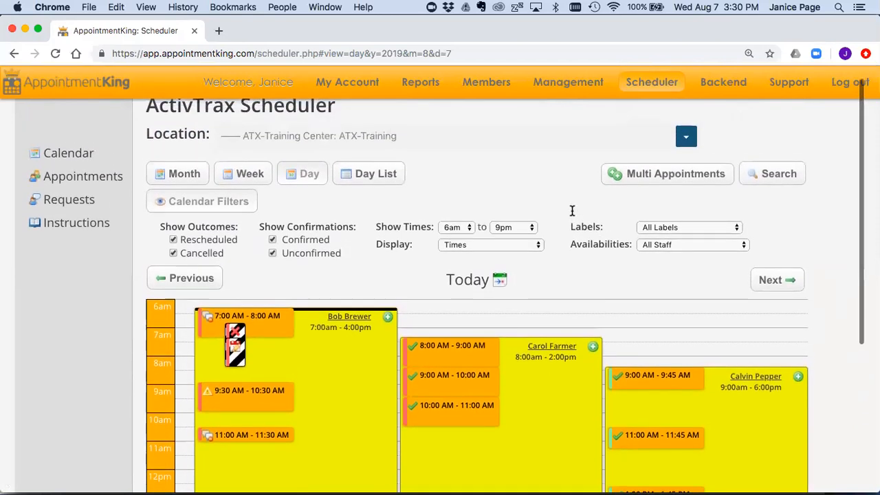
scroll(570, 208, "up", 1)
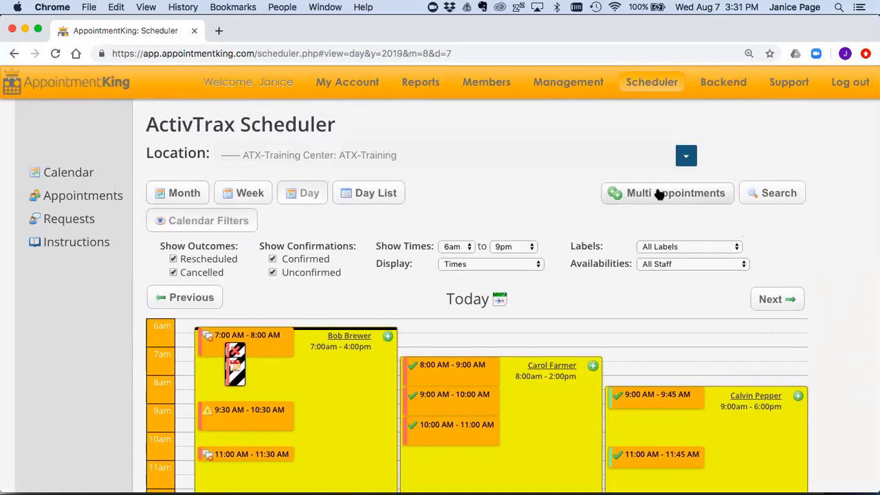
left_click(658, 195)
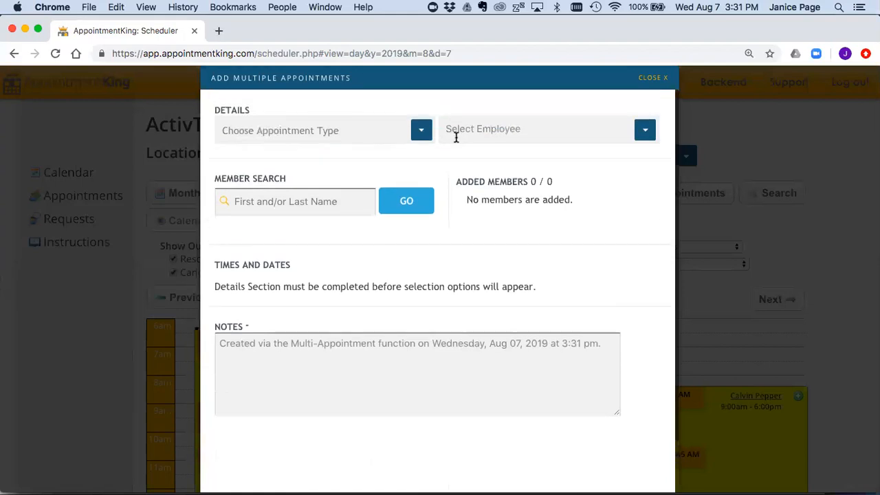
Step: Choose PT 60 min, select the trainer, and add the searched member
left_click(421, 131)
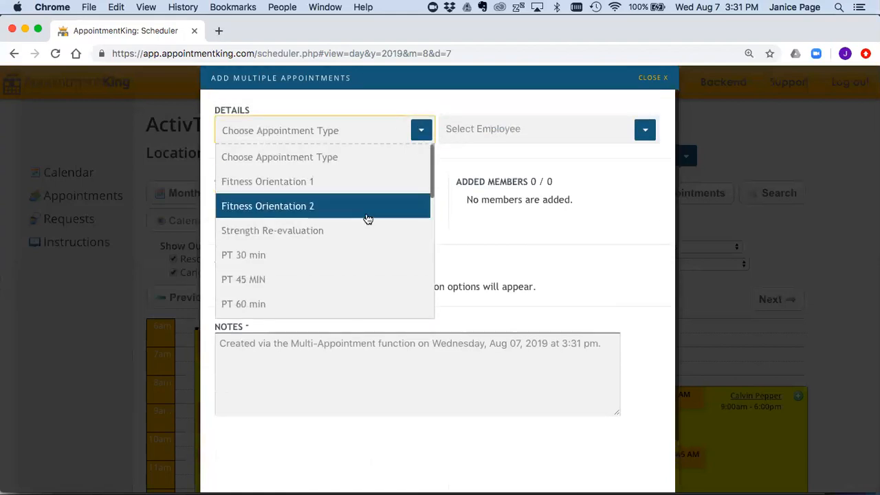
left_click(343, 307)
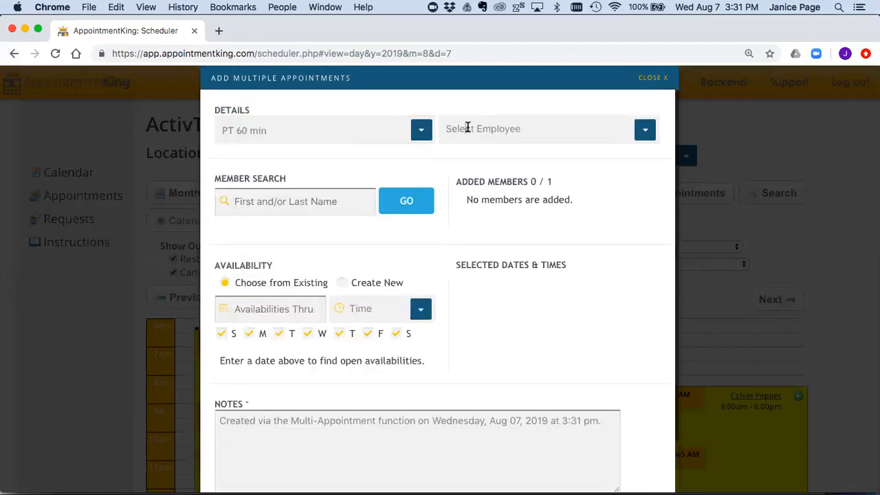
left_click(467, 128)
type("carol")
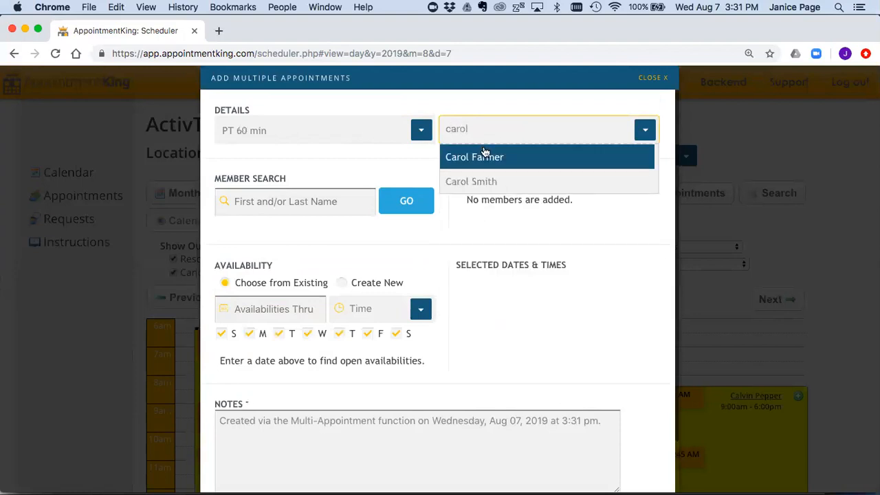
left_click(485, 155)
left_click(334, 199)
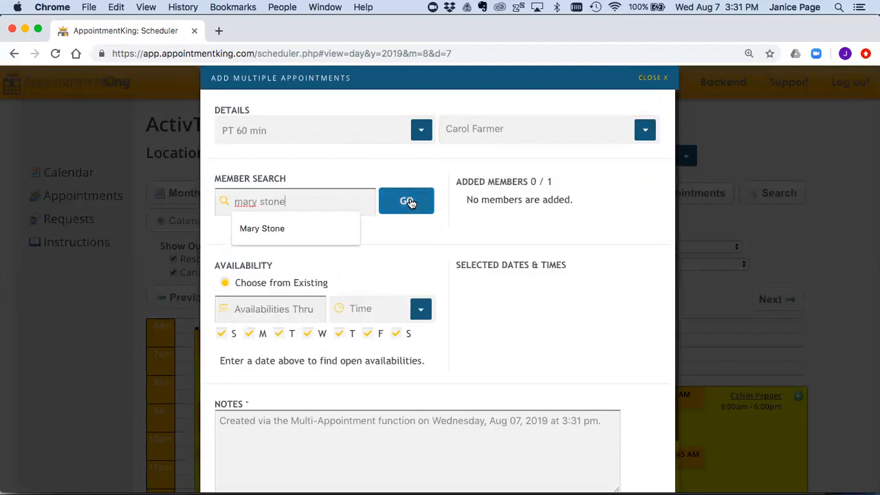
left_click(408, 201)
left_click(293, 253)
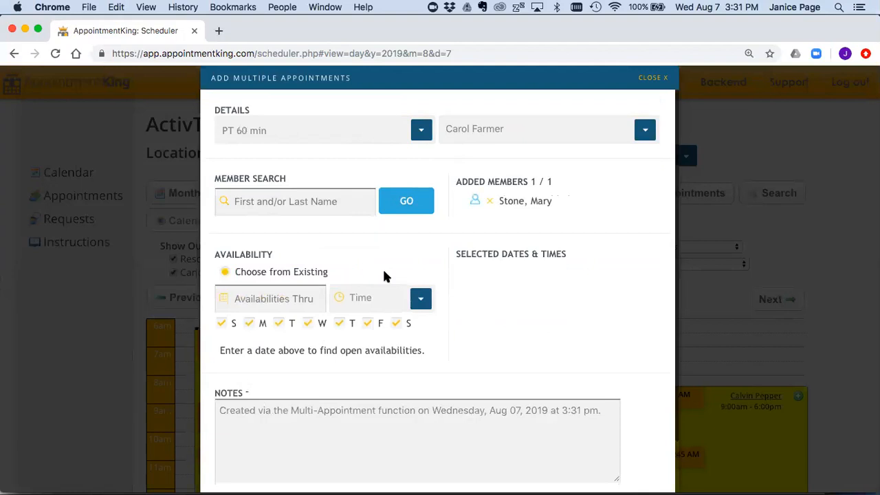
Step: Set availabilities to list through Fri, Sep 6, 2019
scroll(385, 275, "down", 1)
left_click(272, 271)
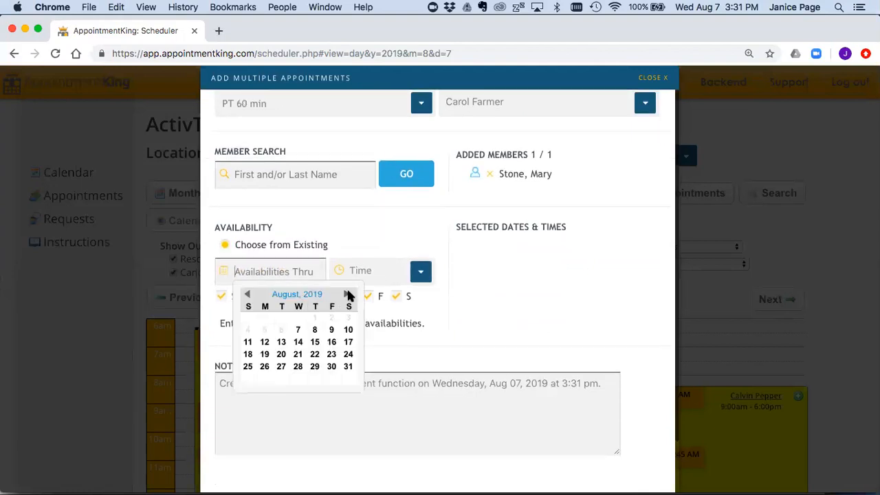
left_click(348, 294)
left_click(332, 318)
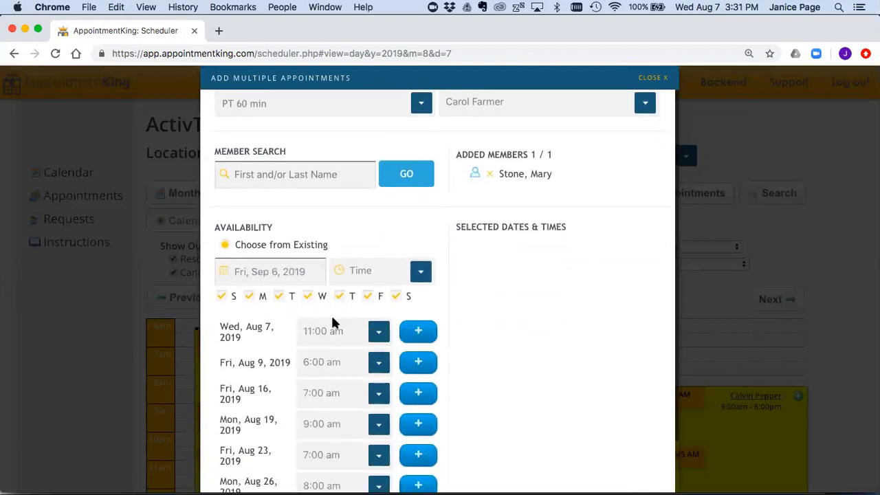
Step: Add Aug 9 8:30 am, Aug 19 9:00 am, Aug 23 and 30 7:00 am, drop Aug 26, and submit
scroll(462, 333, "down", 3)
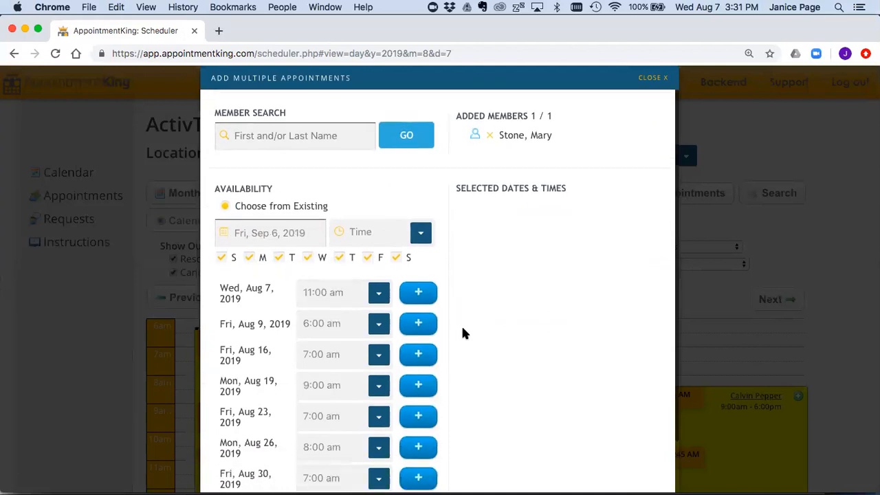
left_click(378, 277)
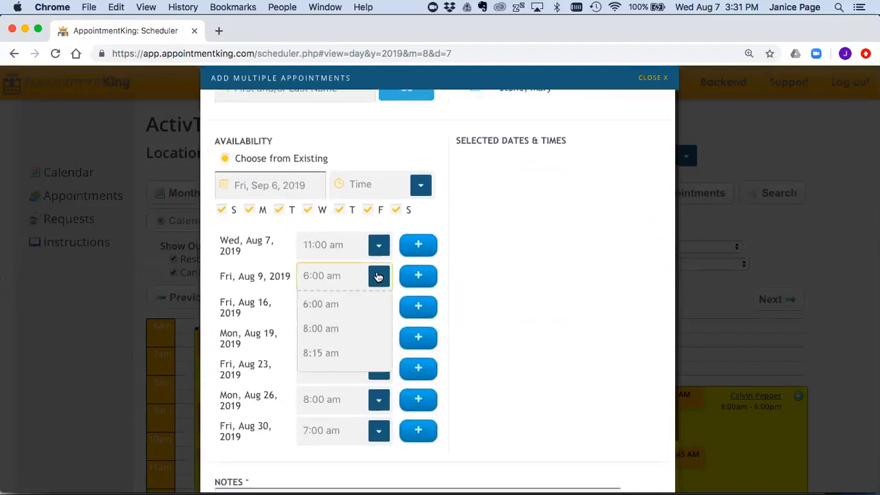
left_click(326, 378)
left_click(415, 276)
left_click(416, 336)
left_click(418, 368)
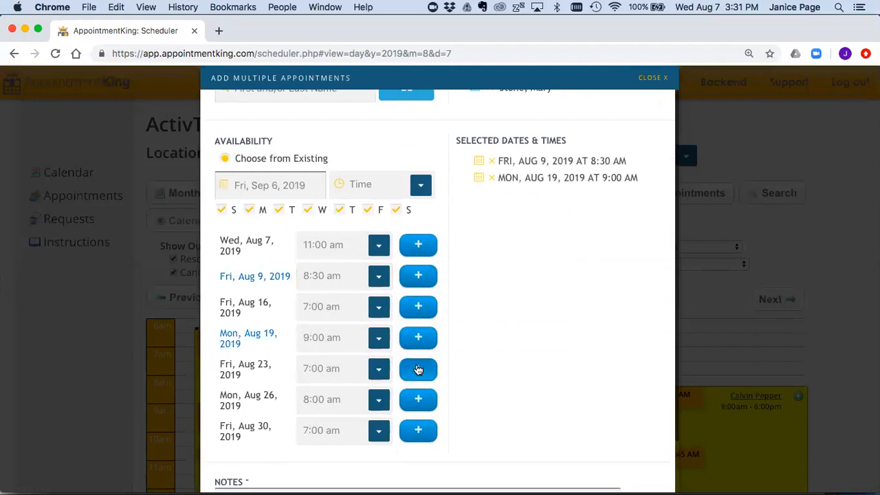
left_click(418, 400)
left_click(419, 431)
scroll(506, 301, "up", 2)
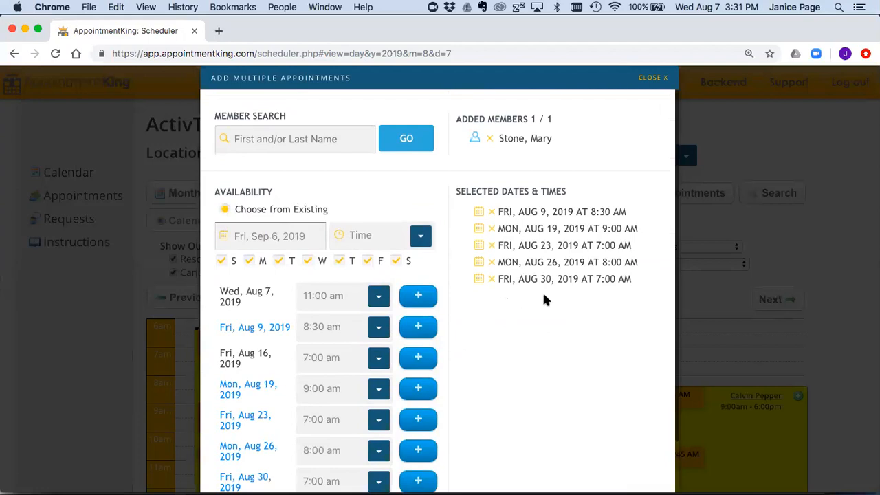
left_click(491, 261)
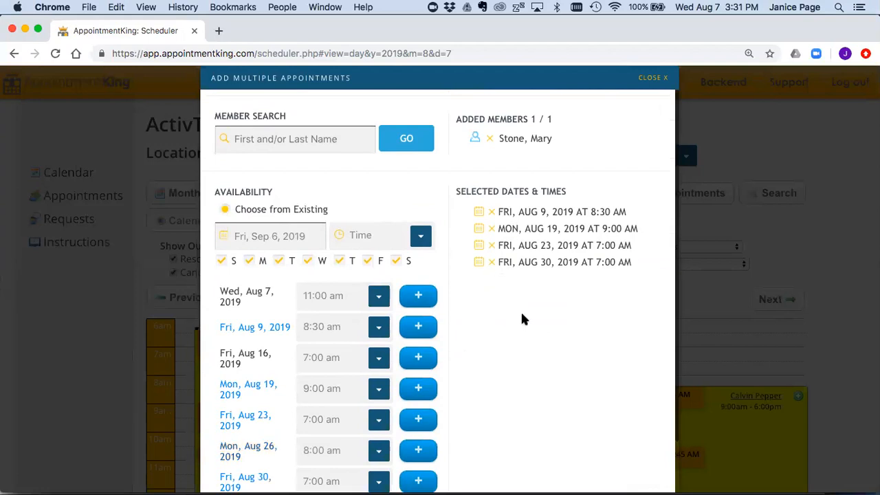
scroll(536, 341, "down", 5)
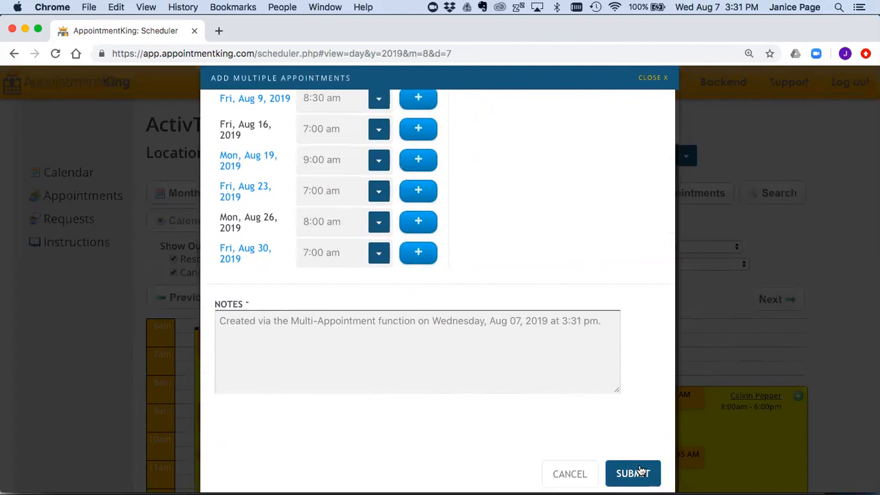
left_click(638, 472)
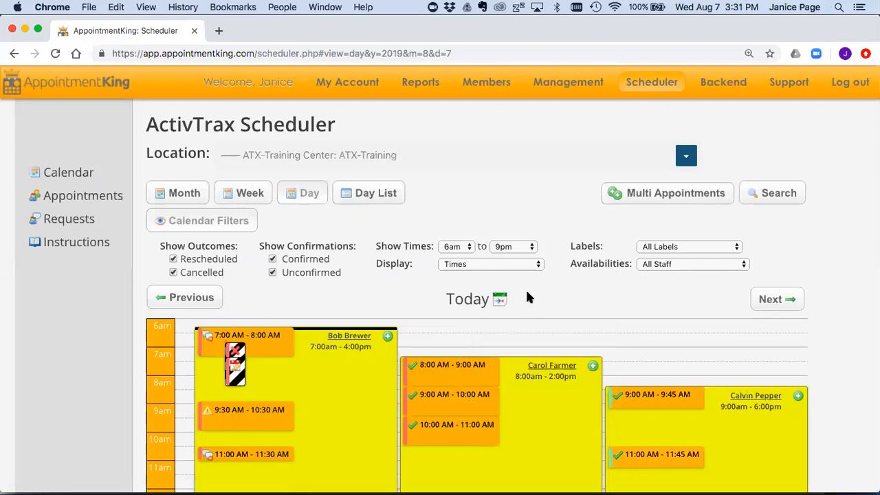
Step: Go to Manage Members, search for the member by name and open her record
mouse_move(495, 80)
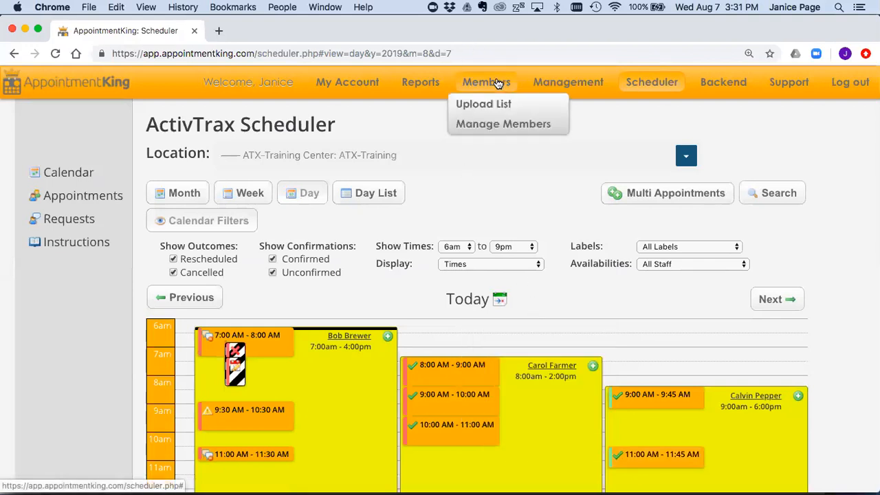
left_click(495, 123)
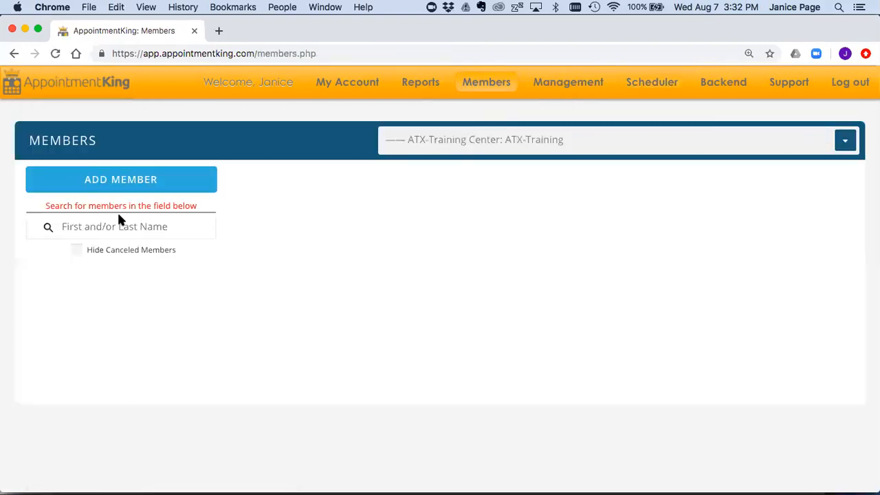
left_click(118, 222)
key("Return")
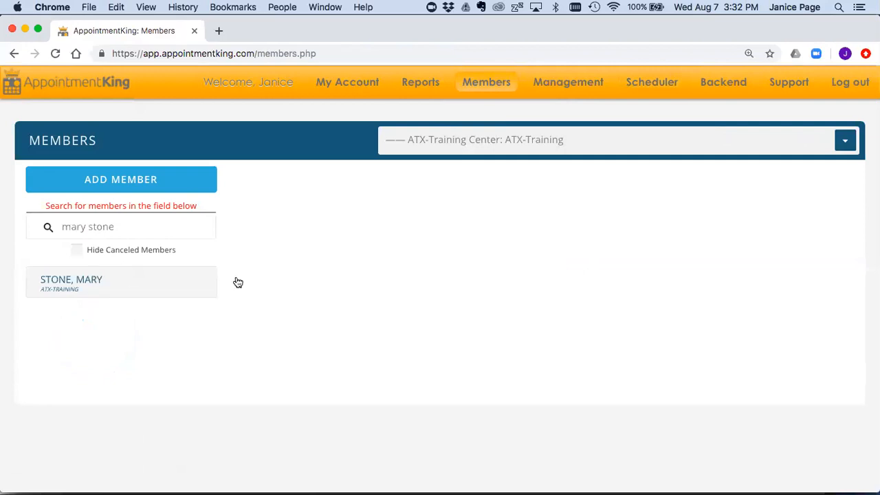
left_click(238, 283)
Step: Show Prepaid Packages and highlight PT 10 SESSION 1 HOUR's 5 remaining and 4 scheduled counts
left_click(554, 190)
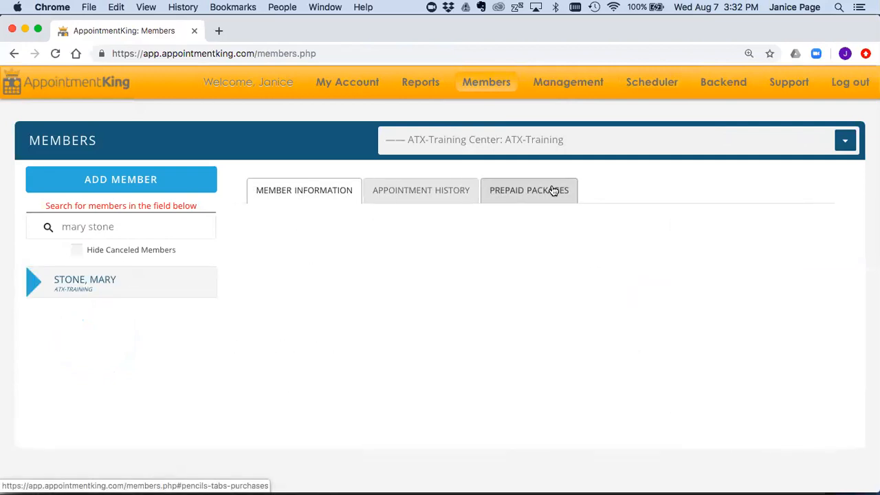
scroll(580, 261, "down", 1)
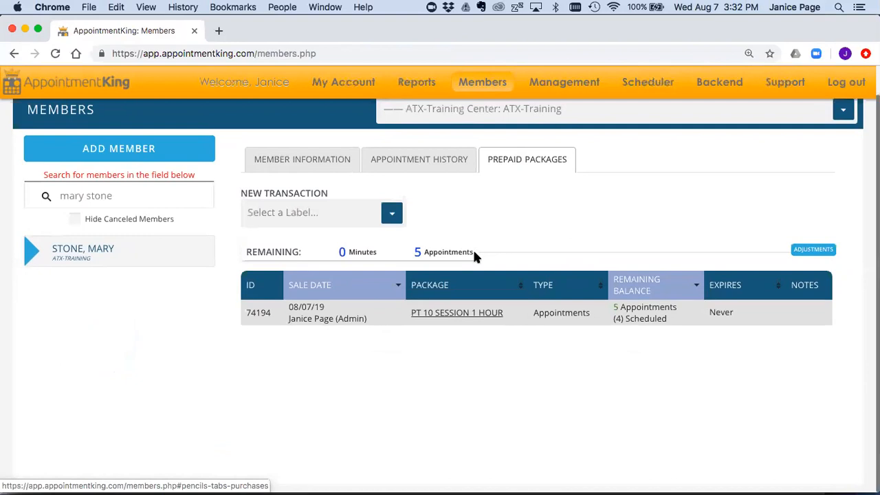
left_click_drag(473, 251, 414, 252)
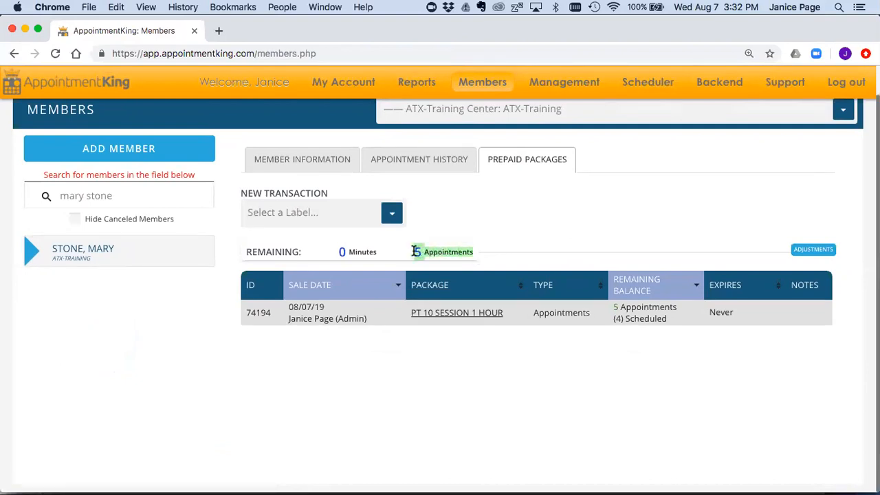
key("super+equal")
left_click_drag(660, 357, 594, 358)
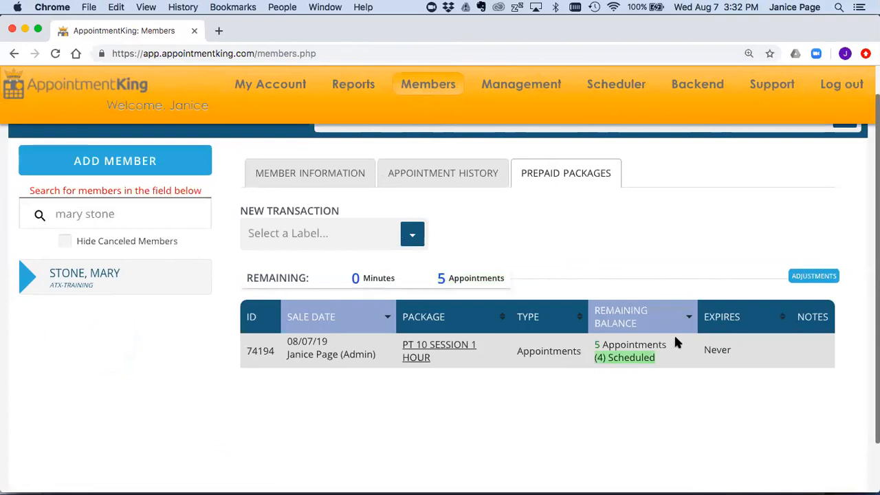
left_click_drag(667, 344, 591, 345)
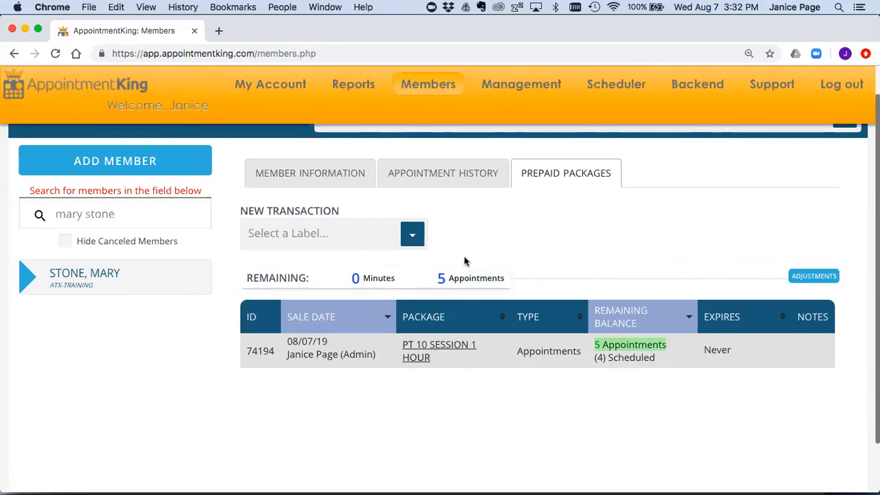
Step: In Appointment History, set the Aug 09 appointment's result to Completed and save
left_click(427, 175)
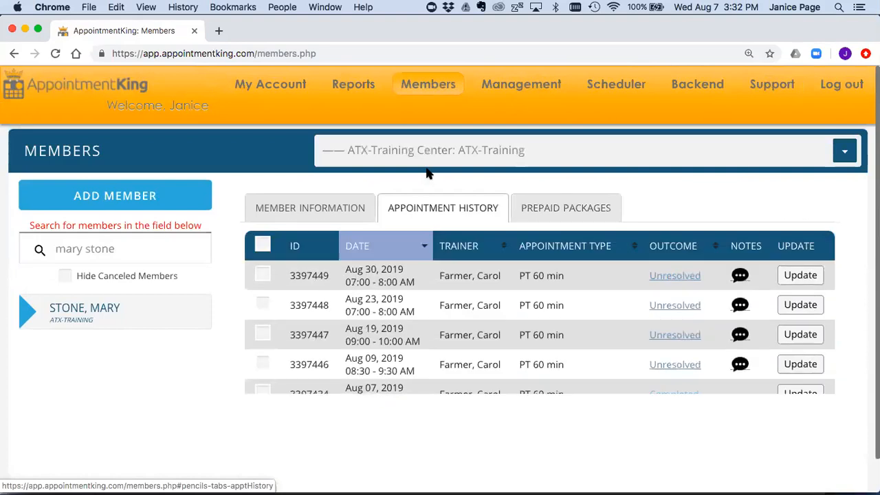
scroll(641, 336, "down", 1)
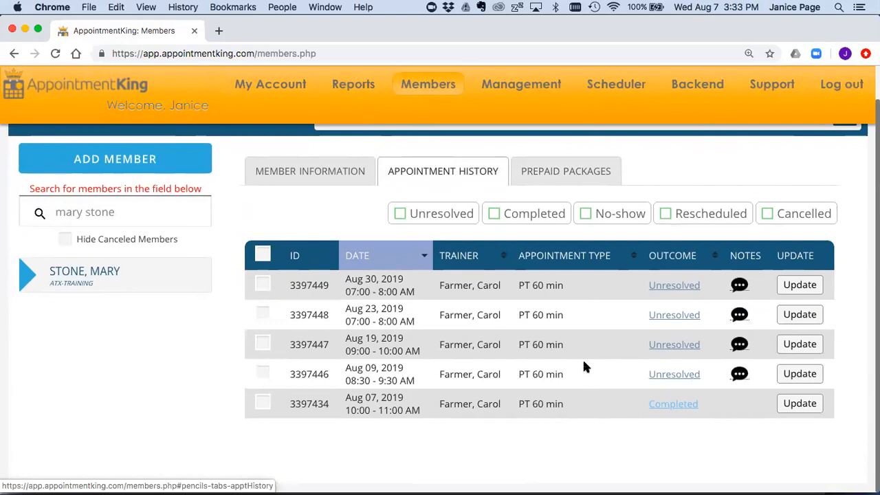
left_click(796, 375)
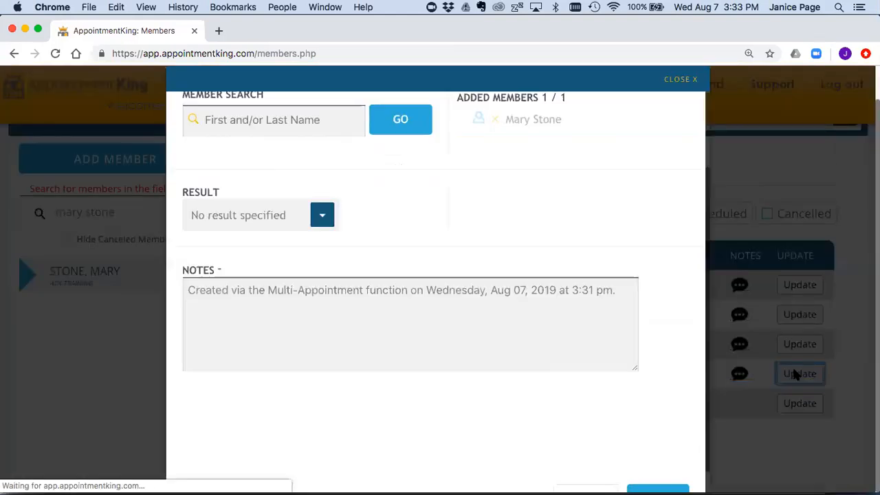
left_click(319, 215)
left_click(269, 275)
scroll(532, 361, "down", 1)
left_click(646, 481)
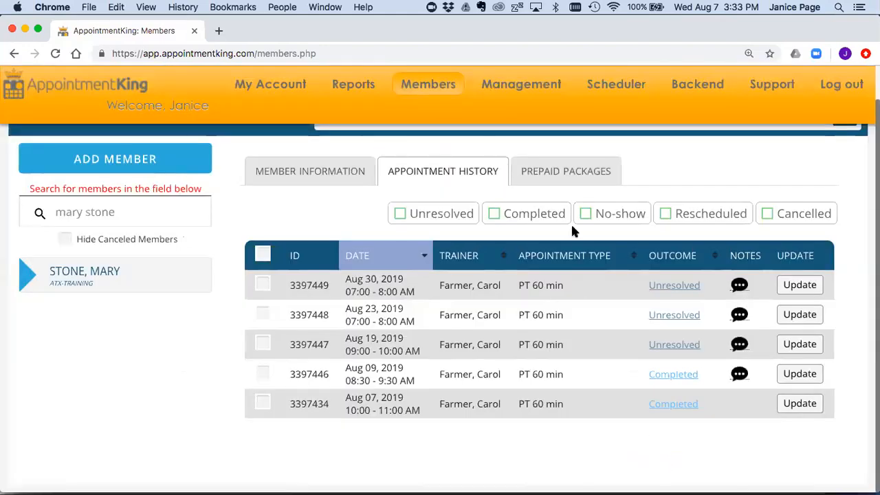
Step: Verify the package now shows 3 scheduled, then return to the Scheduler
left_click(557, 171)
scroll(585, 340, "down", 3)
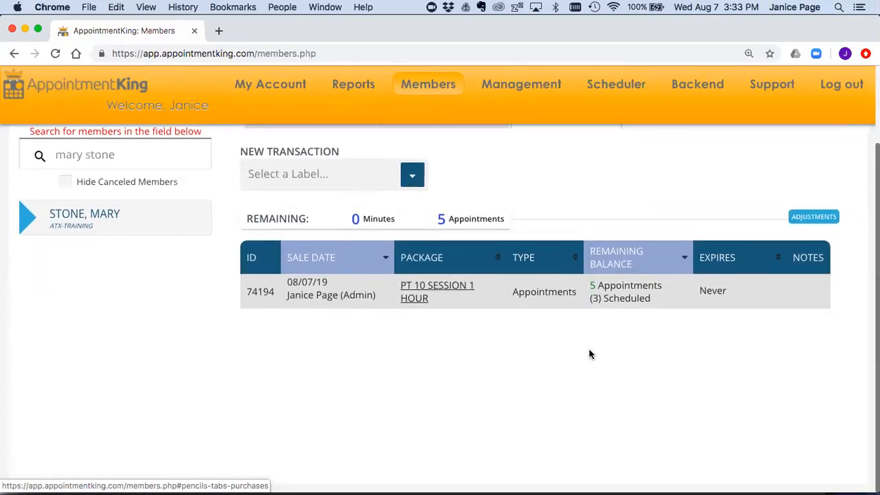
left_click_drag(651, 296, 588, 297)
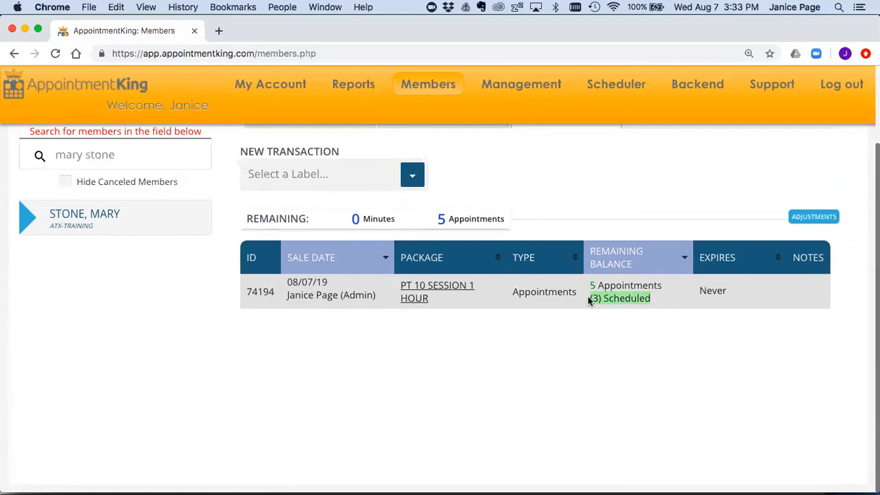
scroll(587, 297, "up", 3)
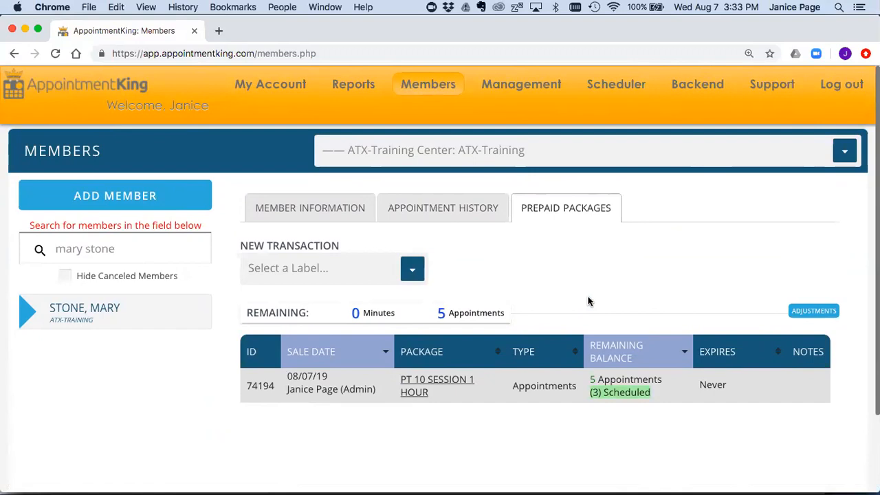
left_click(602, 86)
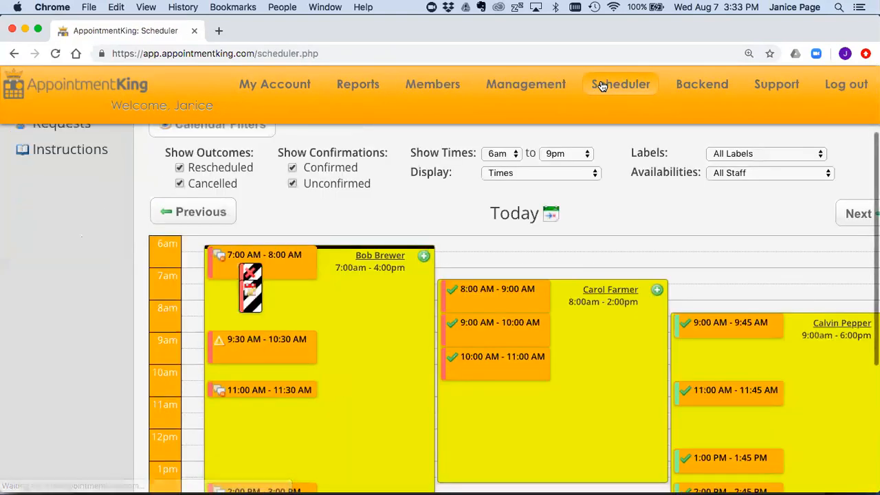
key("super+minus")
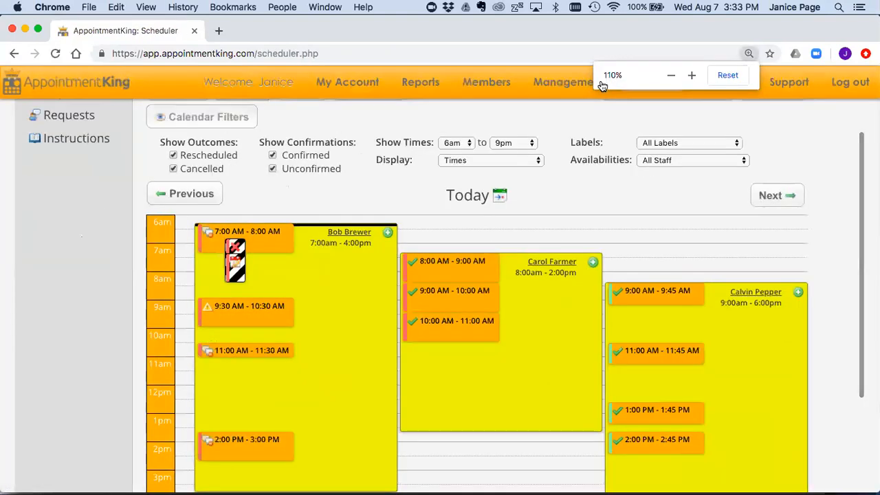
scroll(585, 197, "up", 2)
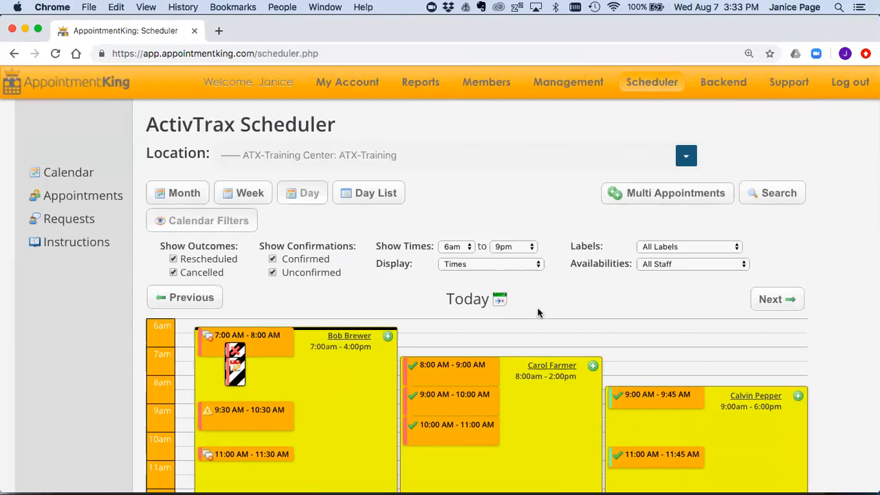
scroll(538, 312, "down", 2)
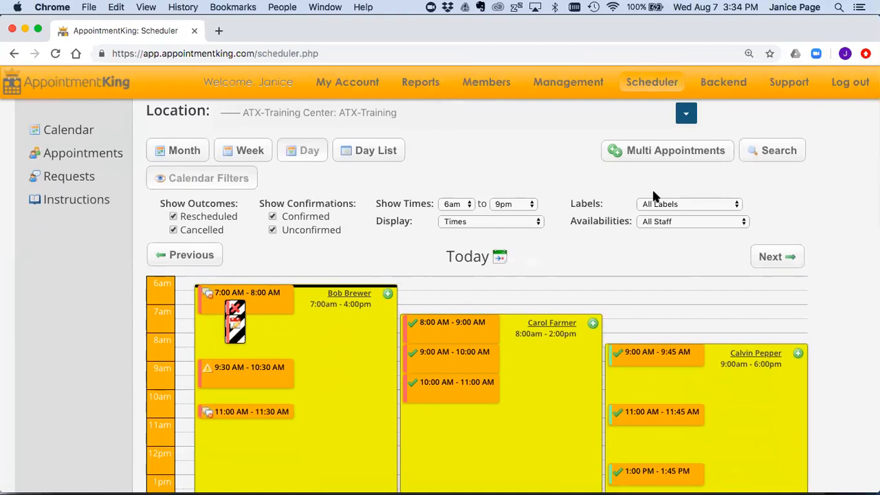
double_click(578, 205)
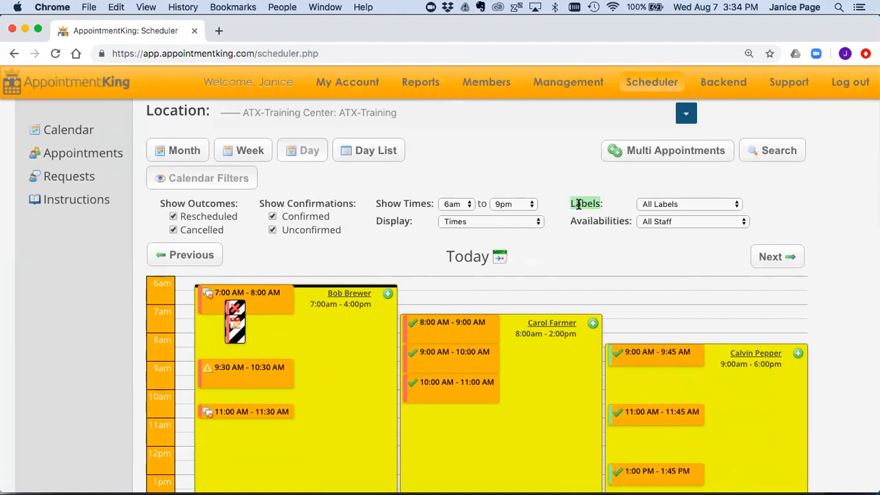
left_click(672, 204)
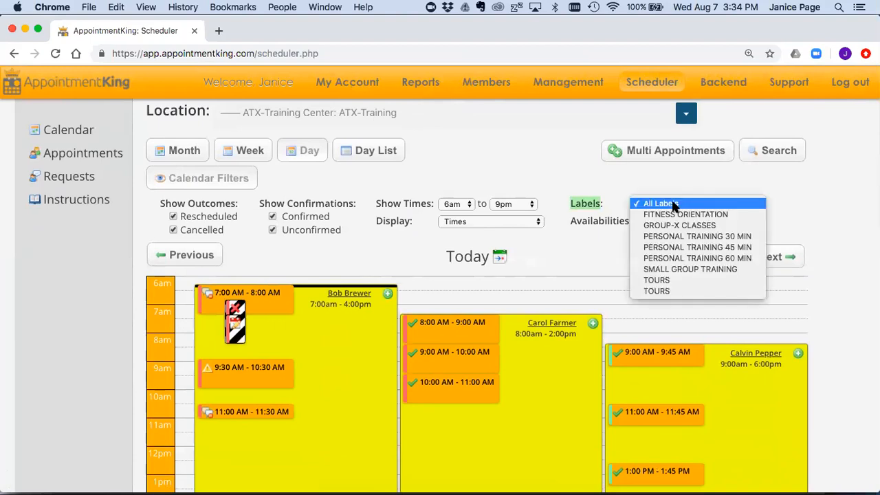
left_click(672, 280)
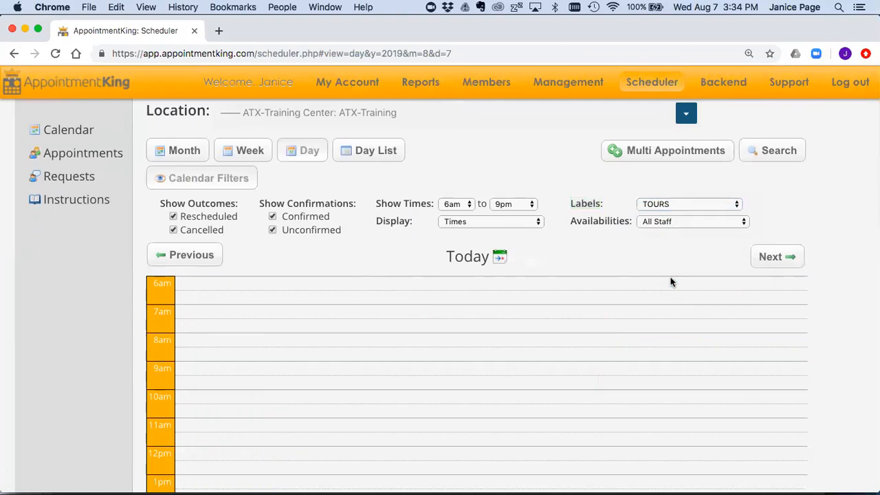
left_click(672, 204)
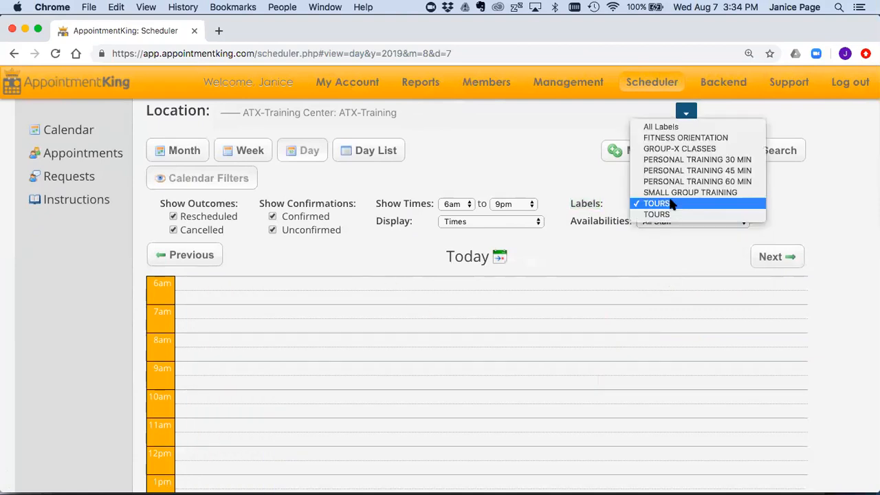
left_click(667, 213)
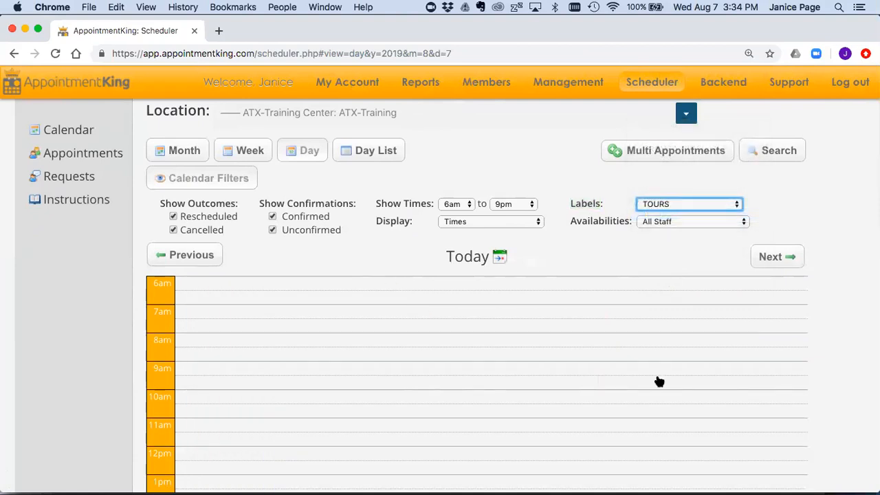
scroll(658, 382, "down", 3)
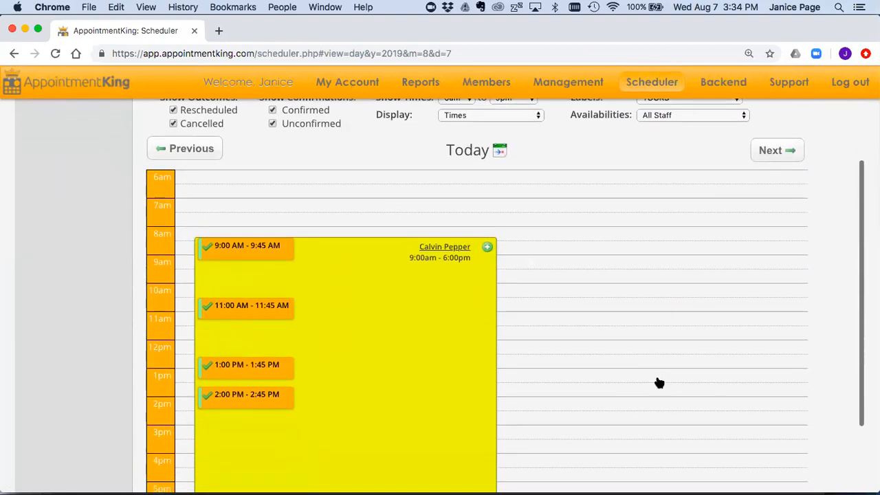
scroll(609, 291, "up", 3)
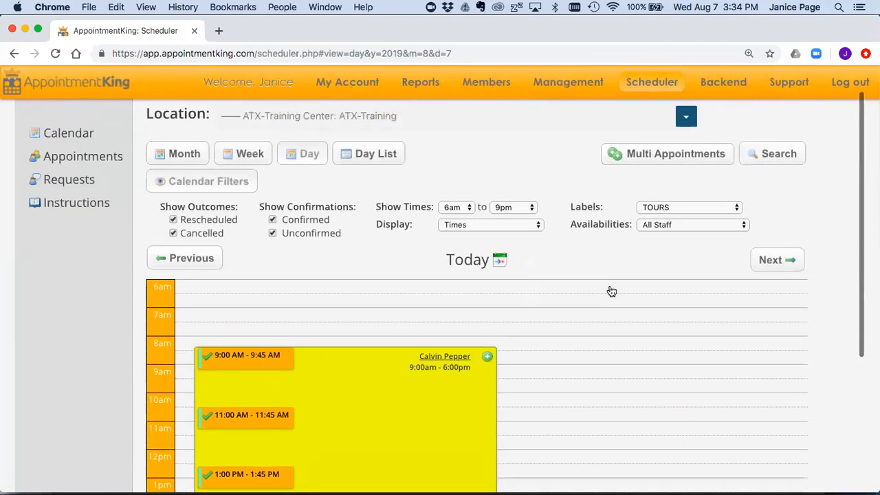
left_click(658, 208)
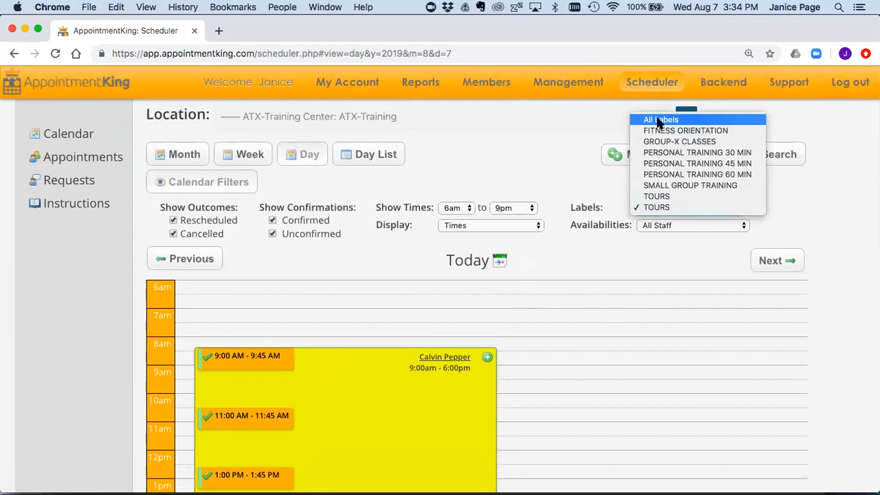
left_click(655, 121)
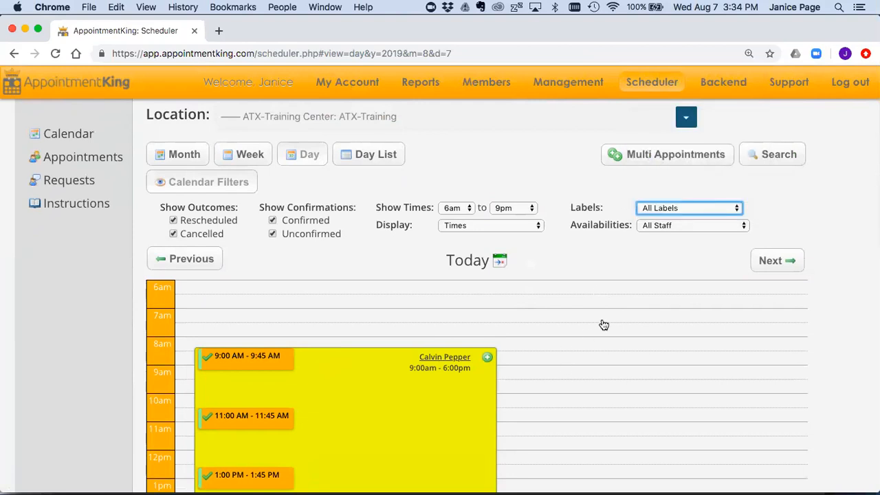
scroll(641, 247, "down", 1)
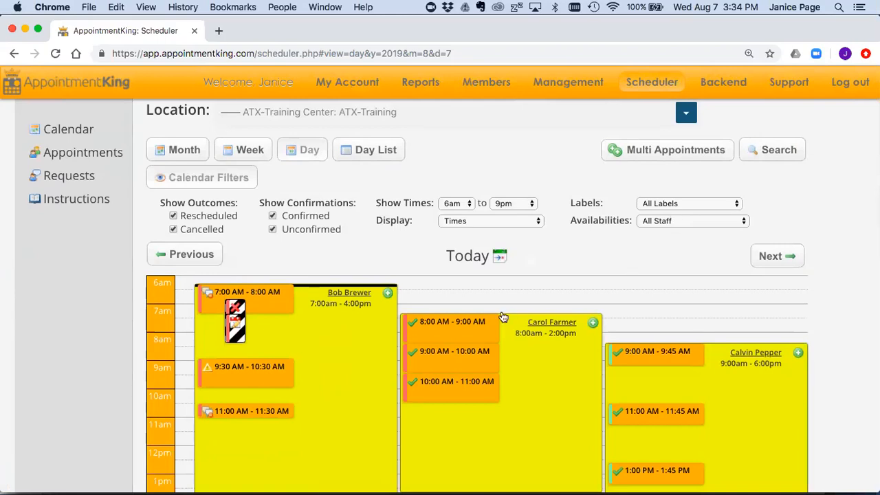
scroll(307, 258, "down", 1)
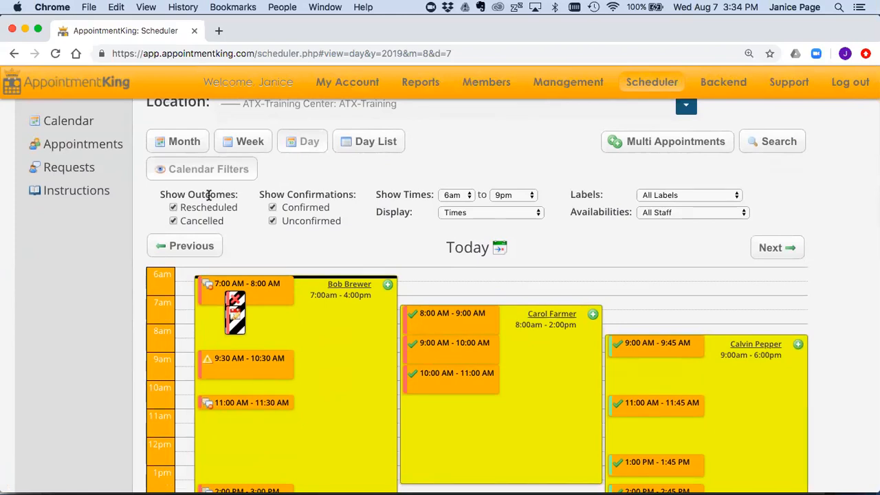
double_click(208, 195)
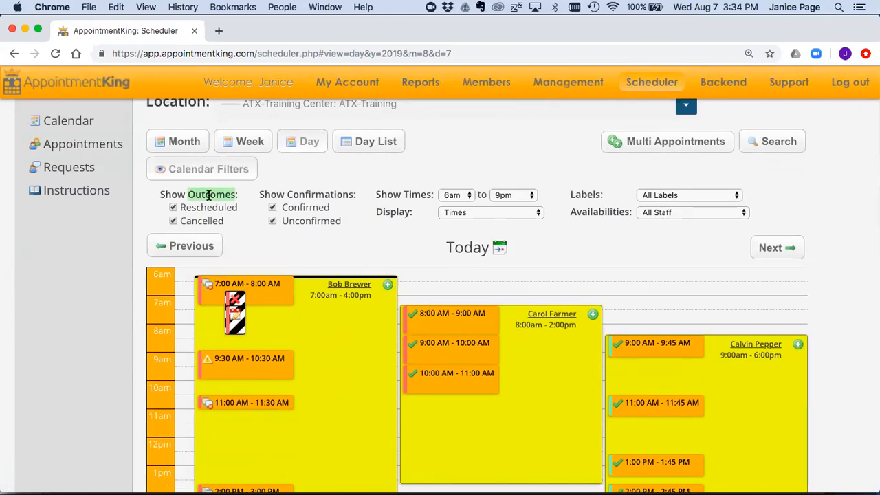
double_click(308, 195)
scroll(355, 237, "down", 3)
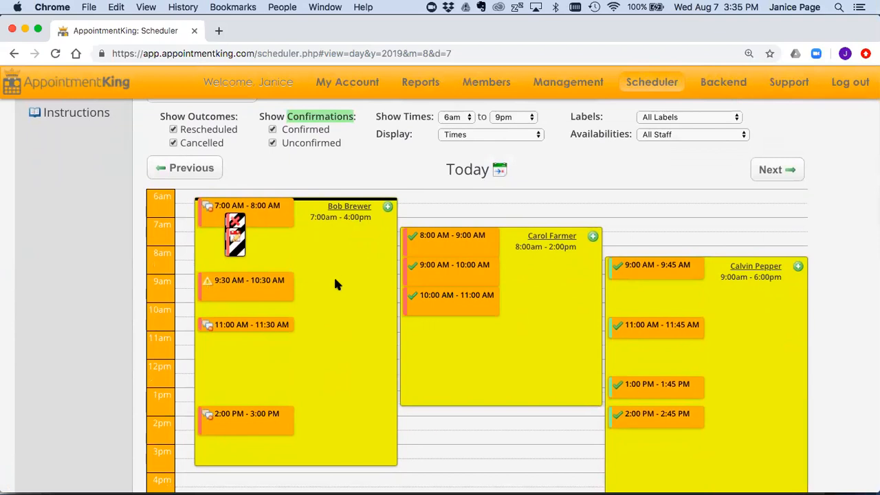
scroll(335, 283, "down", 2)
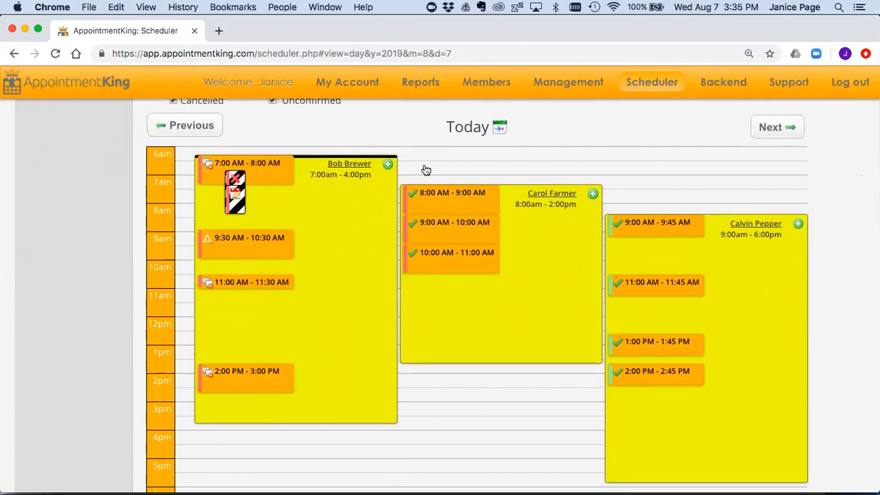
mouse_move(428, 198)
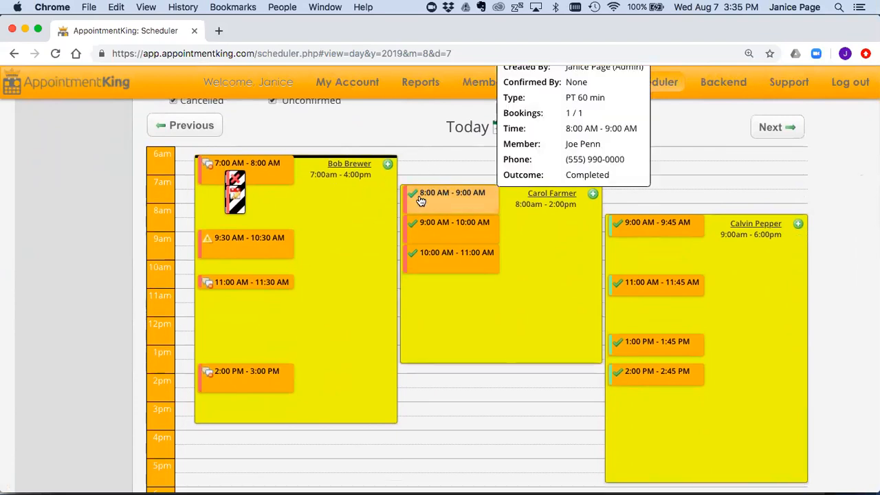
scroll(434, 198, "up", 1)
mouse_move(451, 208)
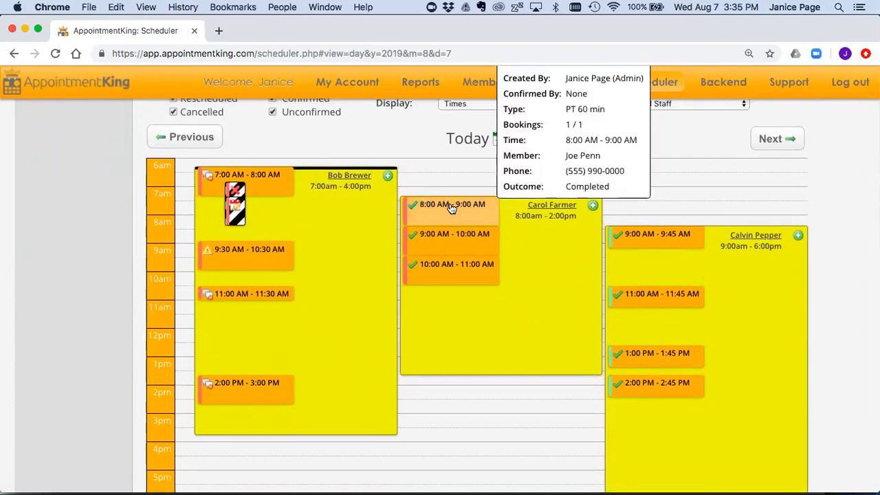
mouse_move(447, 266)
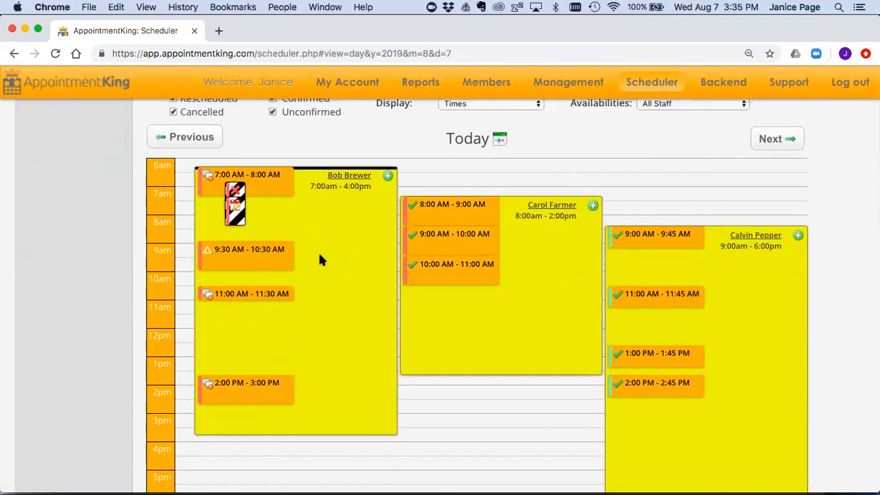
mouse_move(212, 257)
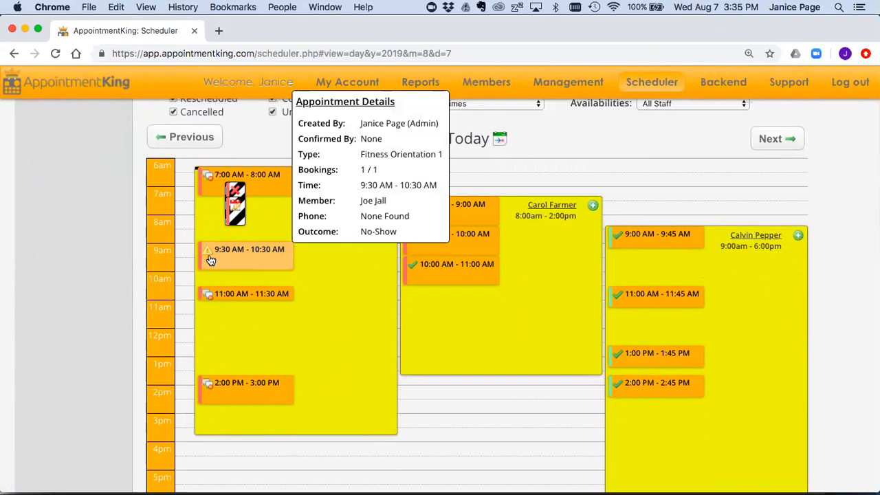
mouse_move(235, 217)
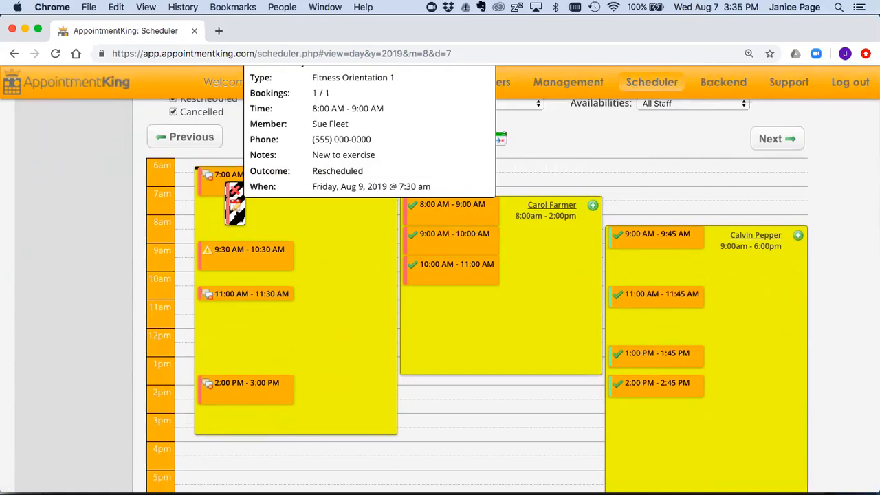
mouse_move(238, 189)
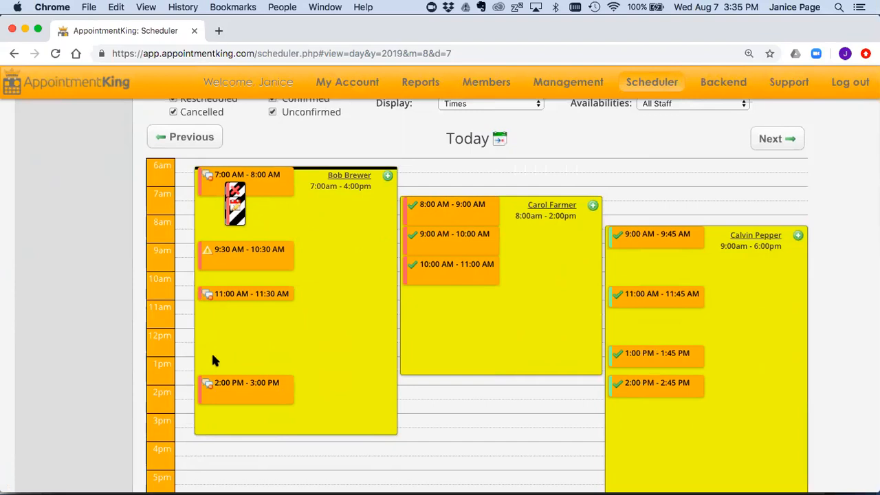
mouse_move(210, 391)
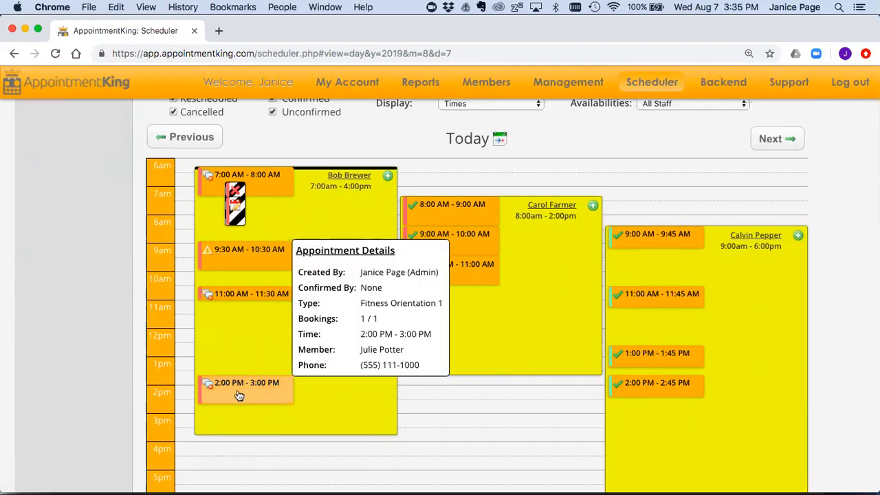
mouse_move(241, 297)
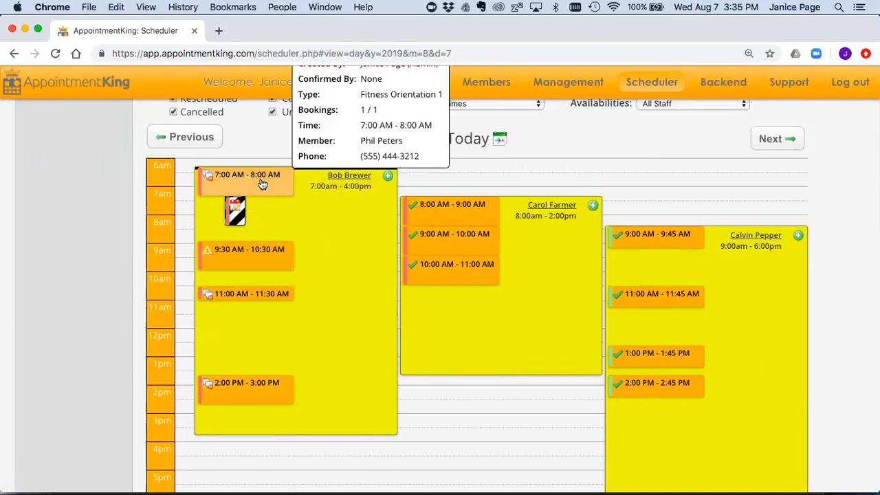
scroll(355, 290, "up", 1)
scroll(355, 288, "up", 5)
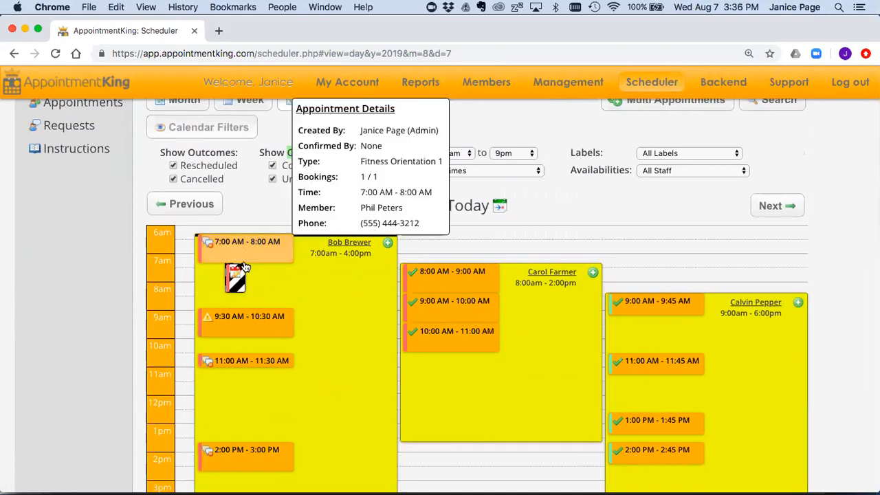
mouse_move(241, 278)
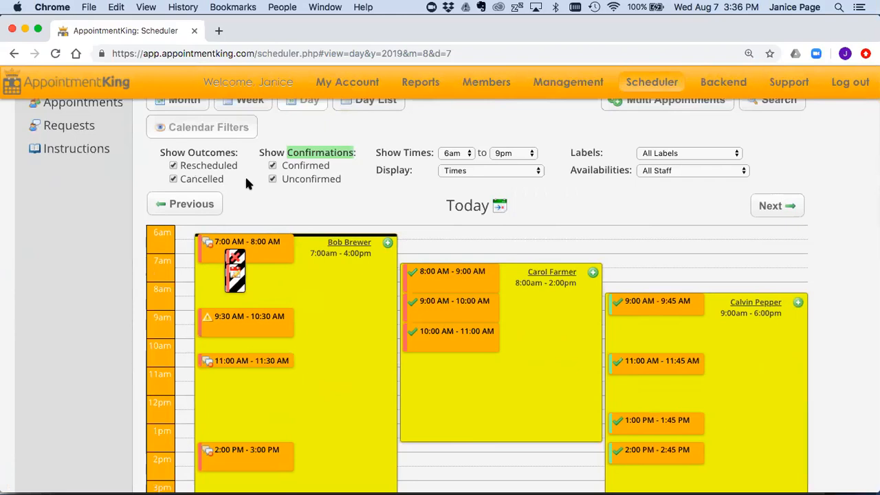
Step: Uncheck the Rescheduled, Cancelled and Confirmed appointment filters
left_click(173, 167)
left_click(174, 166)
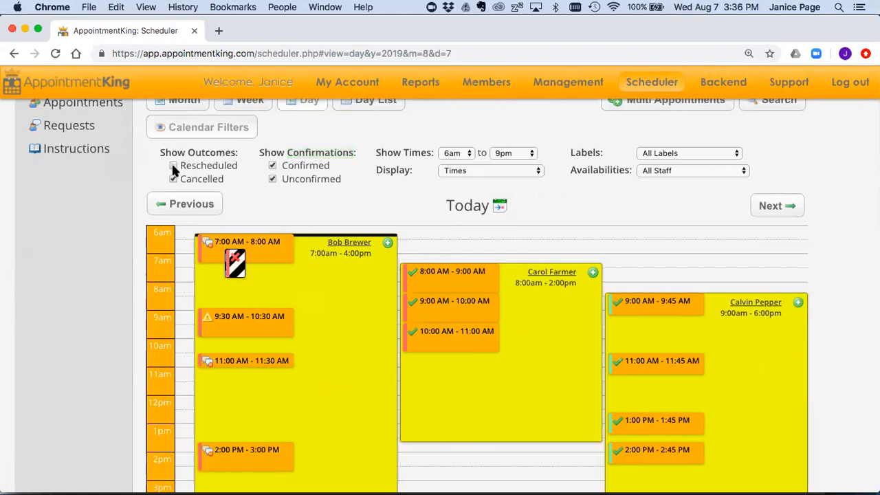
left_click(174, 179)
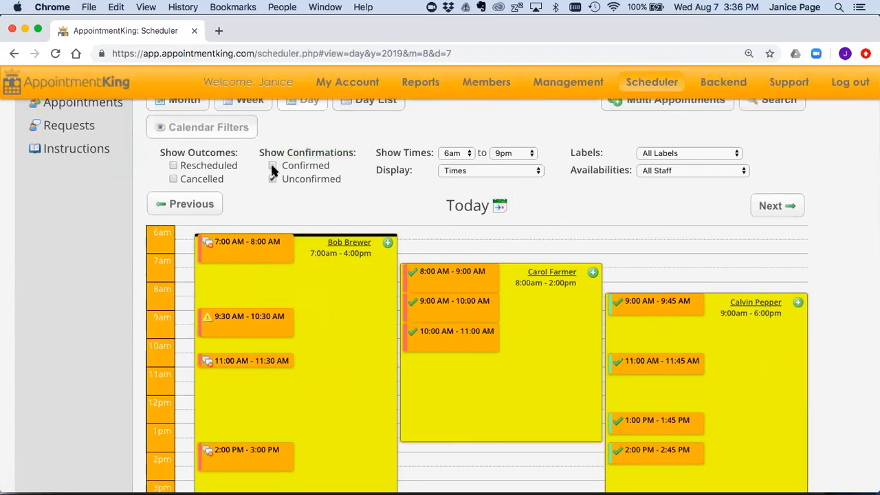
left_click(273, 179)
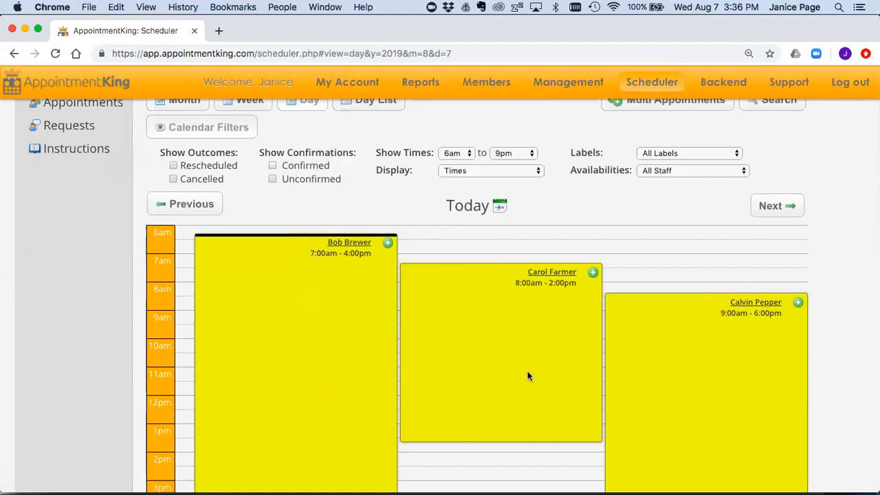
Step: Limit the Availabilities dropdown to a single staff member
left_click(684, 170)
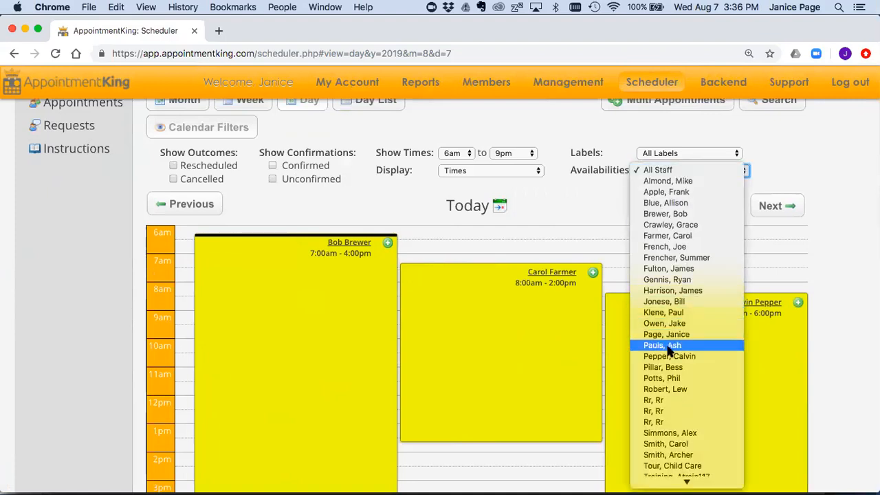
left_click(664, 378)
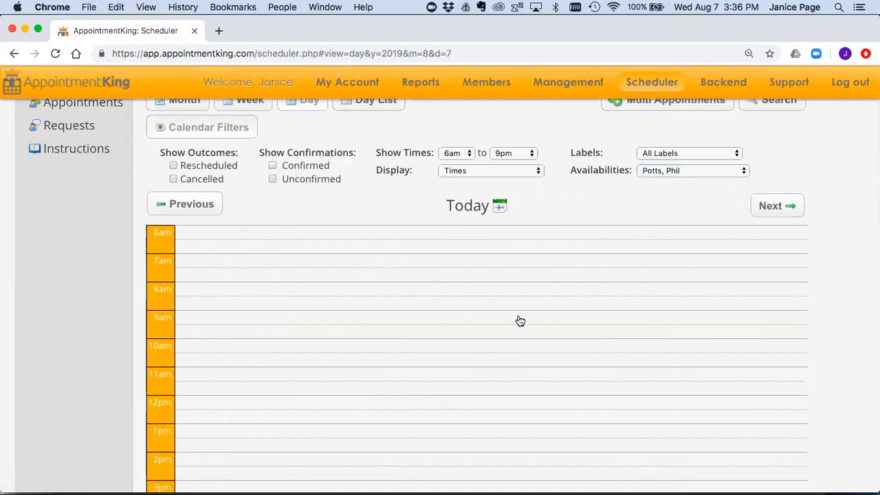
scroll(520, 321, "up", 3)
left_click(177, 194)
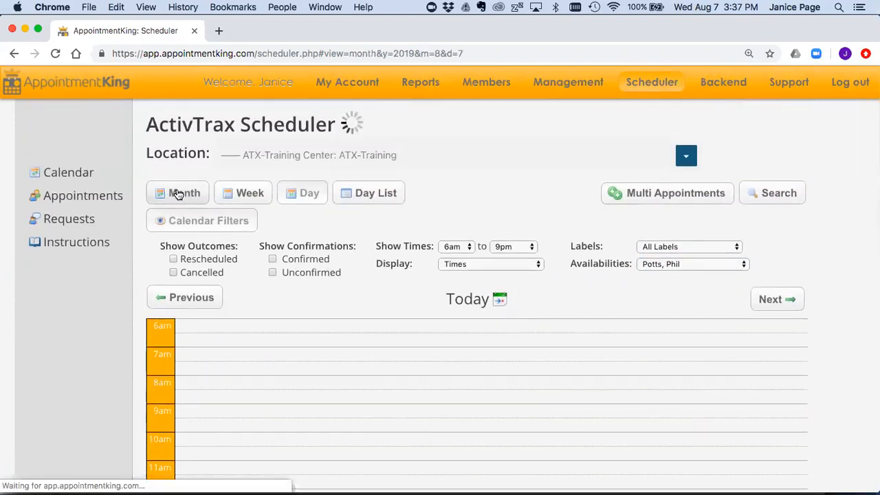
scroll(477, 475, "down", 2)
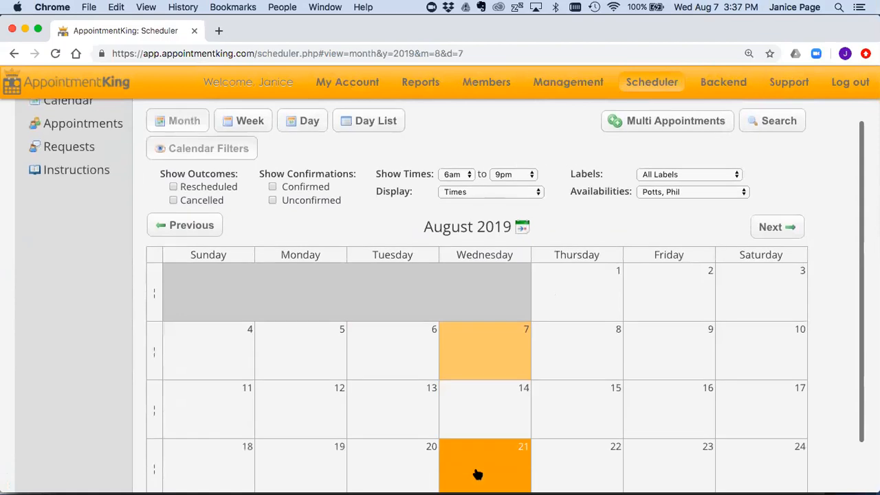
scroll(417, 426, "up", 2)
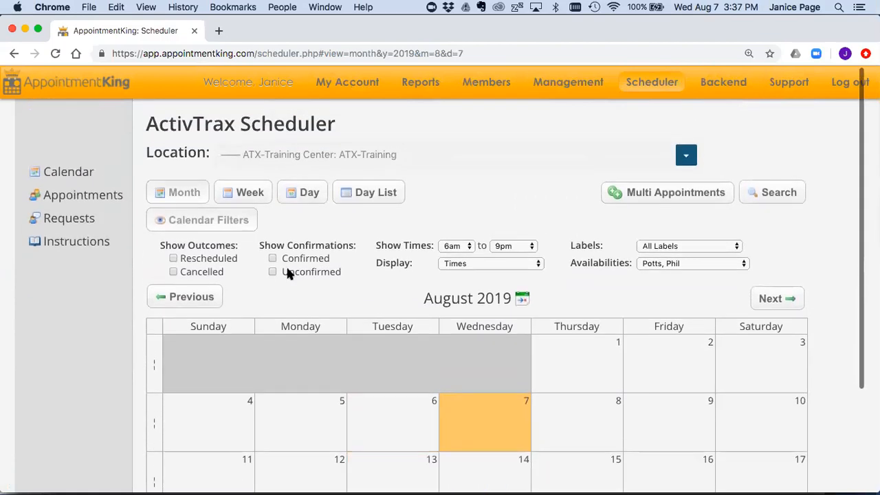
left_click(240, 223)
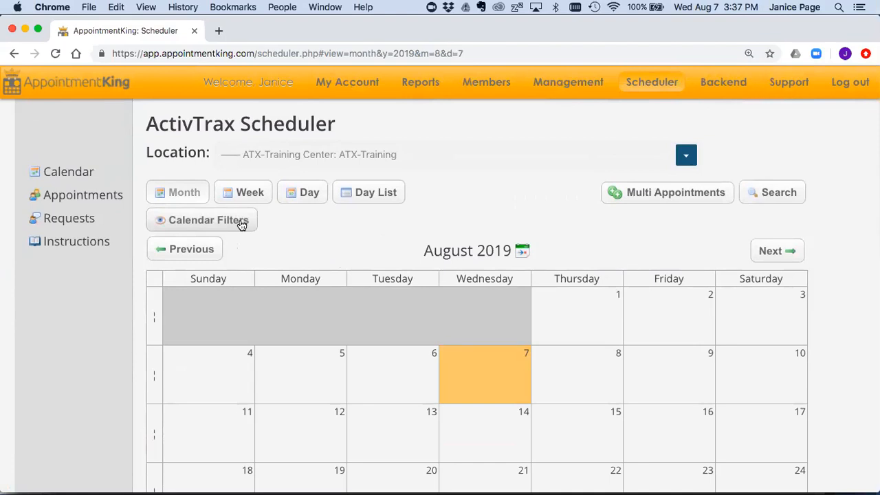
scroll(518, 315, "down", 2)
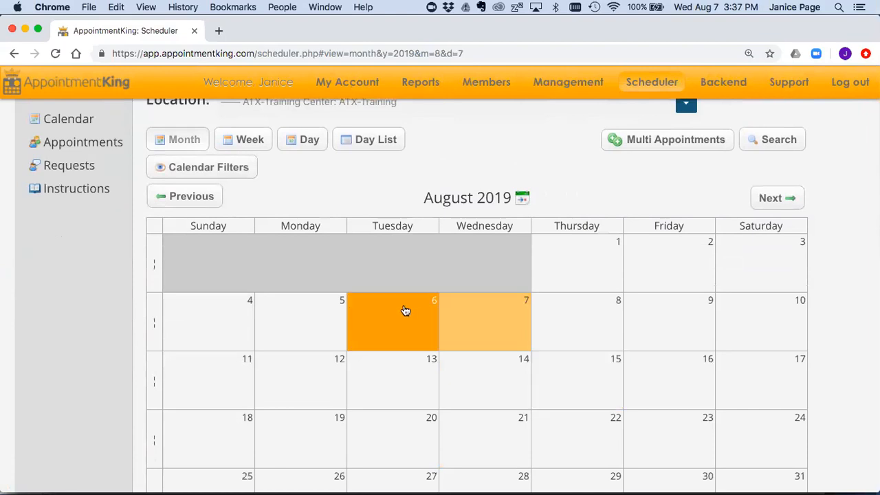
left_click(508, 314)
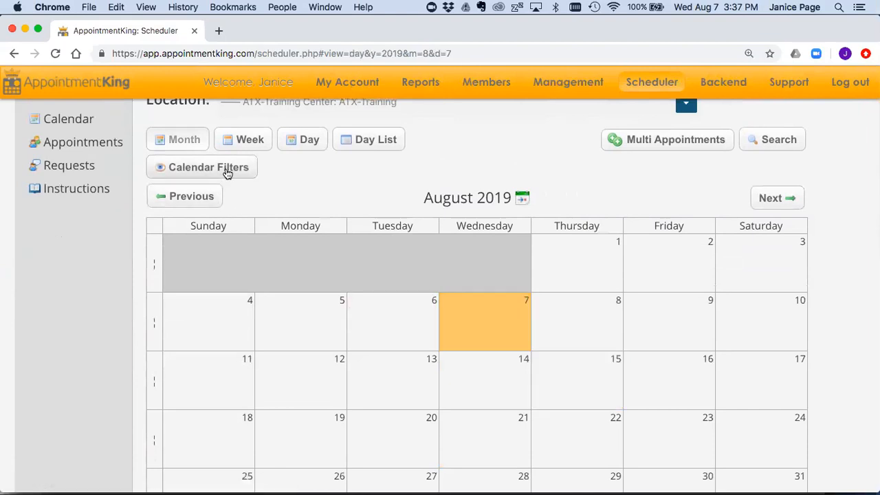
left_click(226, 170)
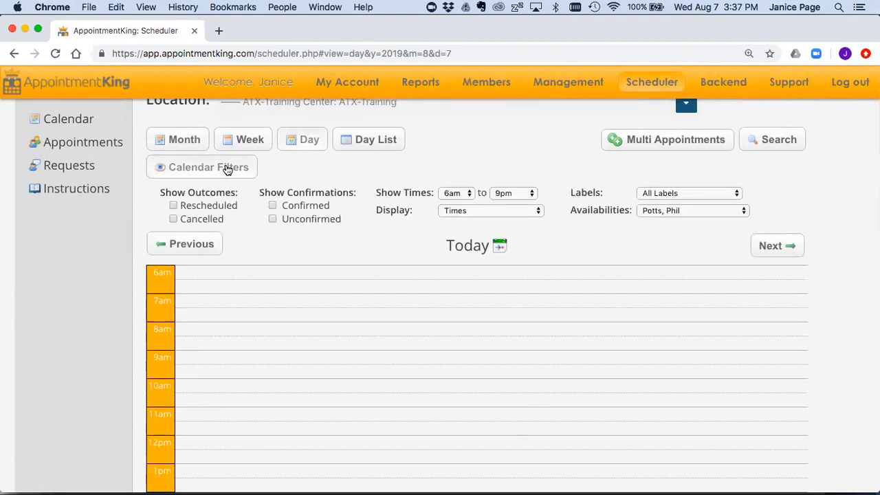
Step: Show All Staff availability with Confirmed, Cancelled and Rescheduled appointments, then collapse Calendar Filters
left_click(677, 209)
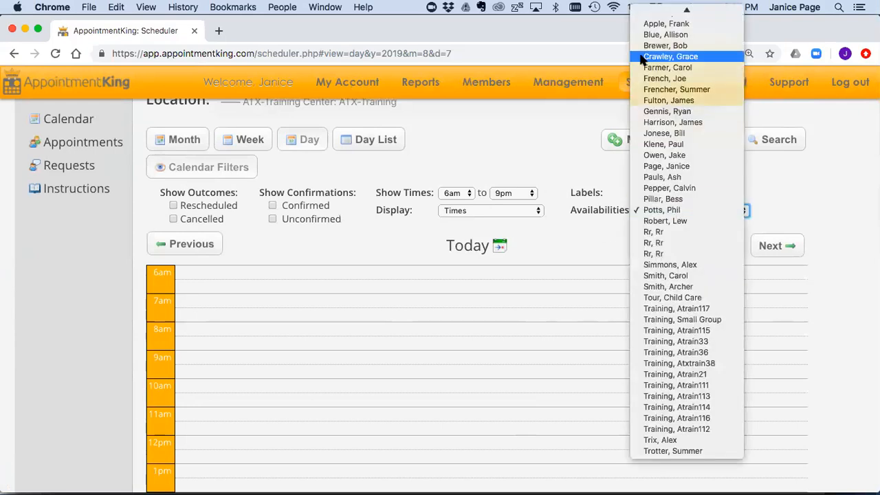
left_click(656, 12)
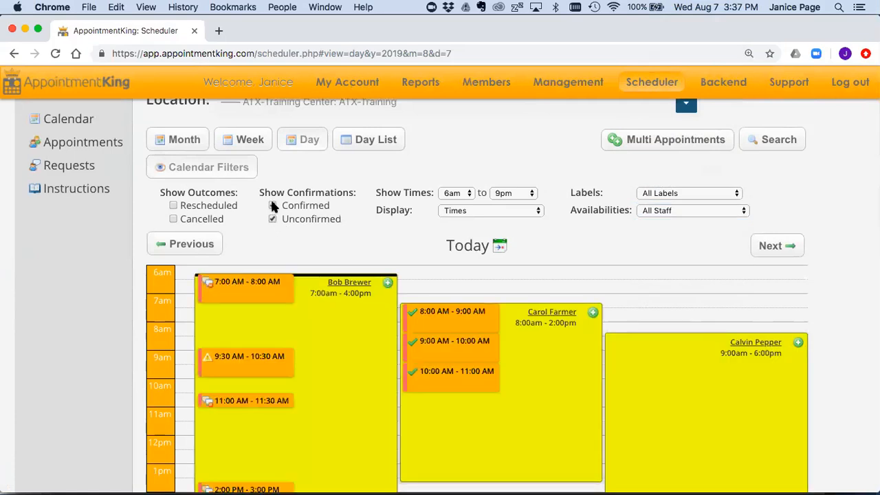
left_click(272, 204)
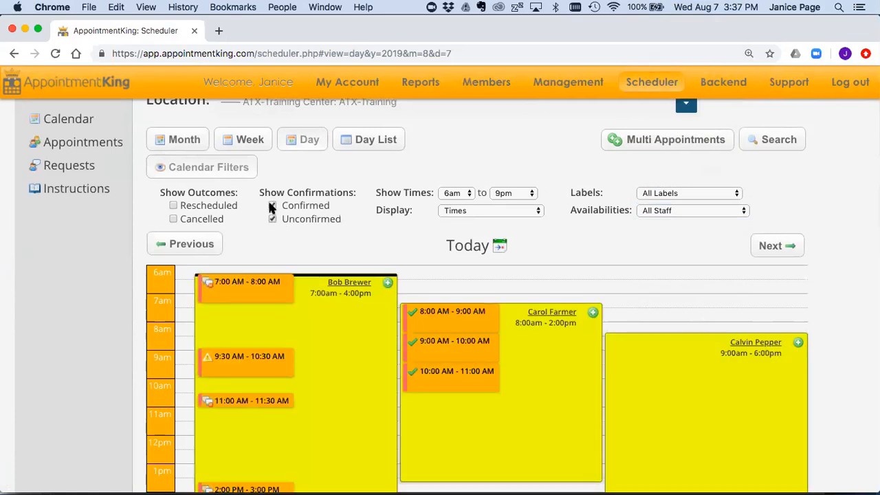
left_click(173, 219)
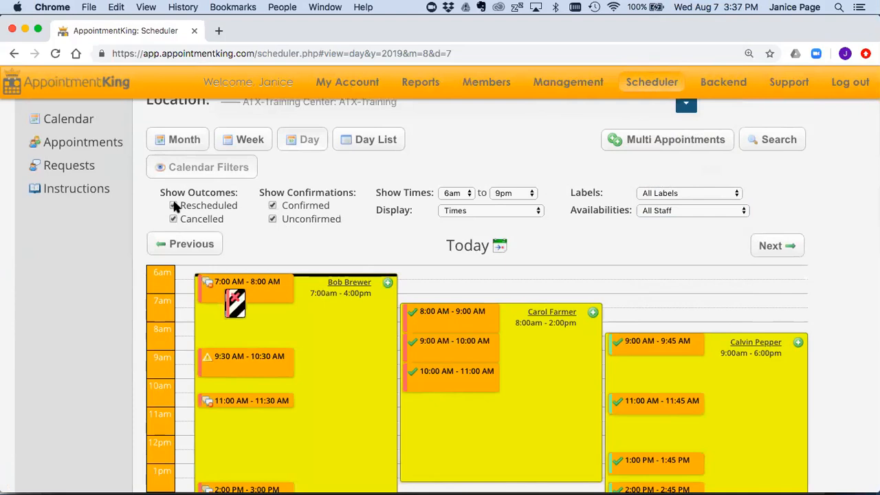
left_click(173, 205)
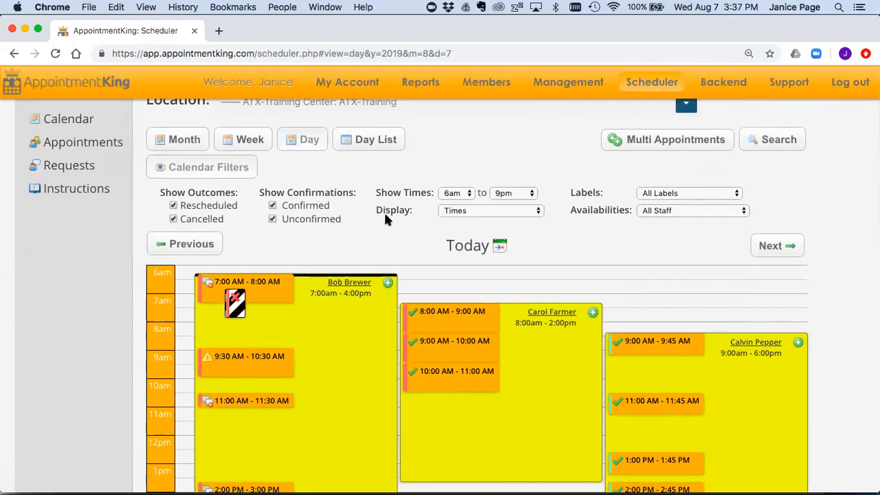
left_click(234, 172)
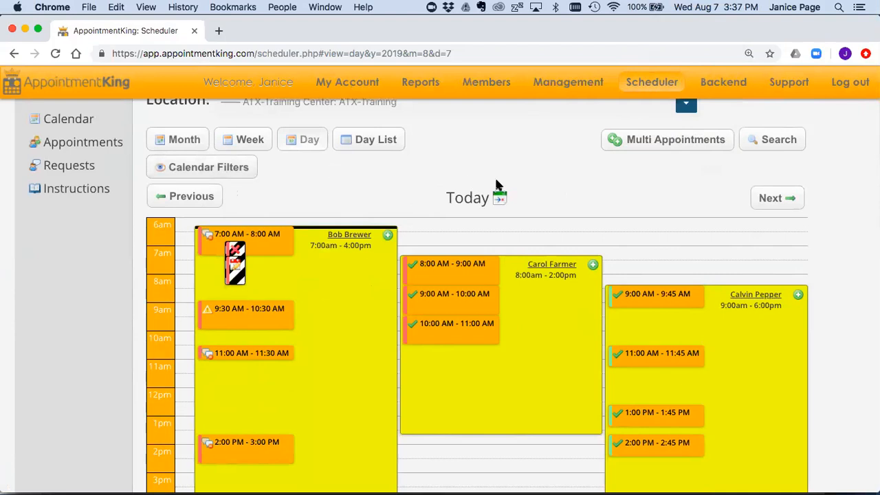
scroll(523, 181, "down", 1)
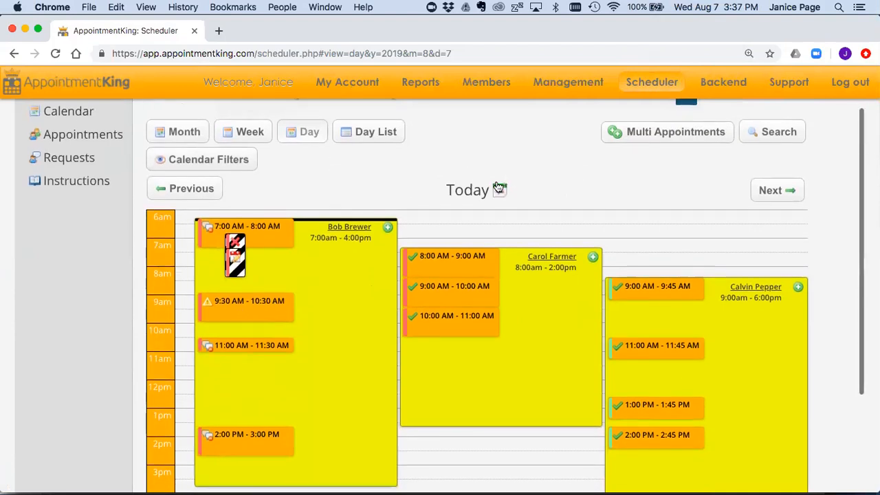
scroll(556, 176, "down", 2)
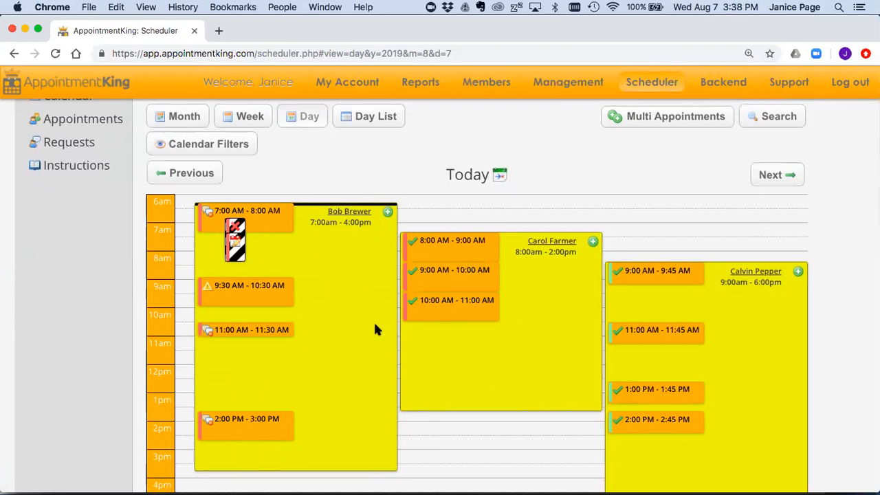
scroll(506, 430, "down", 3)
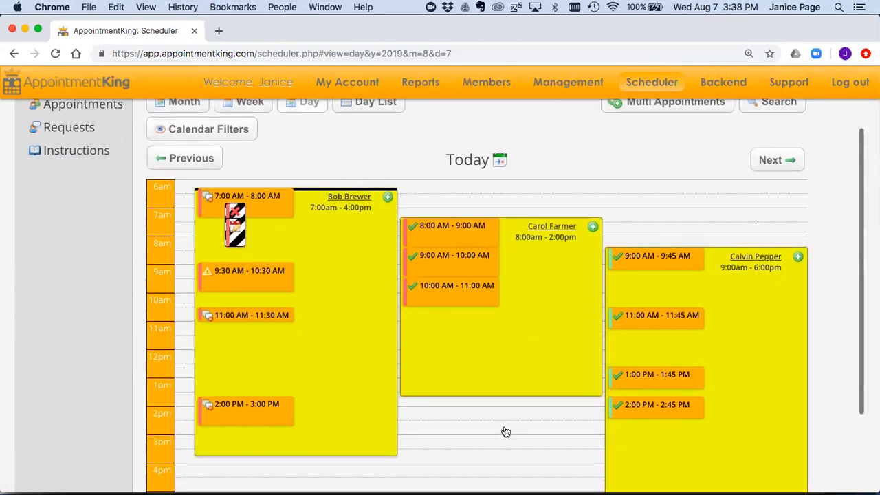
scroll(506, 430, "down", 2)
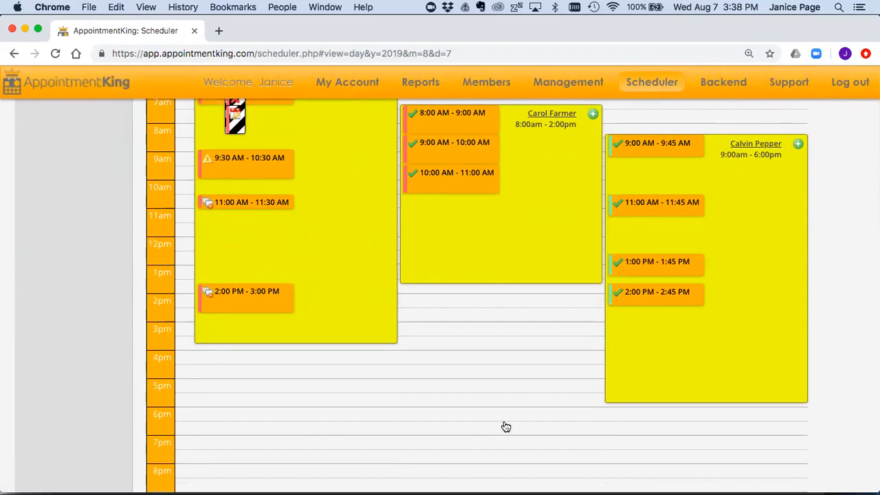
Step: Start a new availability at 4:00 pm for an employee, ending at 8:00 pm
left_click(391, 363)
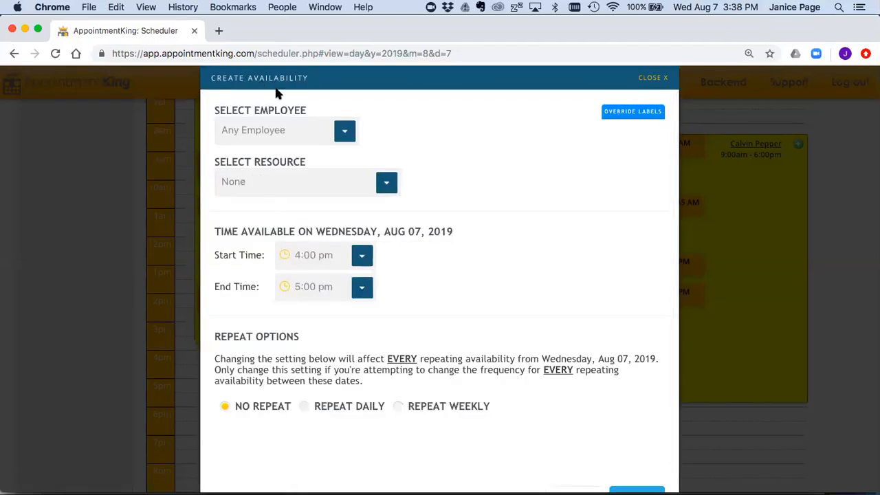
left_click(345, 128)
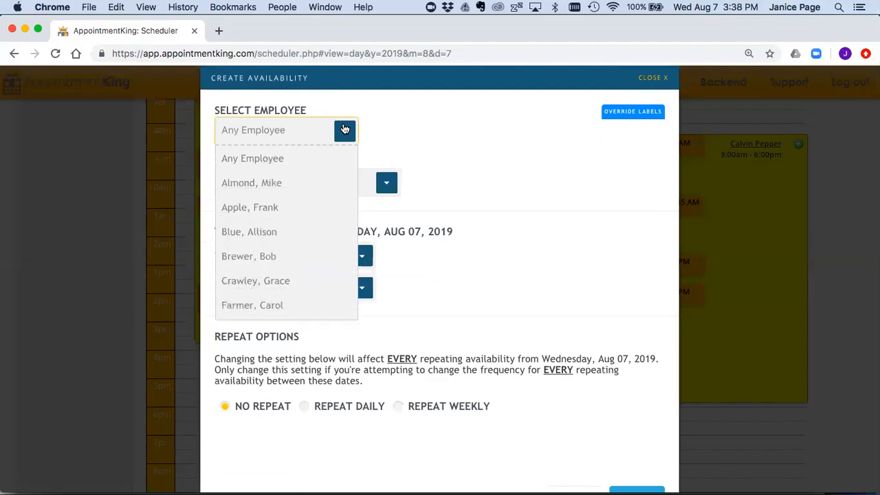
left_click(293, 182)
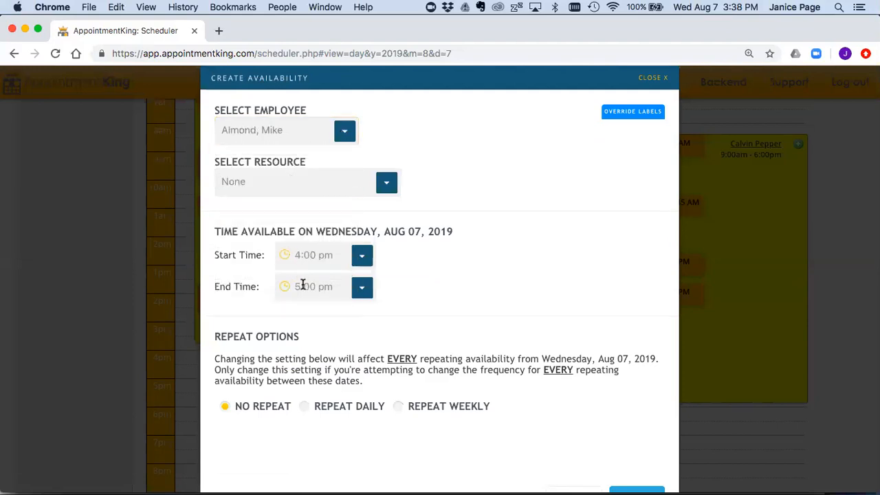
left_click(298, 284)
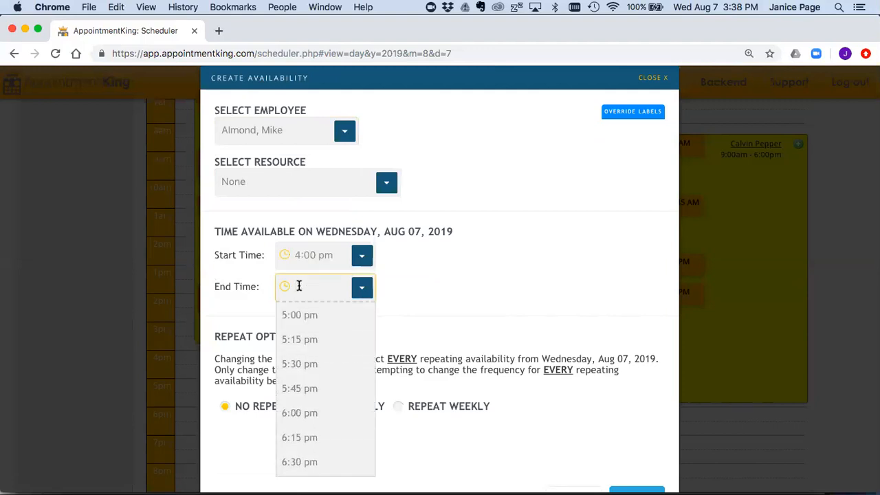
type("8:00")
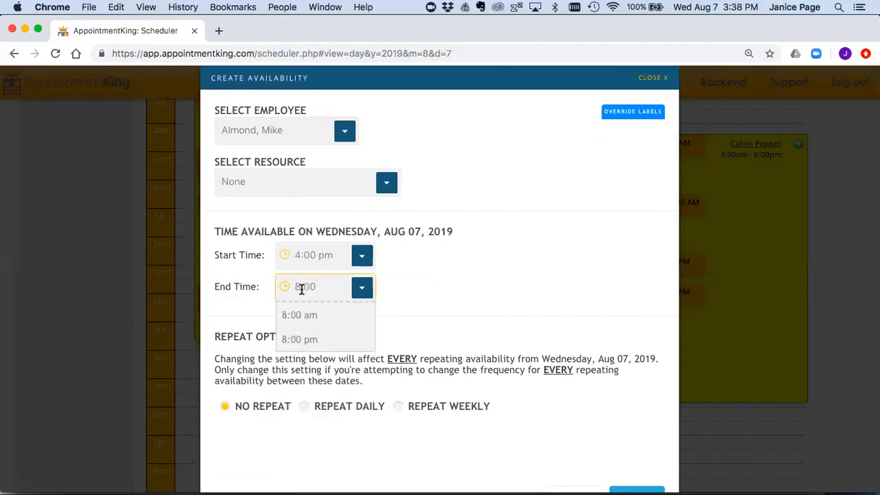
left_click(304, 347)
scroll(367, 332, "down", 1)
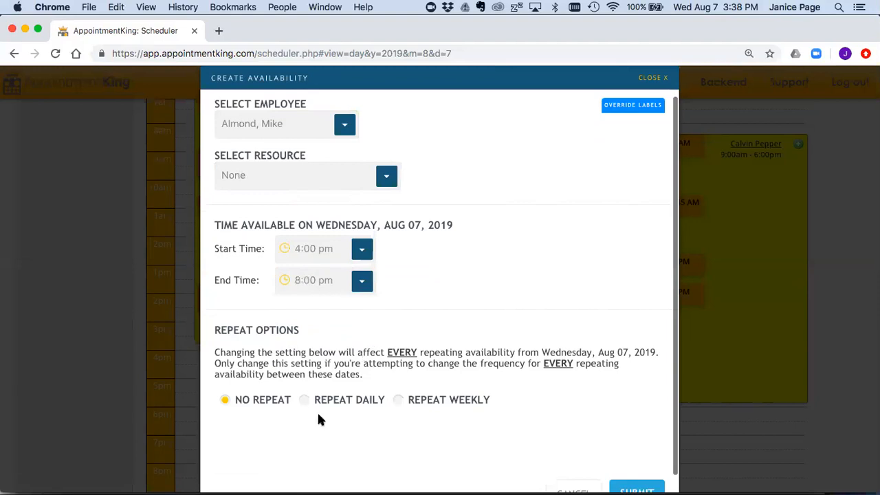
left_click_drag(289, 400, 233, 400)
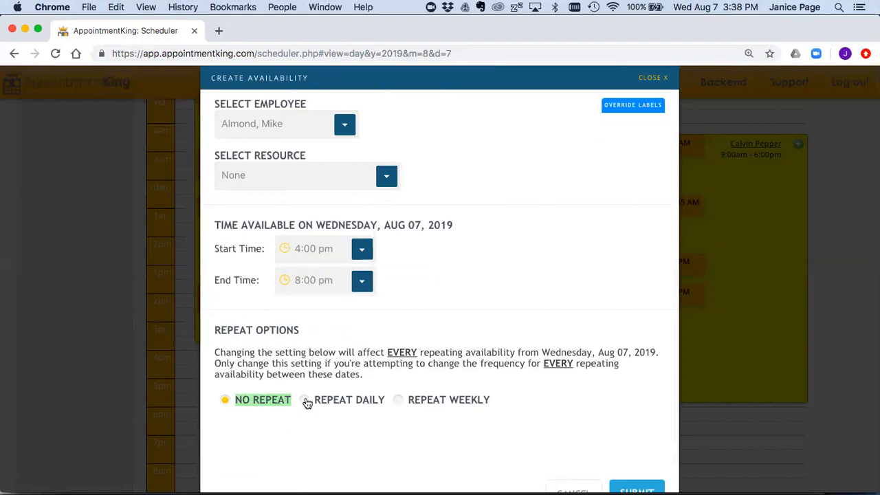
Step: Make the availability repeat weekly until Sep 25, 2019 and submit it
left_click(397, 400)
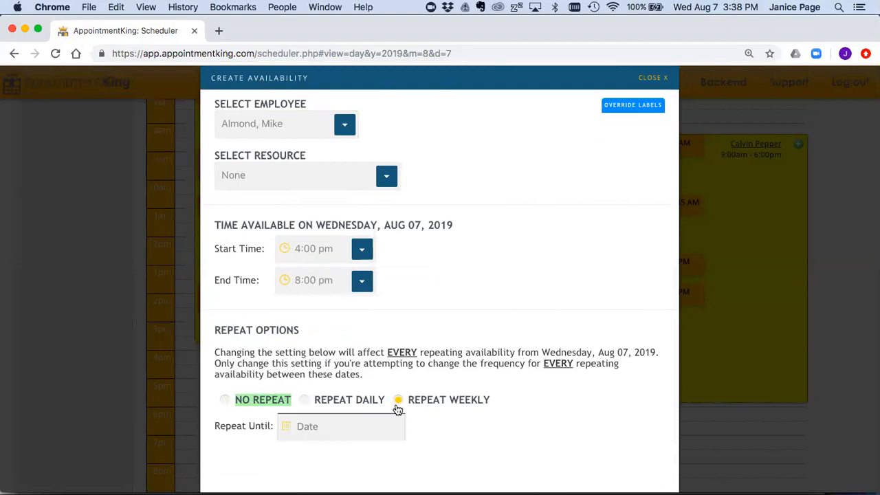
left_click(375, 422)
left_click(385, 395)
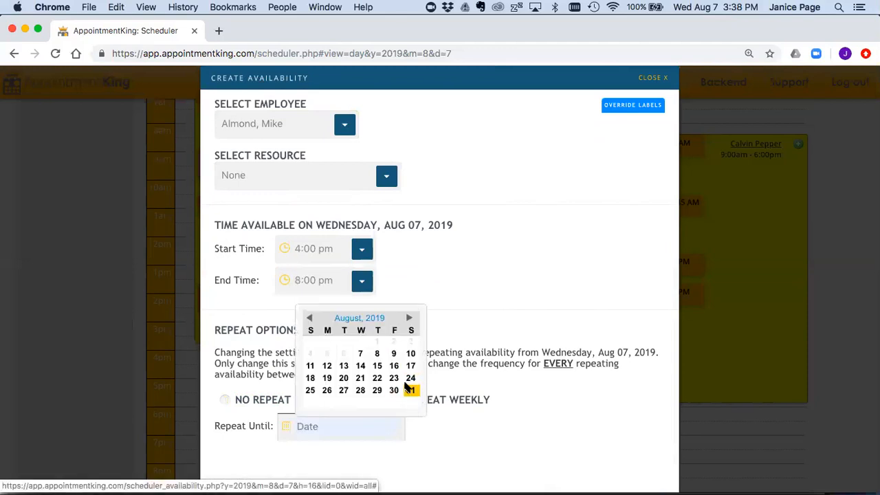
left_click(408, 317)
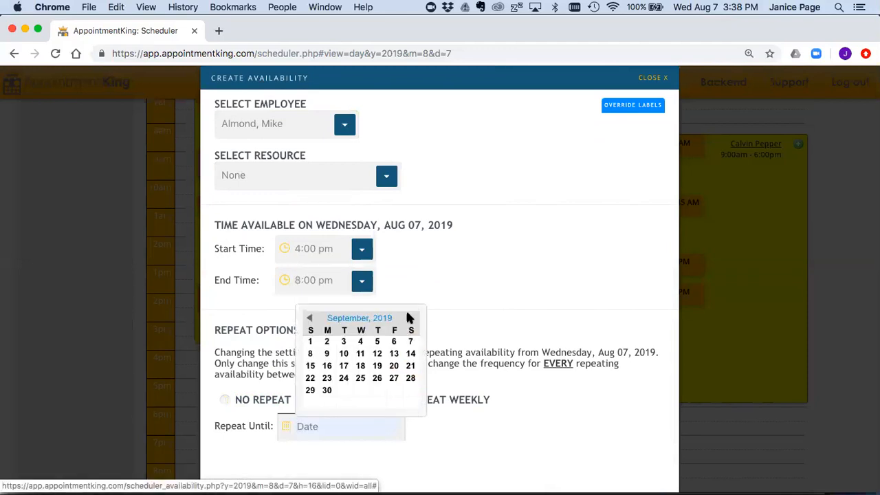
left_click(360, 380)
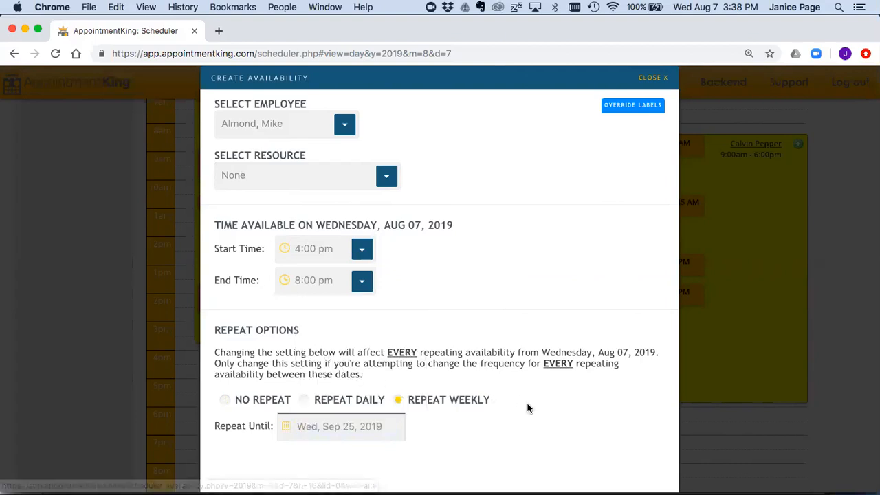
scroll(527, 406, "down", 2)
left_click(646, 473)
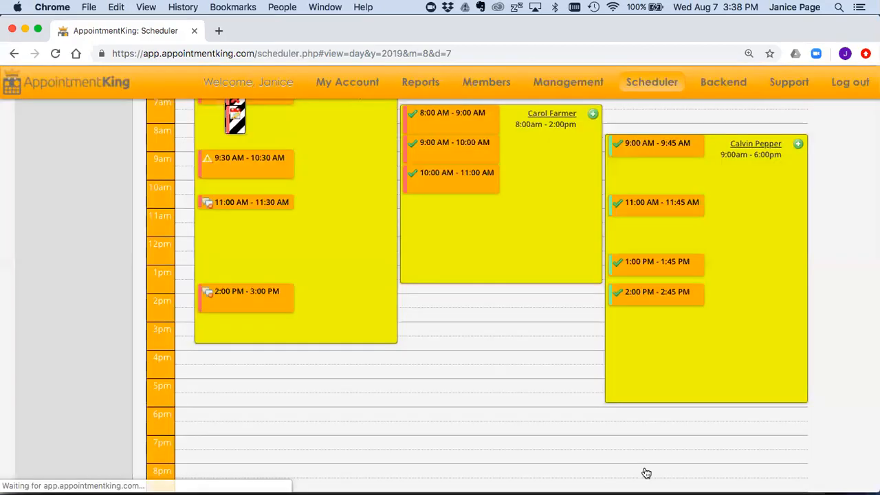
scroll(489, 448, "up", 2)
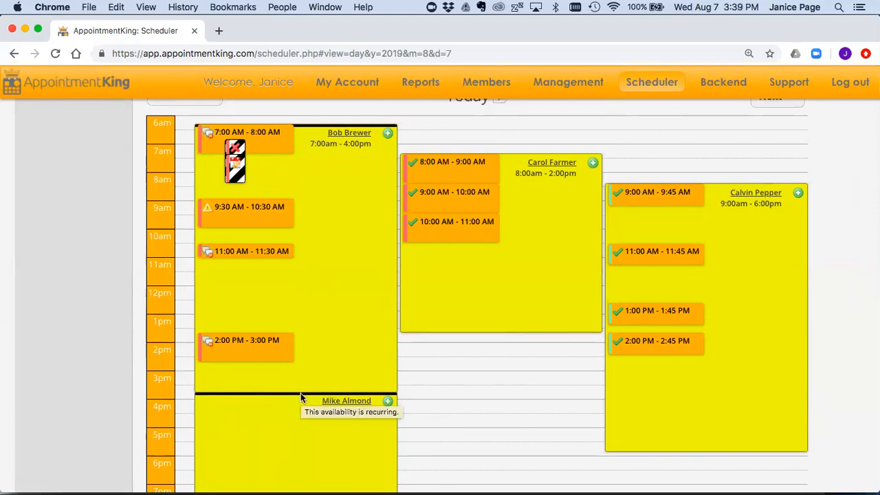
scroll(481, 385, "down", 2)
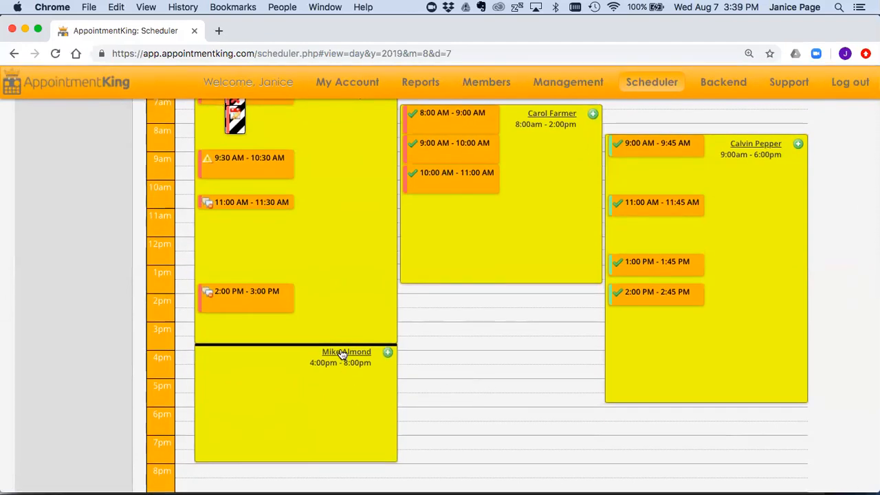
mouse_move(342, 354)
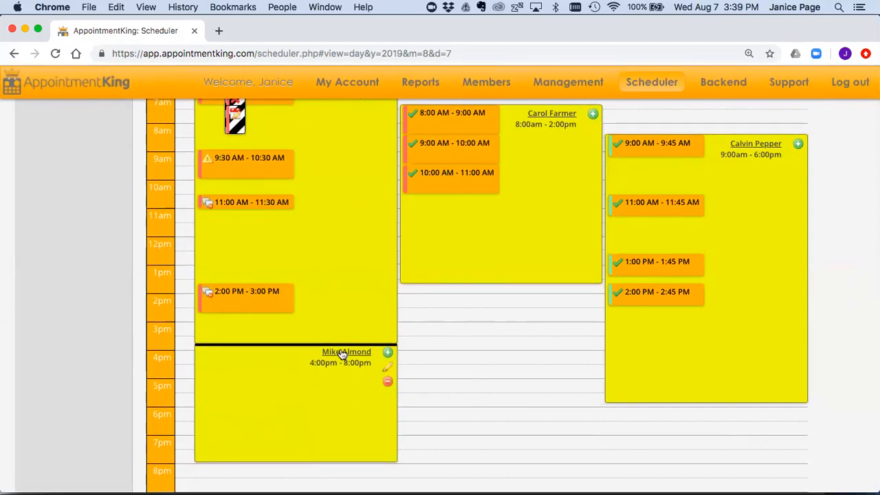
Step: Reassign the evening availability to a different employee with a 7:00 pm end time
left_click(388, 370)
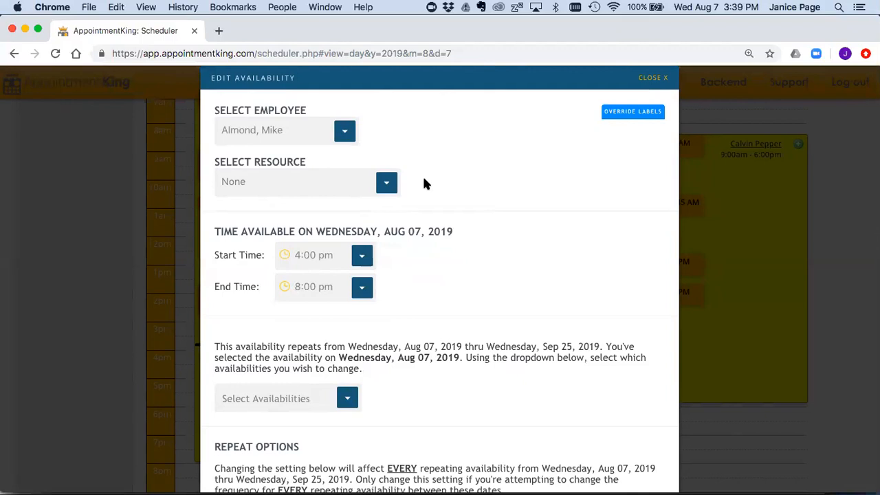
left_click(344, 133)
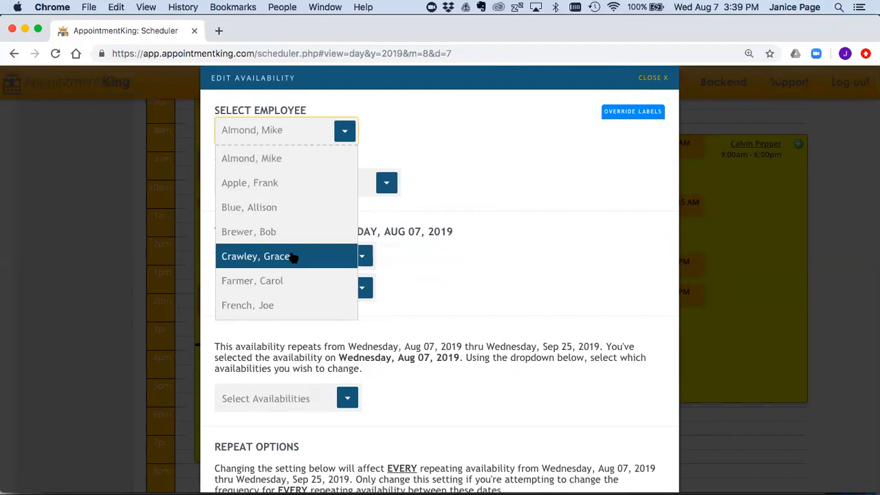
left_click(293, 257)
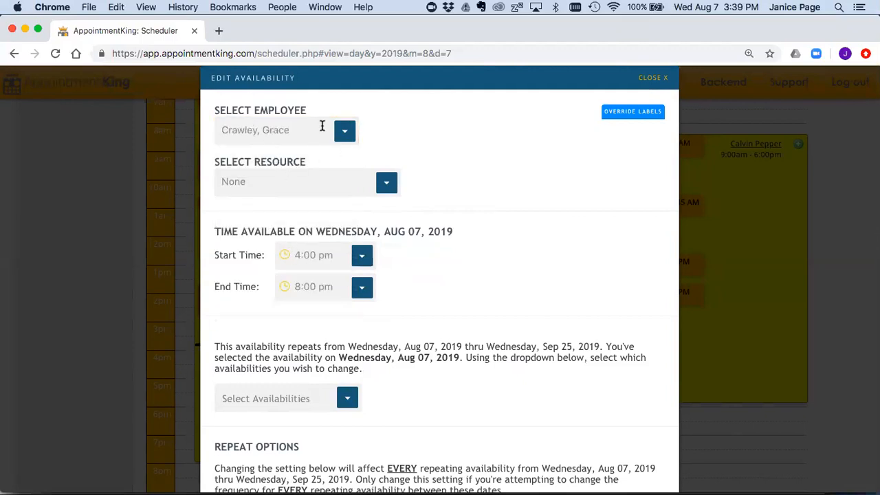
left_click(298, 286)
type("7:00")
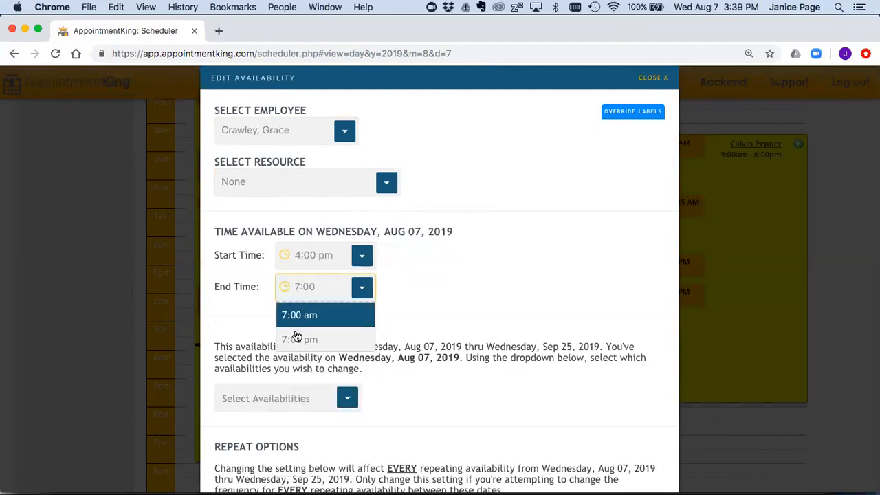
left_click(297, 339)
Step: Review the Aug 07 to Sep 25, 2019 repeat range and open Select Availabilities
scroll(404, 361, "down", 2)
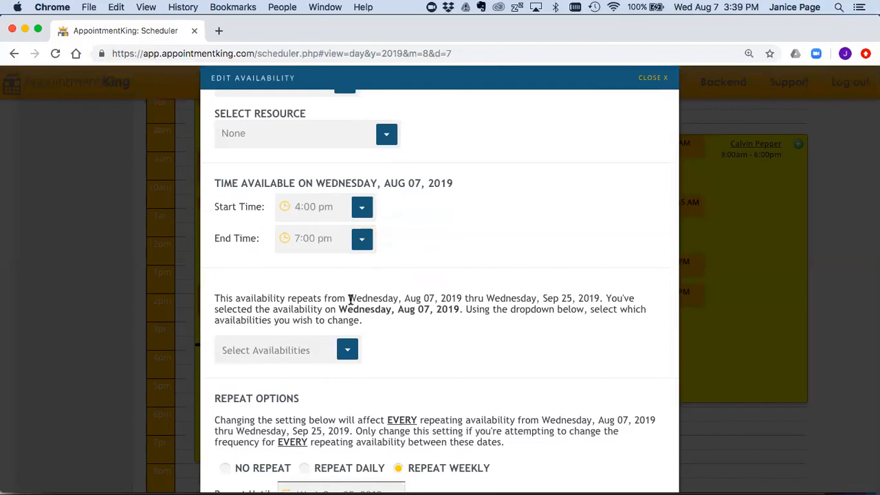
left_click_drag(348, 299, 454, 300)
left_click_drag(543, 298, 603, 300)
scroll(383, 334, "down", 3)
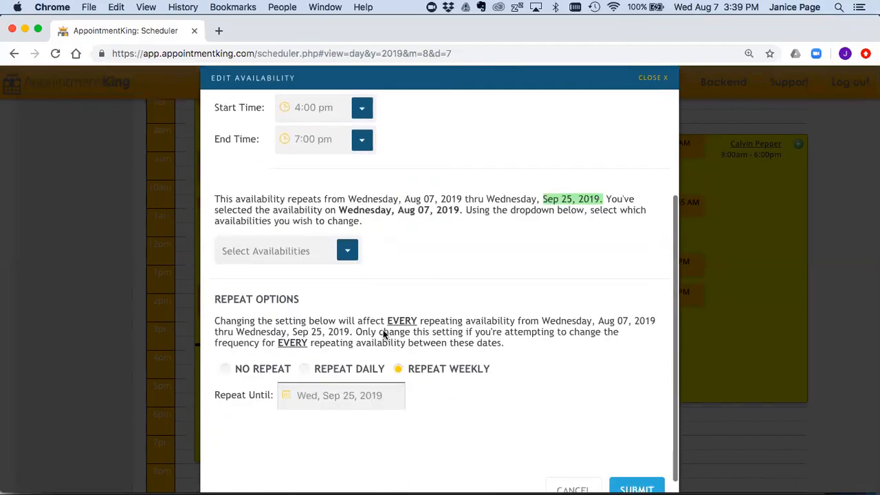
left_click(345, 233)
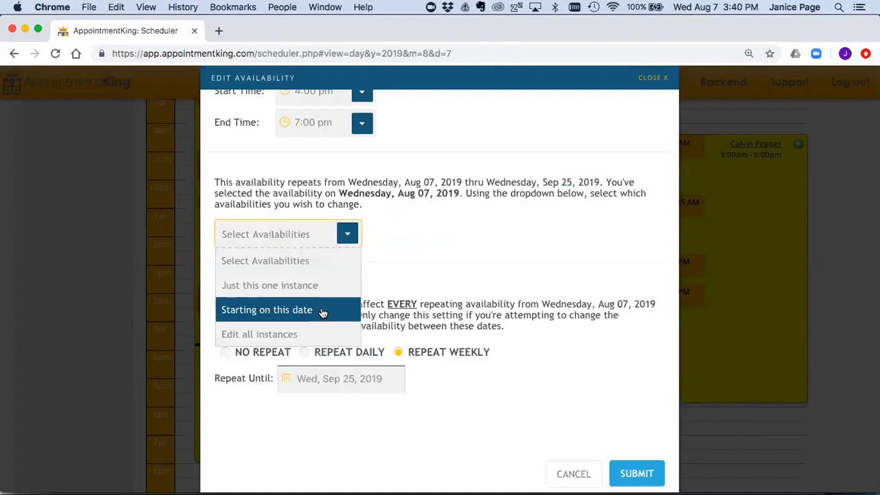
Step: Save the 4:00–7:00 pm availability change for 'Starting on this date'
scroll(387, 294, "up", 1)
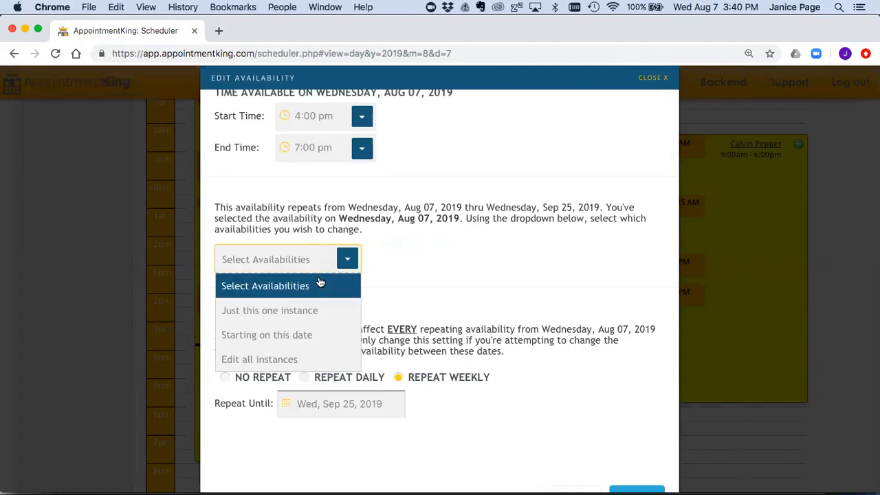
left_click(297, 335)
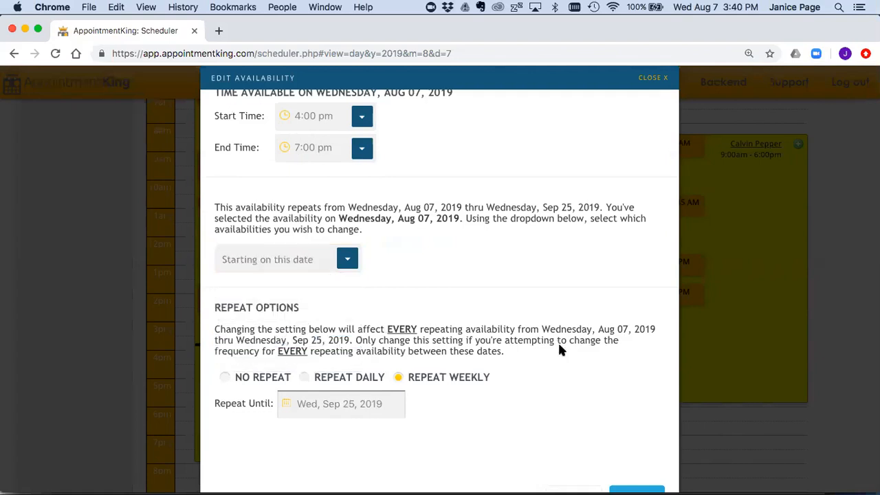
scroll(558, 341, "down", 1)
left_click(638, 471)
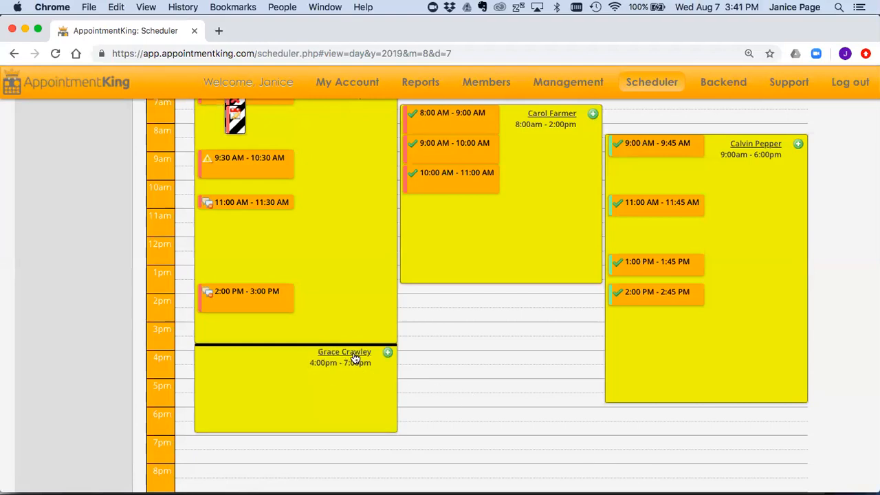
Step: Delete all instances of the 4:00–7:00 pm evening availability block
mouse_move(354, 354)
left_click(388, 382)
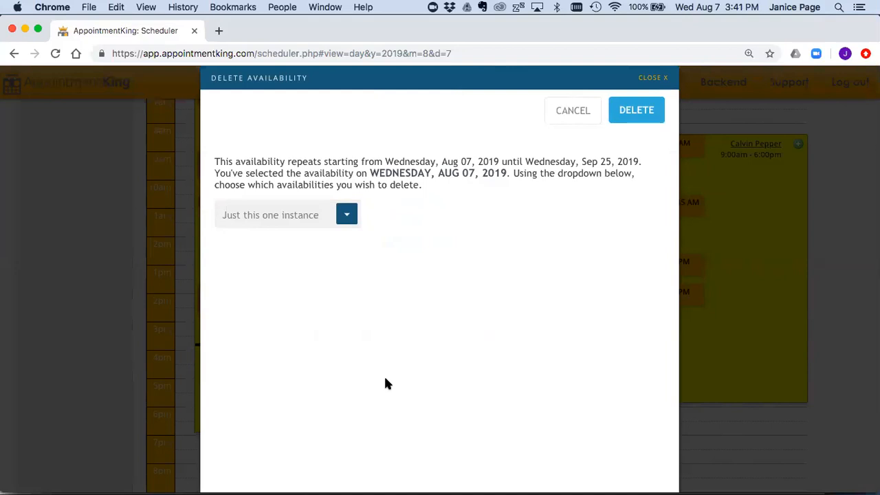
left_click(347, 215)
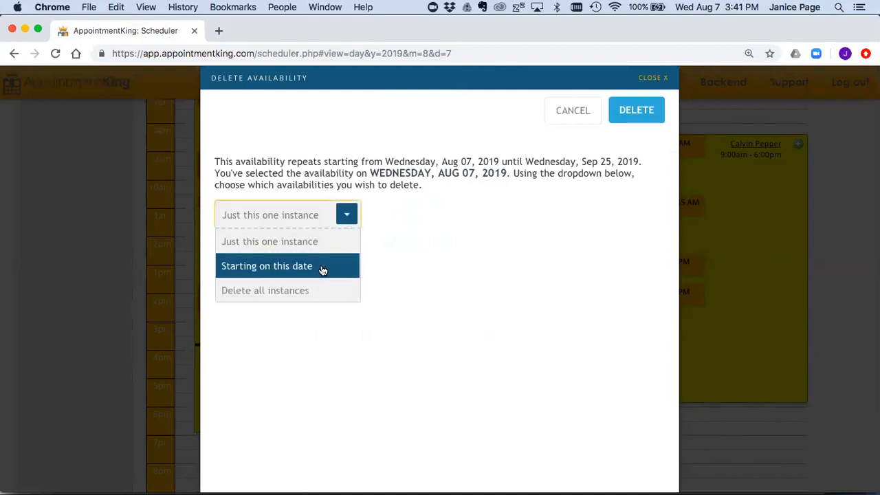
left_click(320, 295)
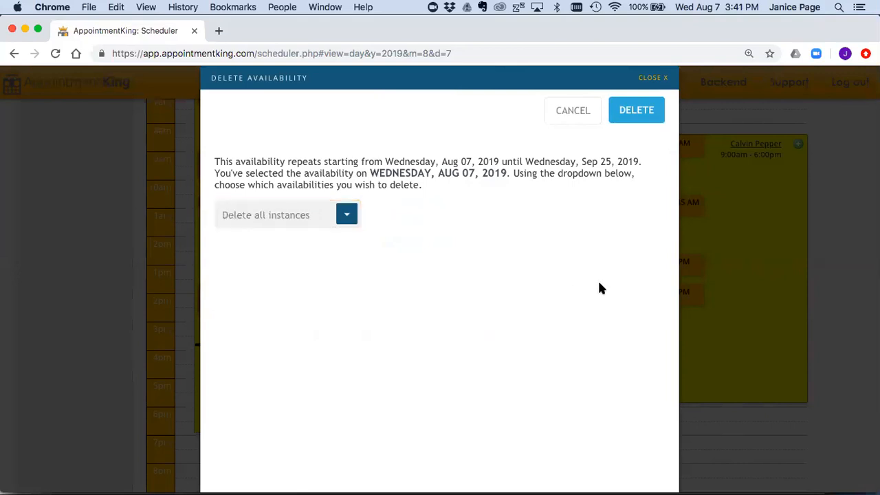
left_click(636, 111)
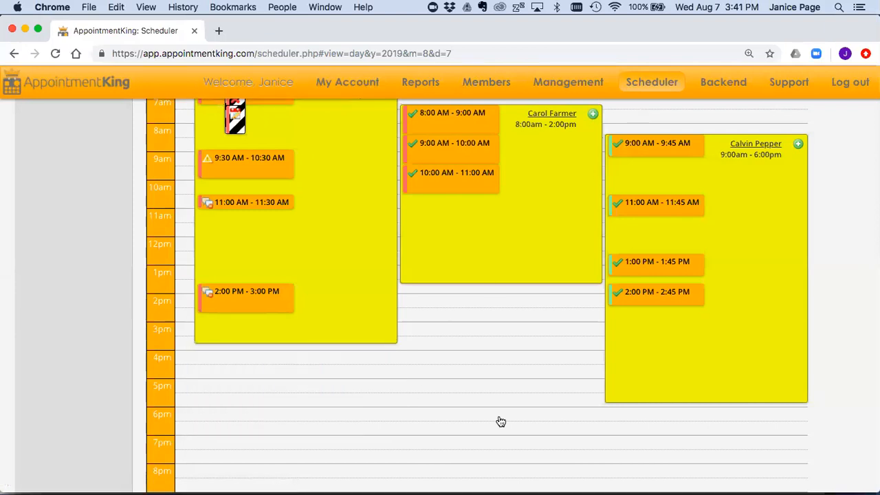
scroll(500, 421, "up", 3)
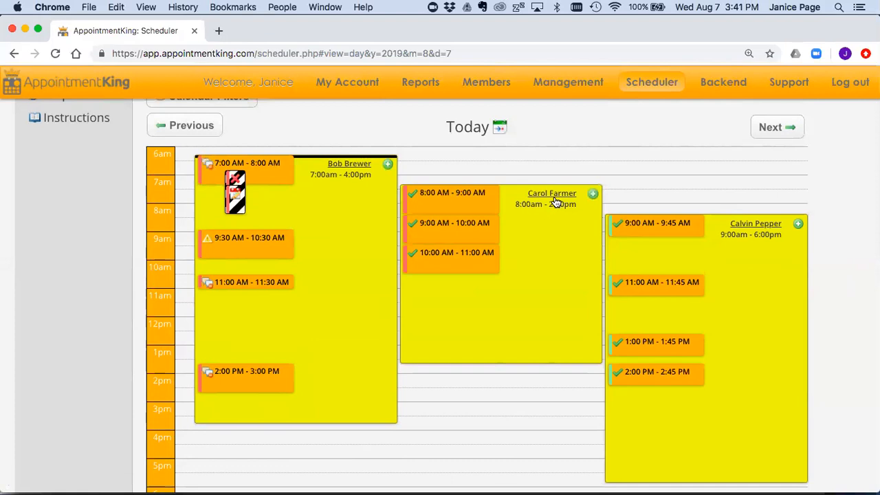
left_click(592, 196)
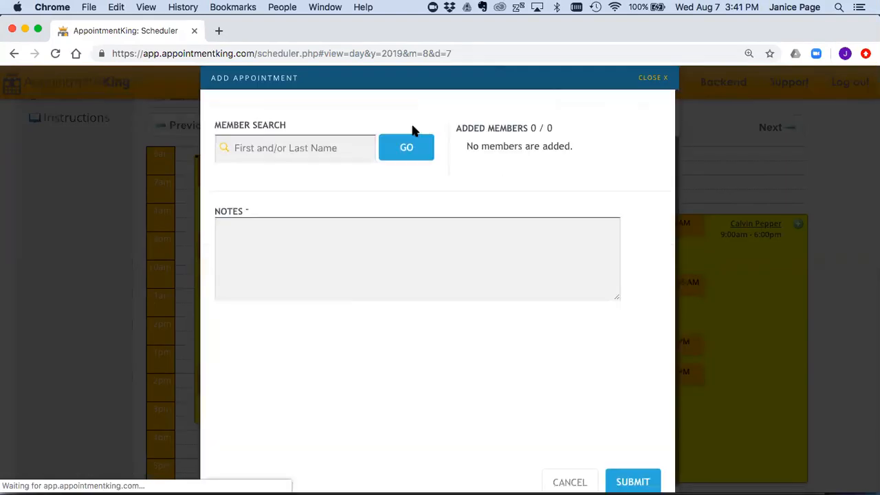
left_click(420, 130)
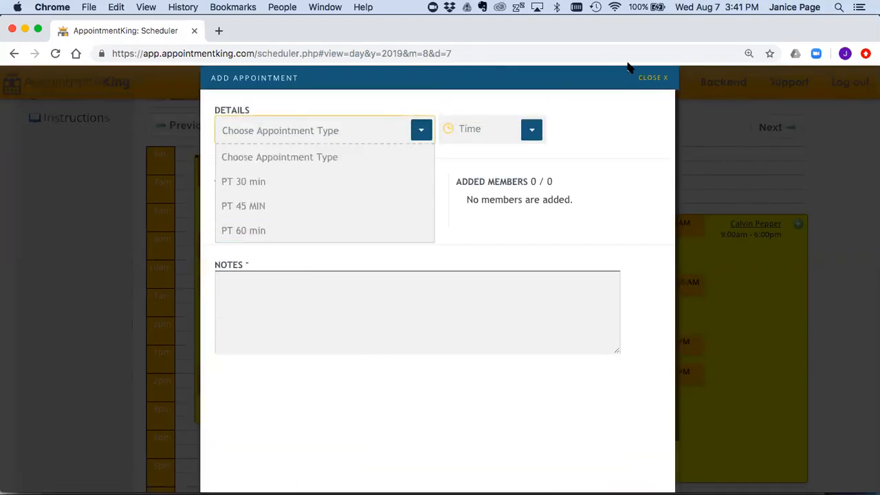
left_click(646, 78)
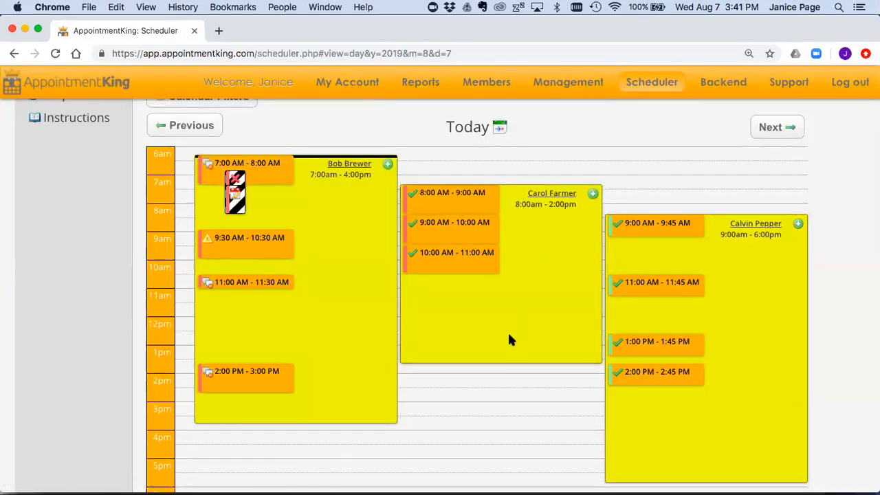
scroll(499, 380, "down", 3)
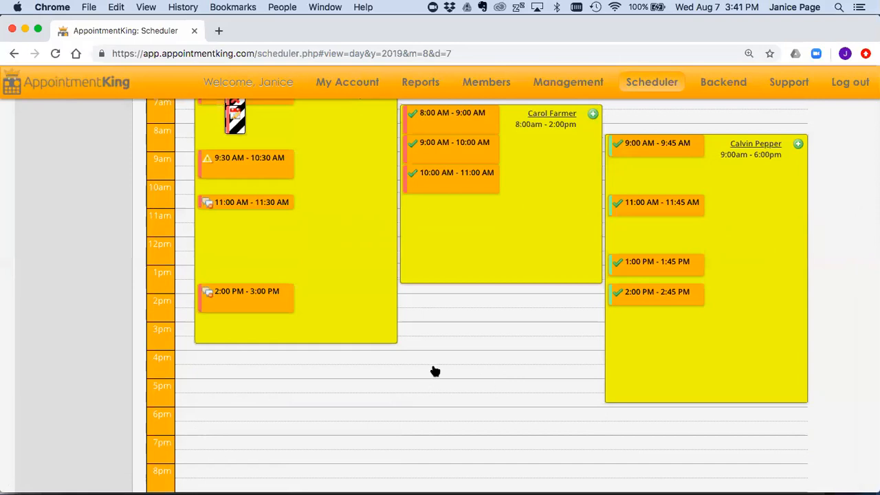
Step: Create a new availability in the 4:30 pm slot and assign it to the trainer
left_click(432, 364)
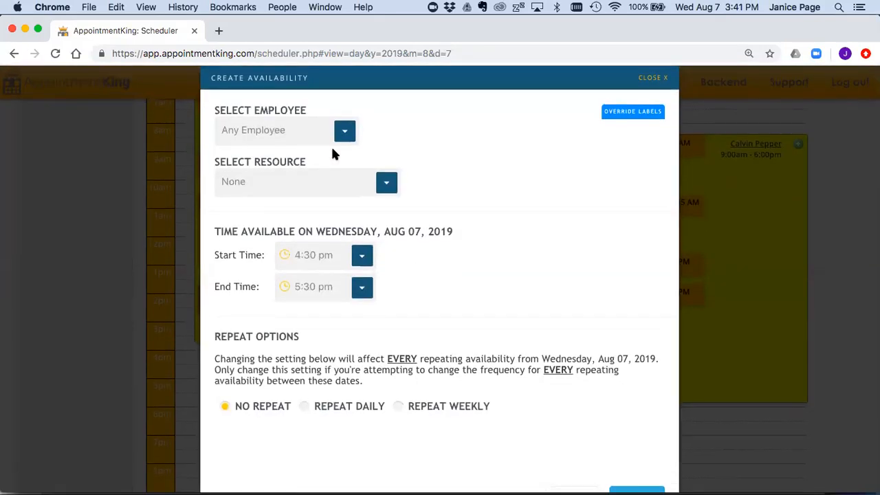
left_click(296, 131)
type("carol")
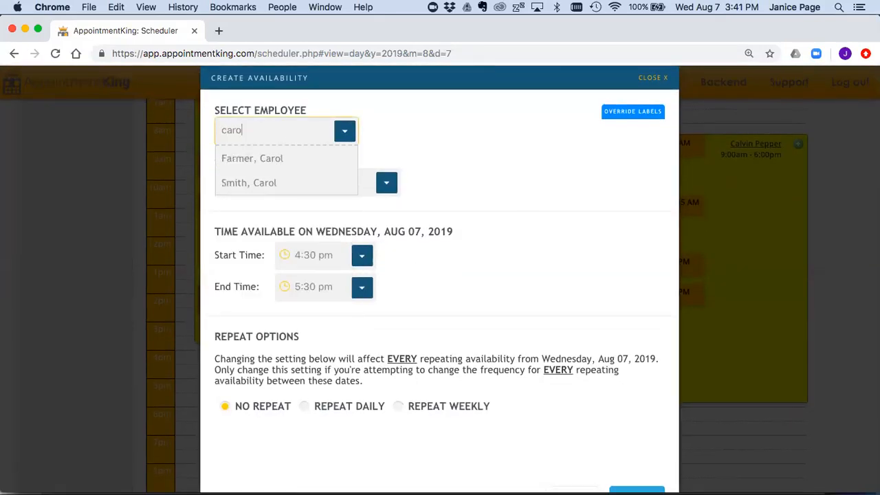
left_click(288, 158)
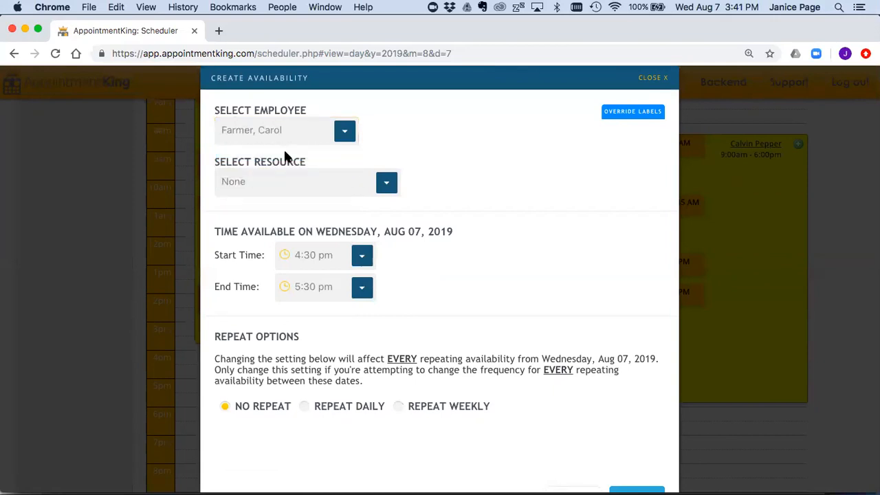
Step: Remove the Personal Training 30, 45 and 60 min labels and activate Fitness Orientation
left_click(633, 114)
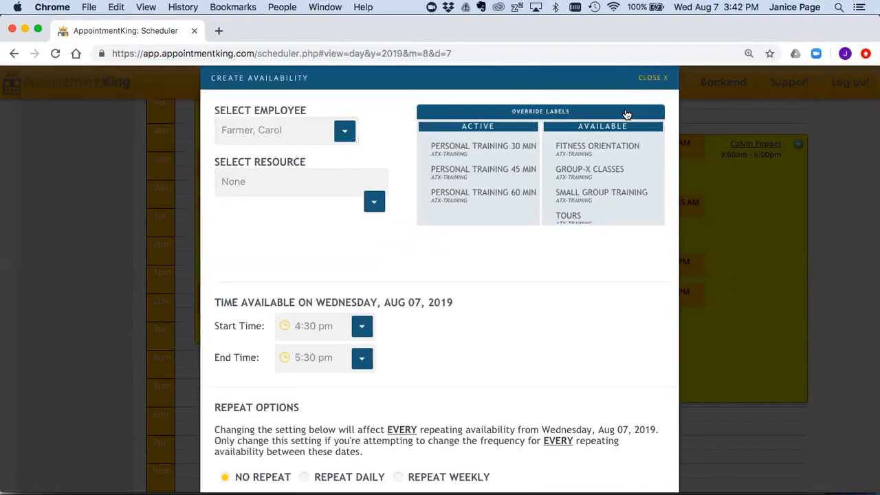
mouse_move(529, 126)
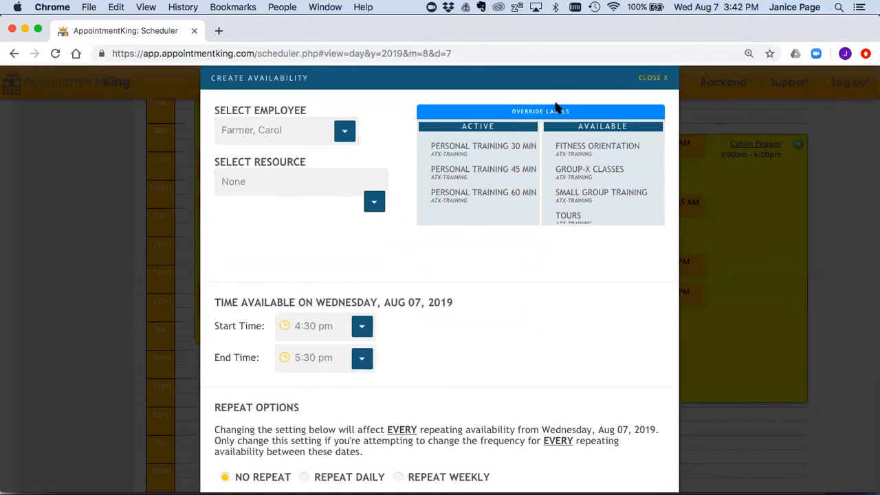
mouse_move(475, 143)
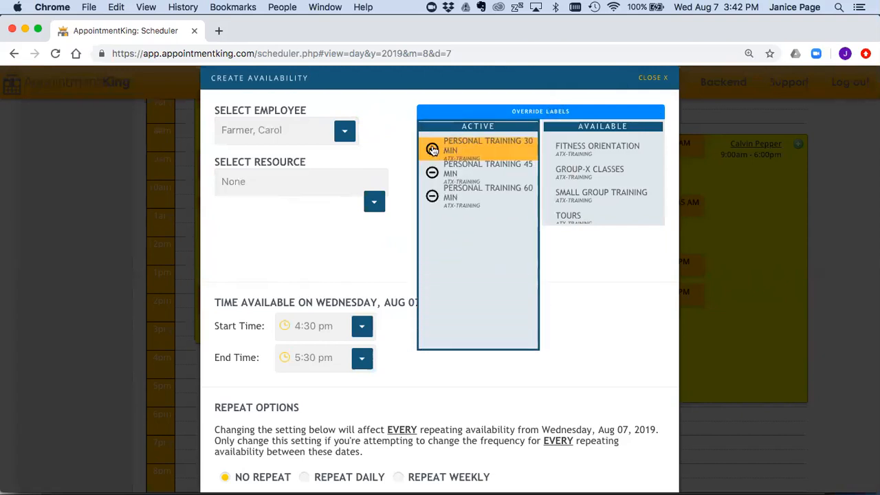
left_click(432, 149)
left_click(432, 149)
left_click(433, 150)
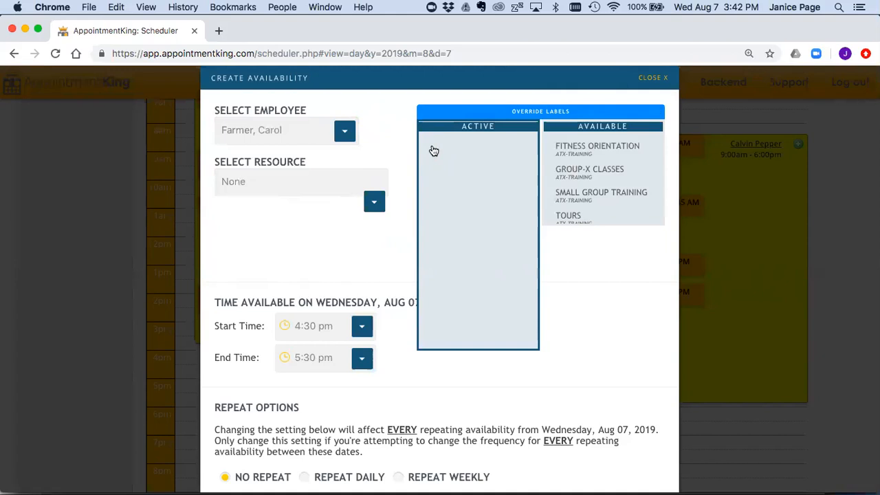
left_click(557, 149)
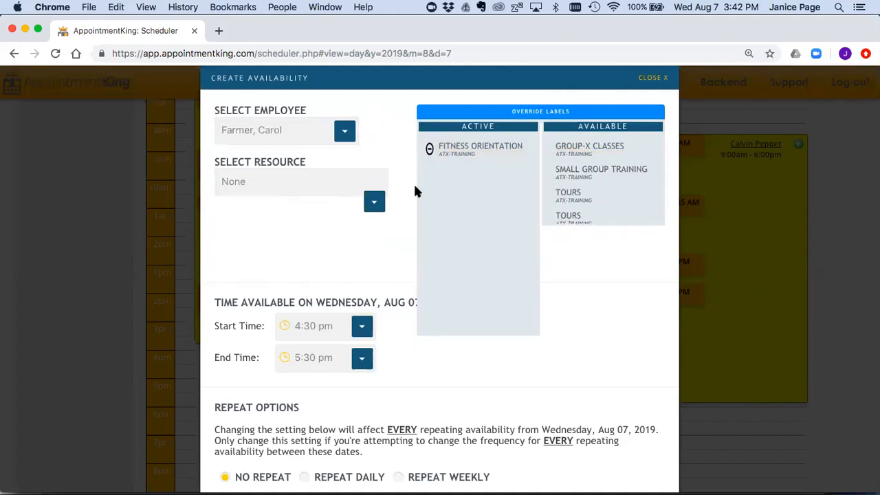
Step: Set the availability to 5:00 pm–9:00 pm and submit it
left_click(320, 325)
type("5:00")
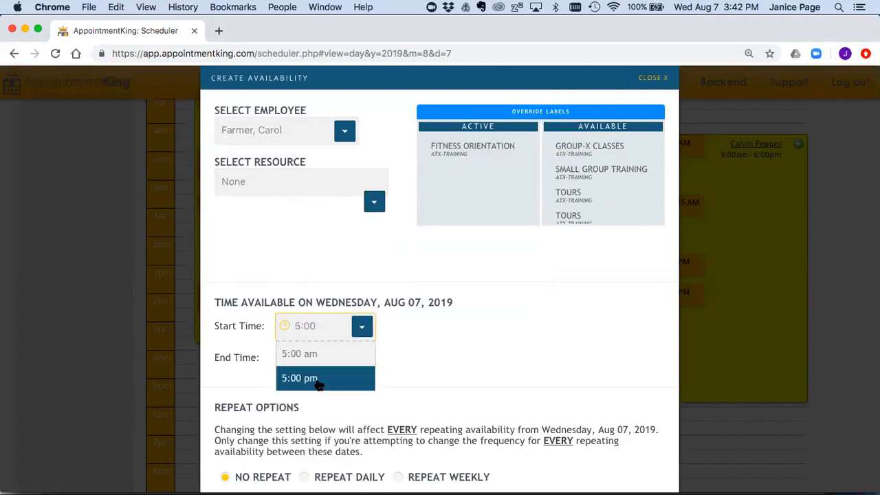
left_click(318, 385)
left_click(308, 360)
type("9")
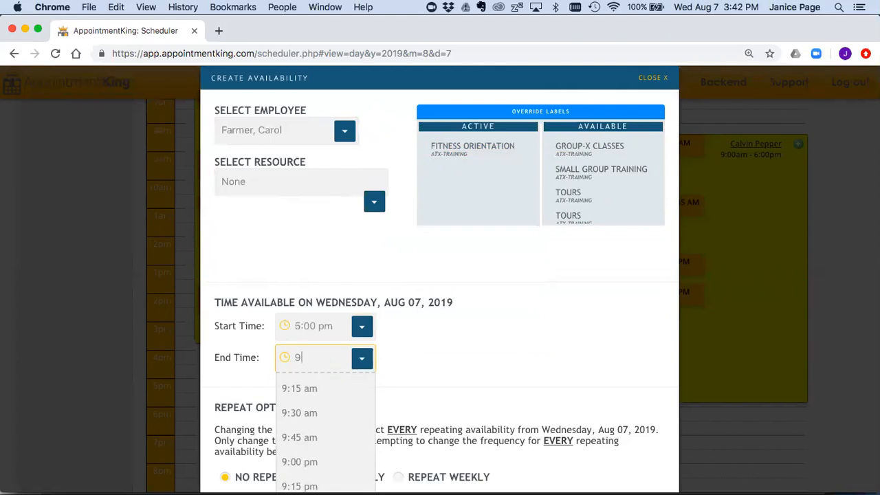
type(":00")
key("Down")
key("Down")
key("Return")
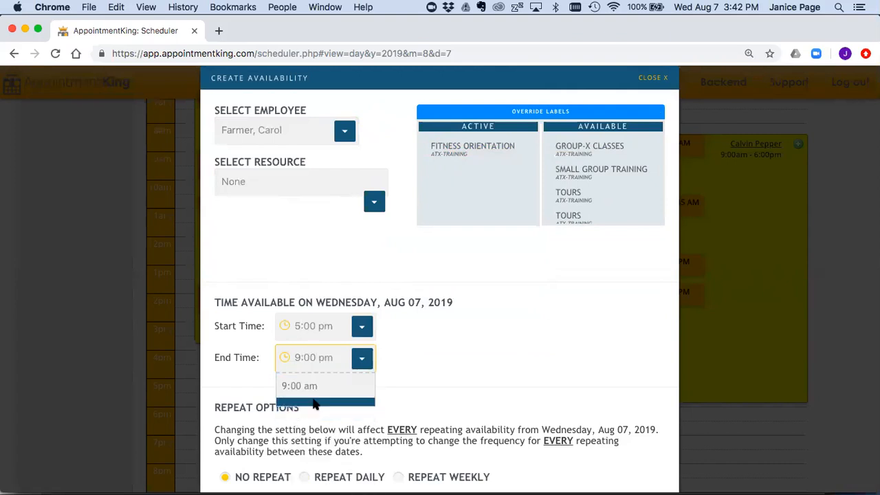
scroll(506, 310, "down", 2)
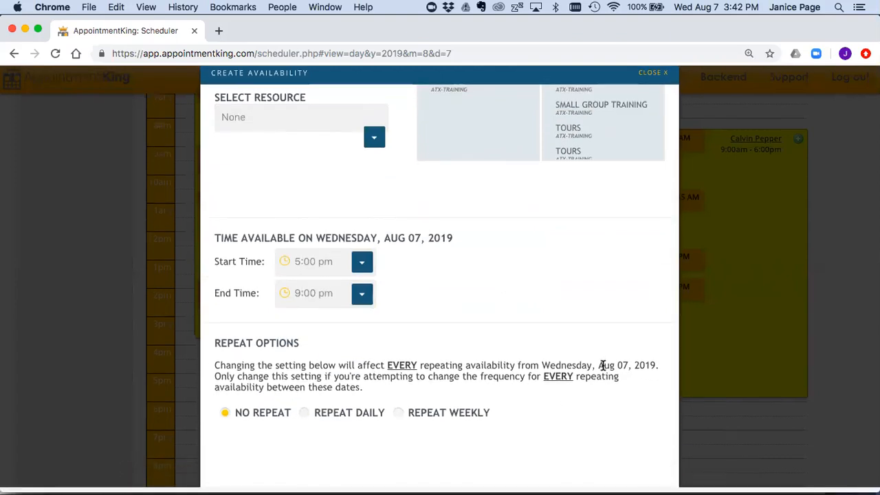
key("super+minus")
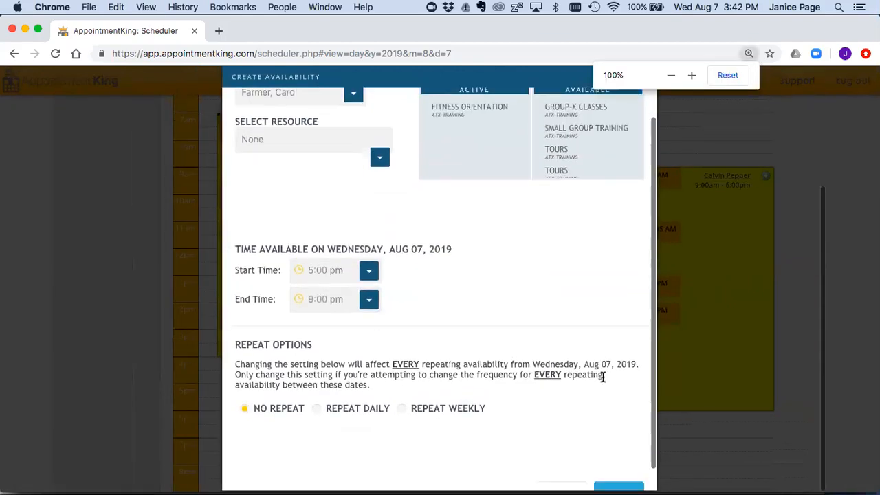
left_click(617, 482)
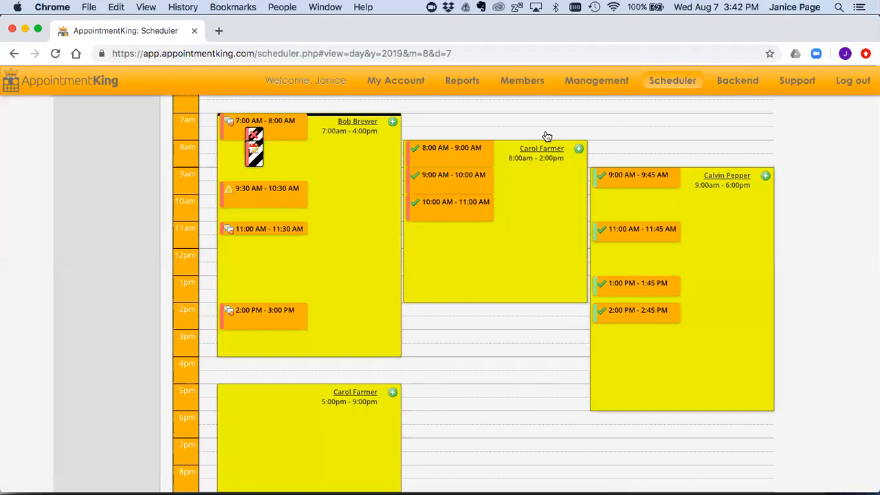
left_click(579, 150)
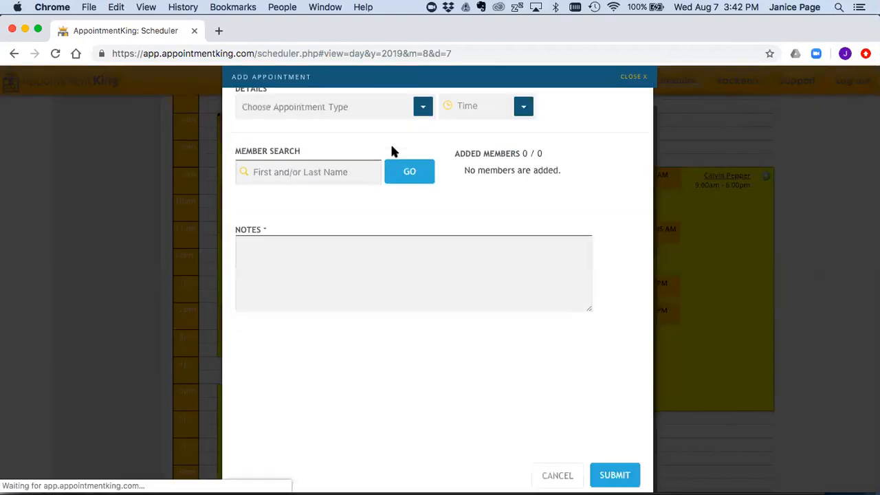
left_click(426, 123)
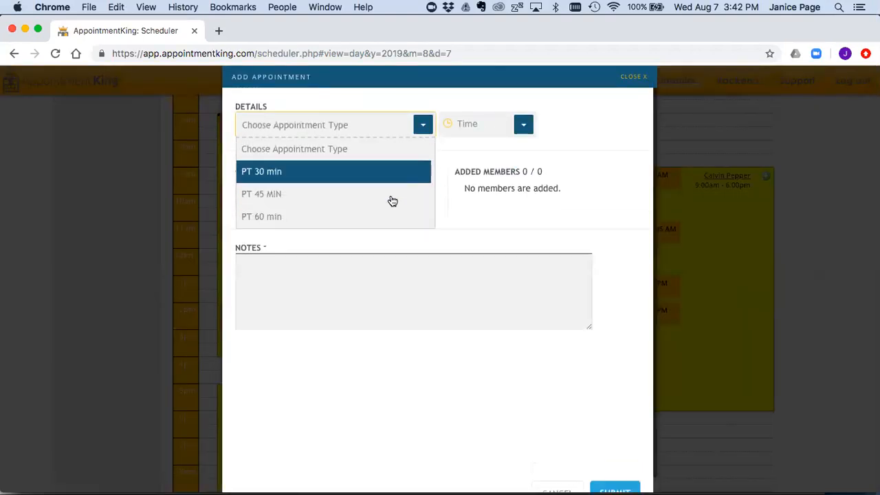
left_click(630, 78)
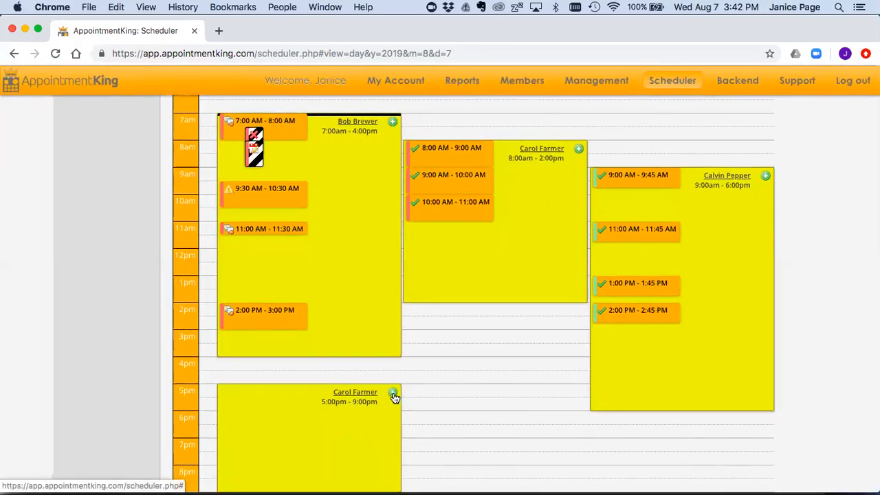
left_click(392, 391)
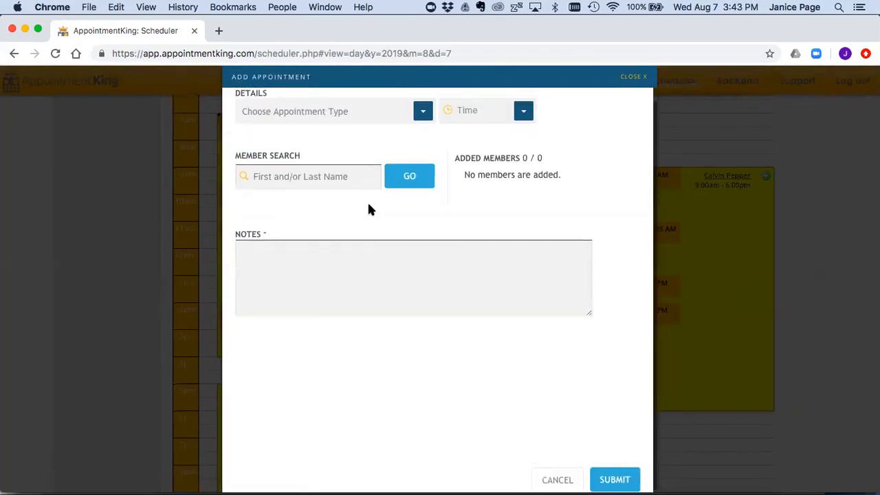
left_click(423, 126)
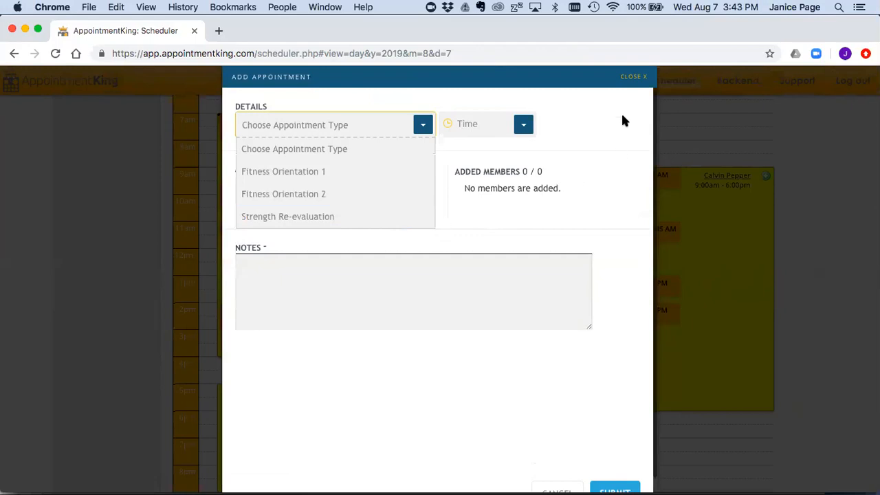
left_click(627, 77)
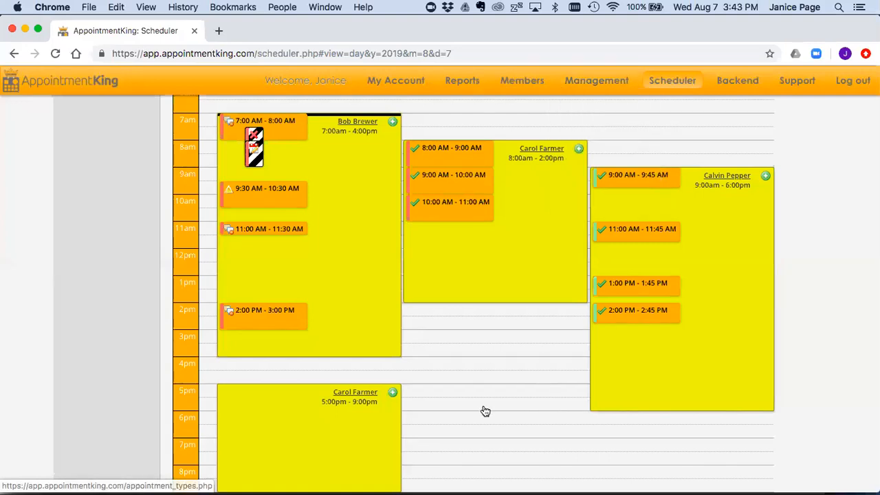
scroll(485, 411, "up", 5)
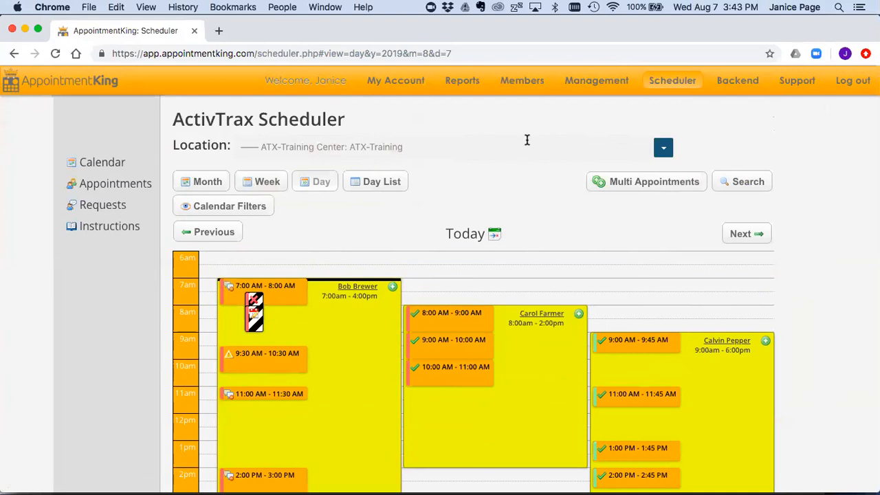
key("super+equal")
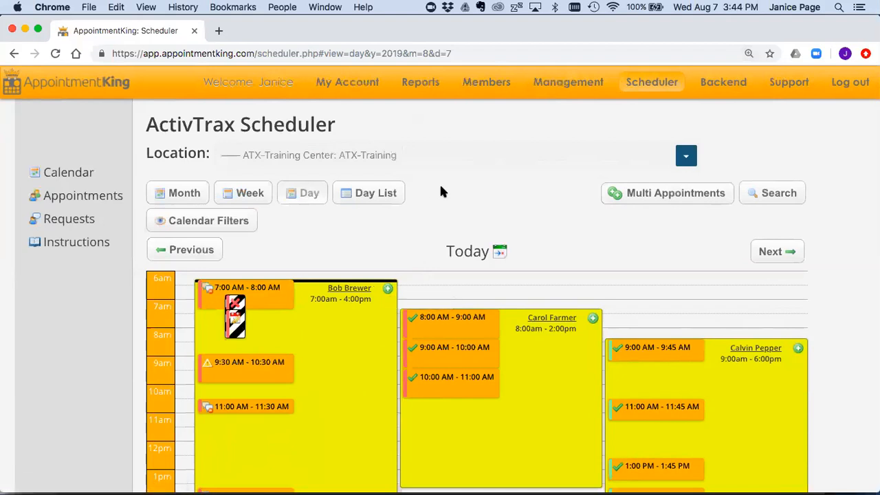
mouse_move(486, 83)
scroll(554, 292, "down", 3)
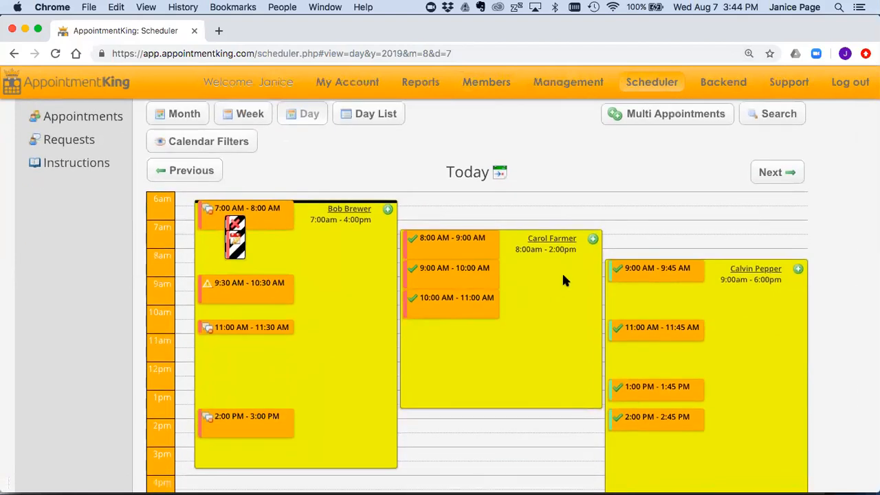
scroll(562, 279, "up", 3)
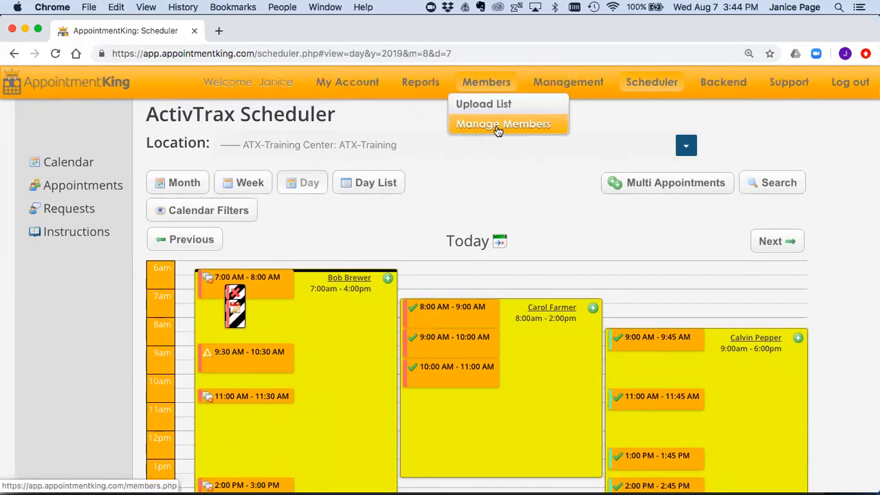
scroll(569, 206, "down", 2)
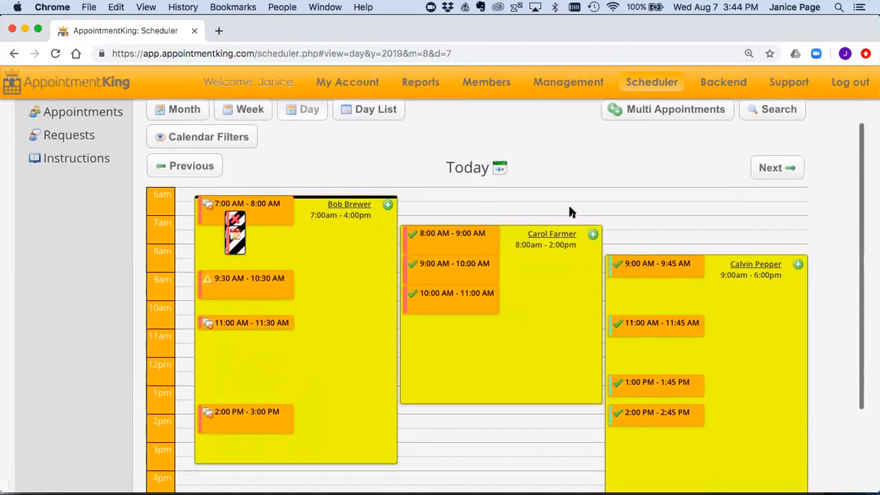
scroll(569, 210, "up", 3)
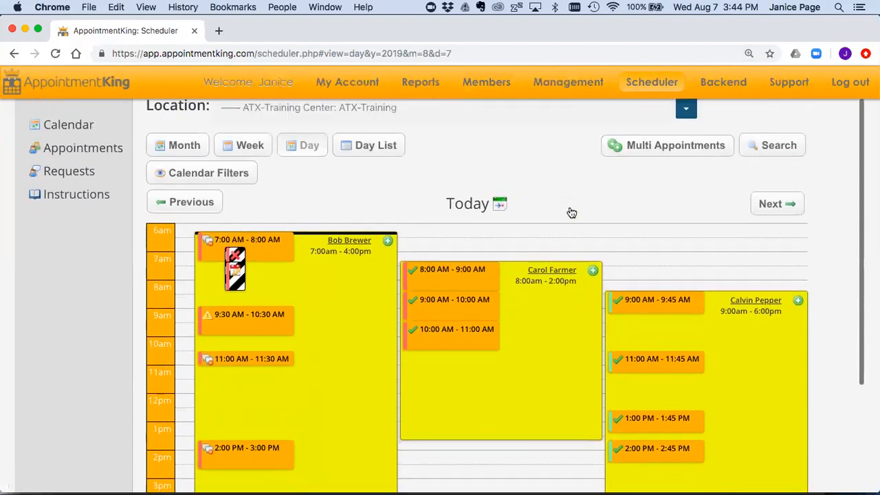
Step: Set the calendar filter Display option to Appointment Types
left_click(244, 174)
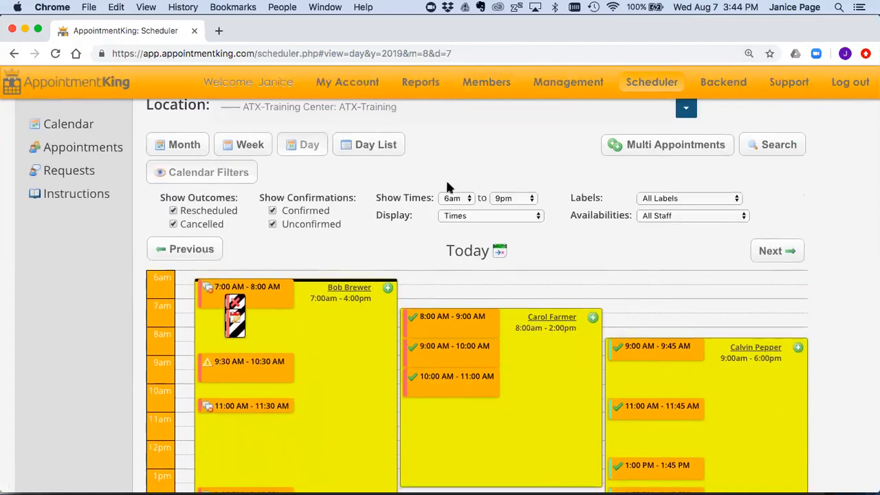
scroll(446, 186, "down", 2)
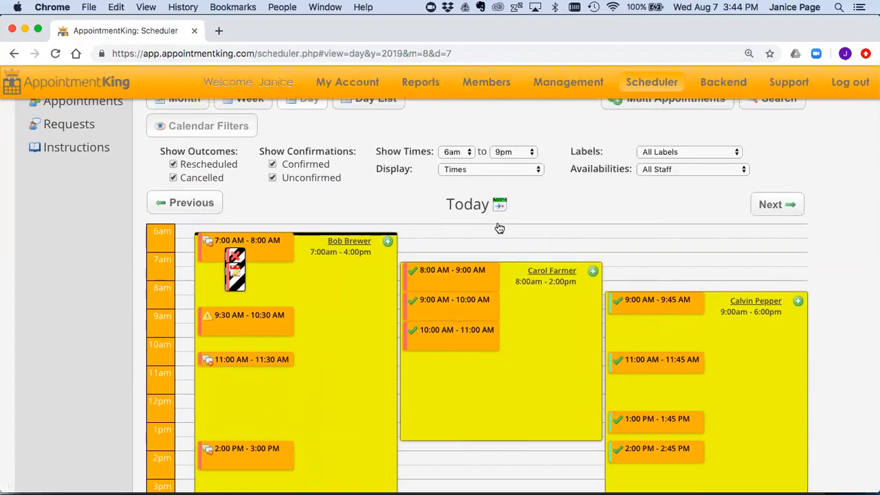
left_click(493, 170)
left_click(510, 190)
key("Down")
scroll(589, 220, "down", 2)
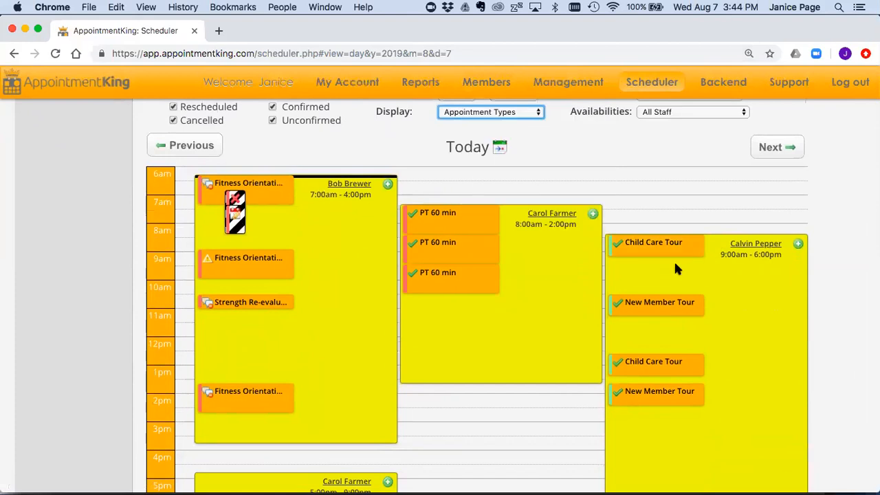
Step: Check the Child Care Tour and New Member Tour bookings, then collapse Calendar Filters
mouse_move(671, 251)
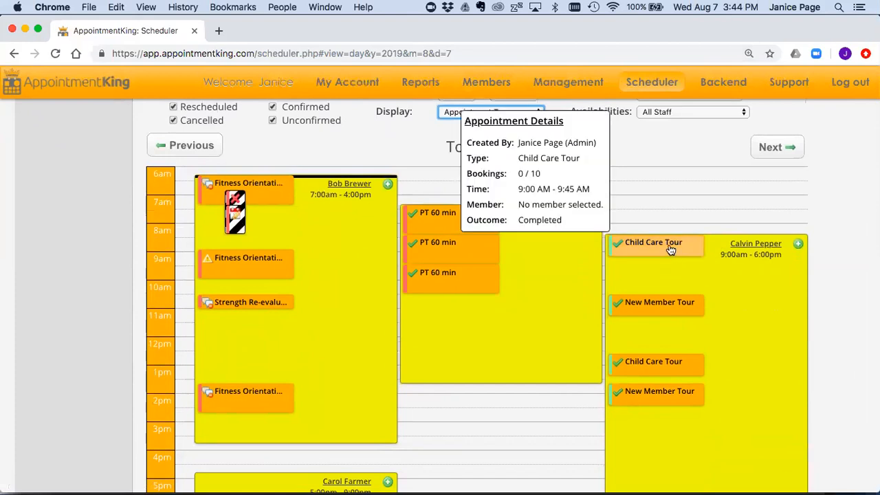
mouse_move(668, 305)
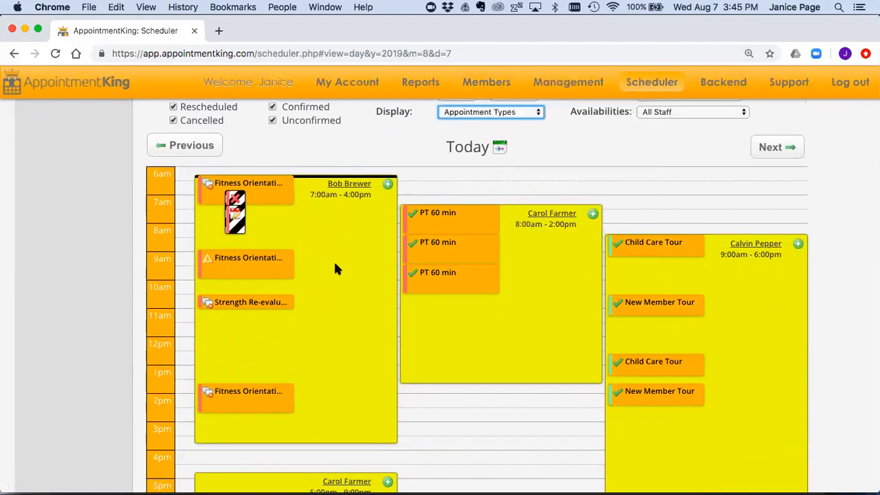
mouse_move(497, 233)
scroll(527, 296, "up", 3)
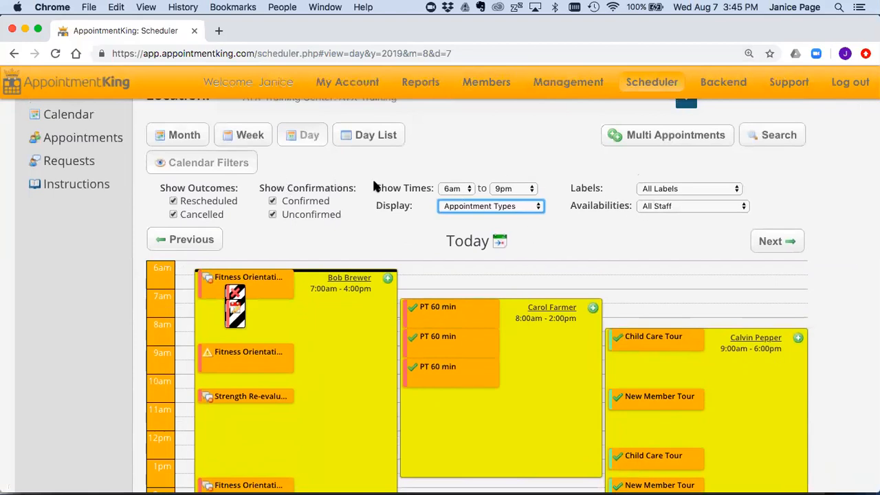
left_click(224, 163)
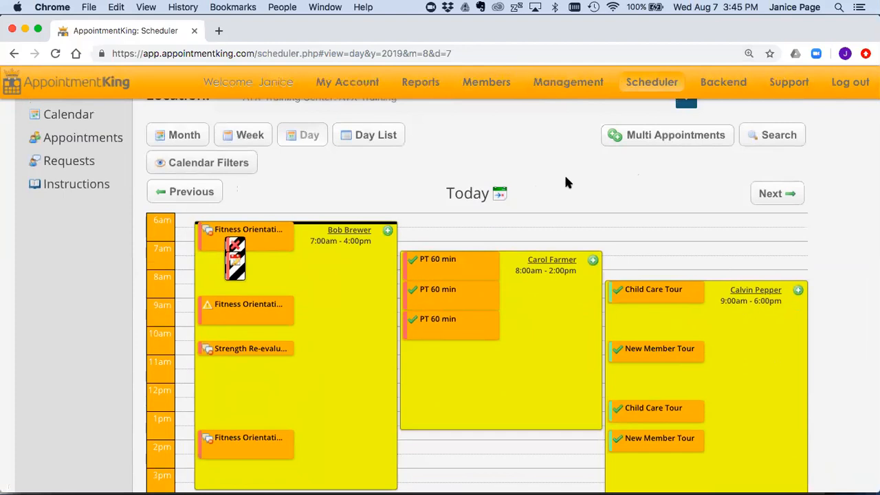
scroll(559, 182, "down", 1)
scroll(558, 181, "down", 1)
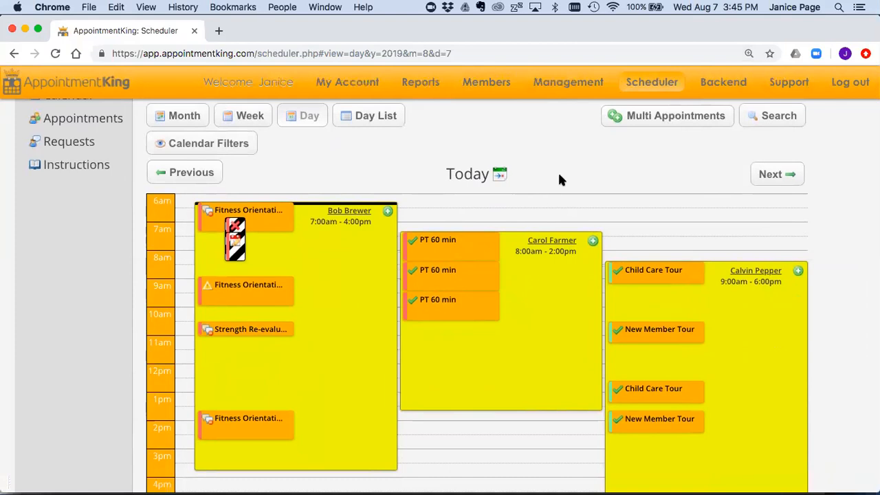
Step: Scroll the web day scheduler back up
scroll(560, 179, "up", 2)
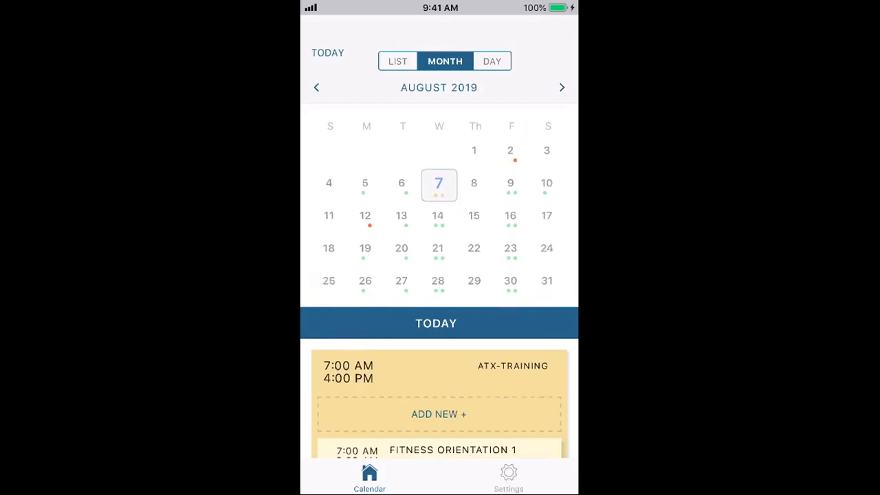
scroll(439, 282, "down", 5)
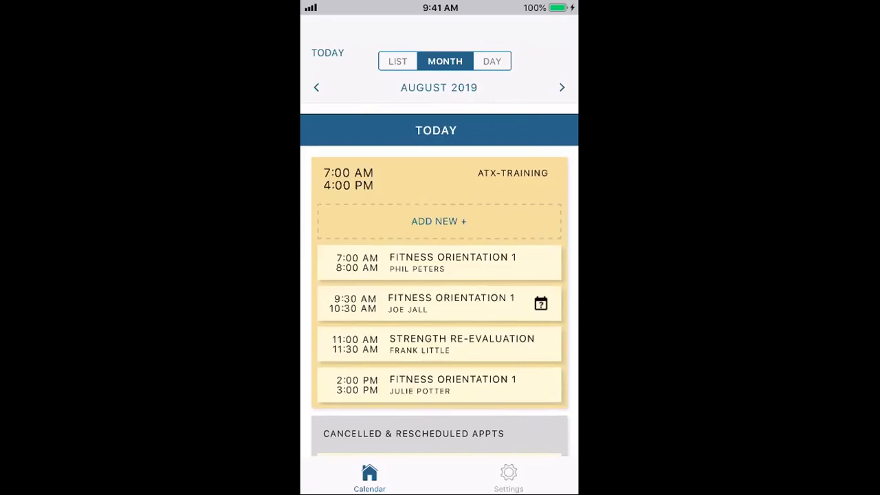
scroll(440, 302, "down", 4)
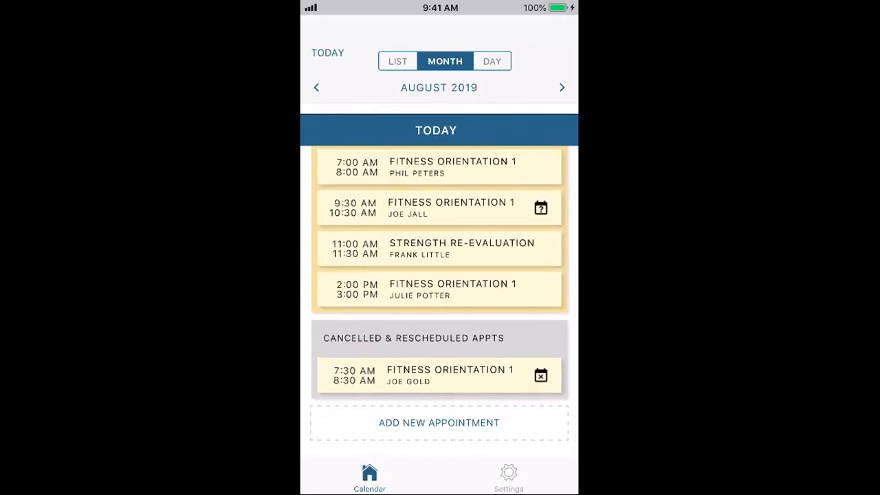
left_click(397, 61)
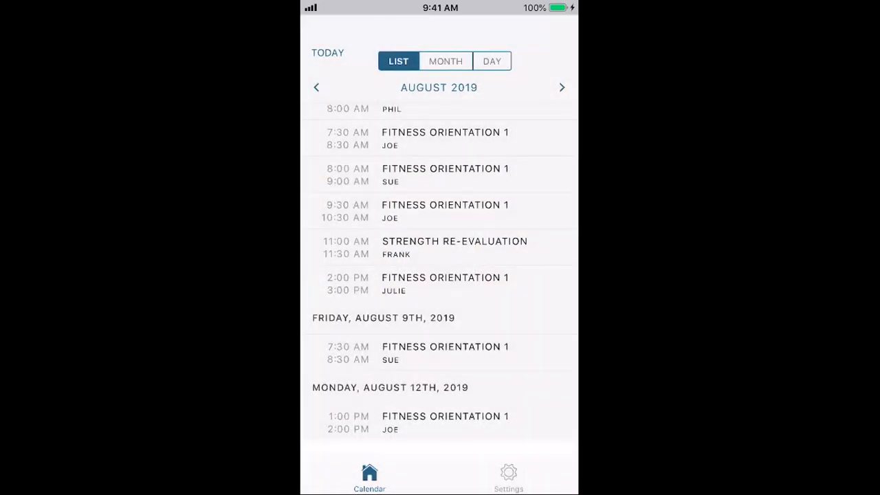
left_click(445, 62)
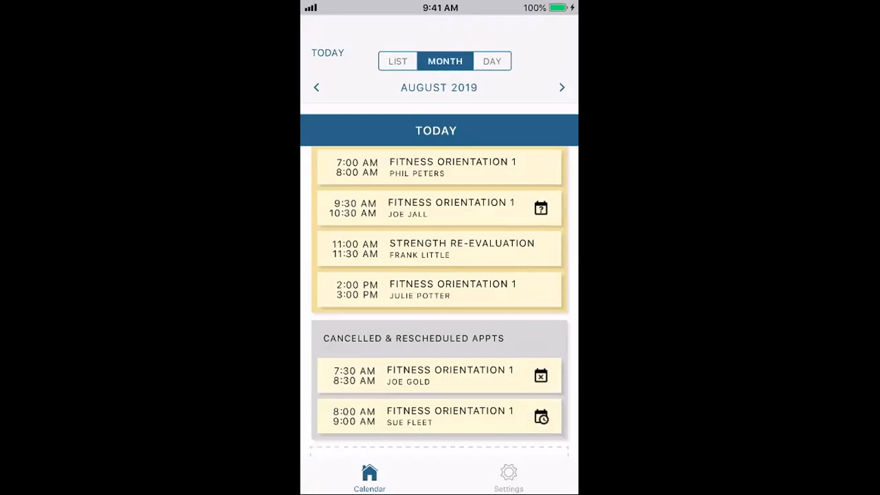
scroll(440, 299, "down", 1)
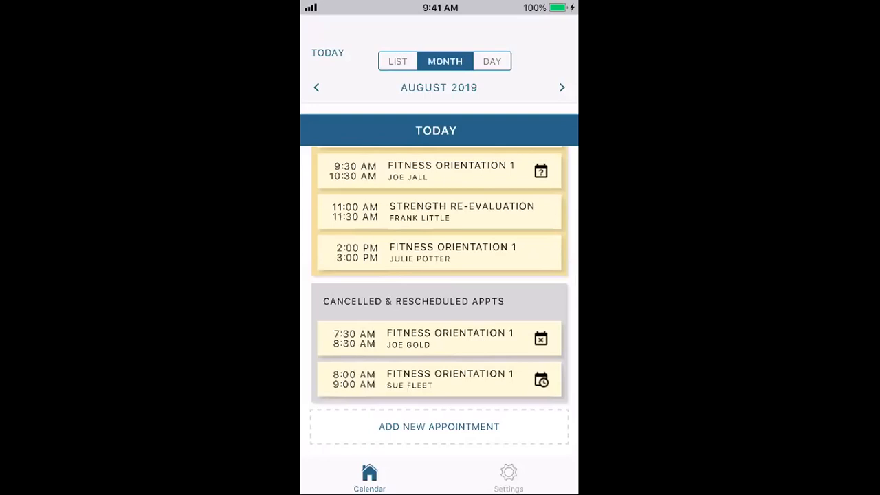
scroll(440, 301, "up", 2)
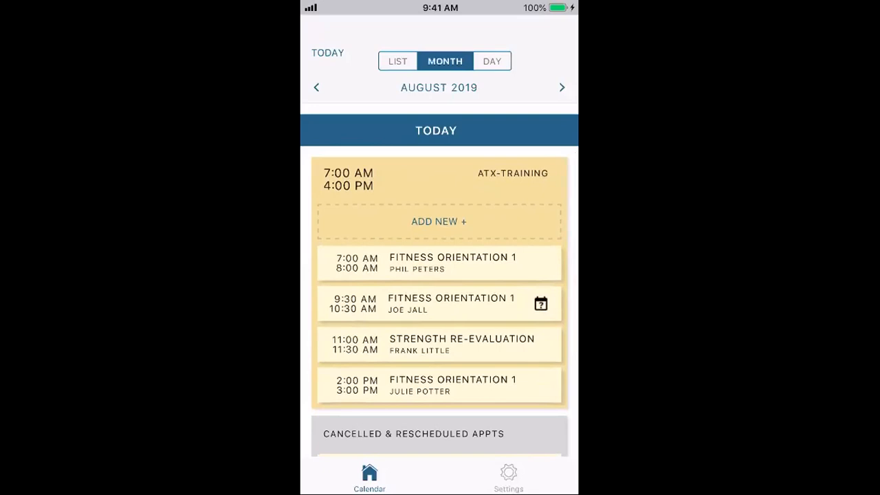
scroll(440, 301, "down", 2)
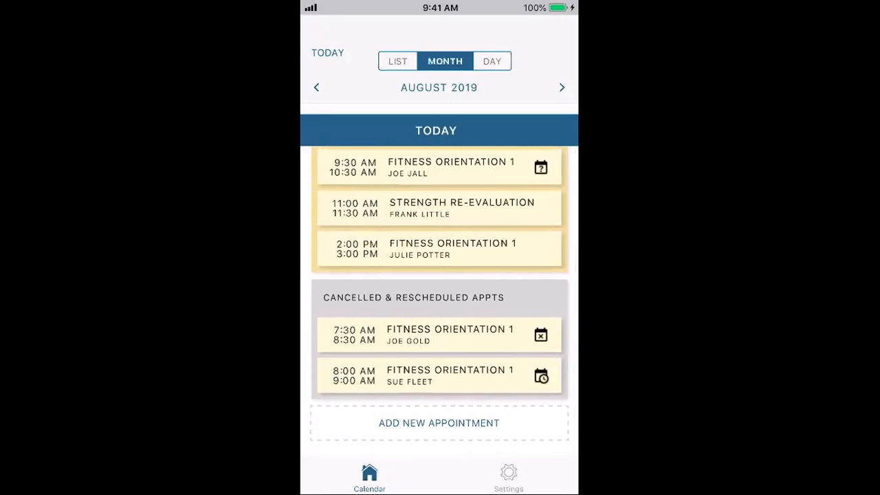
scroll(440, 301, "up", 1)
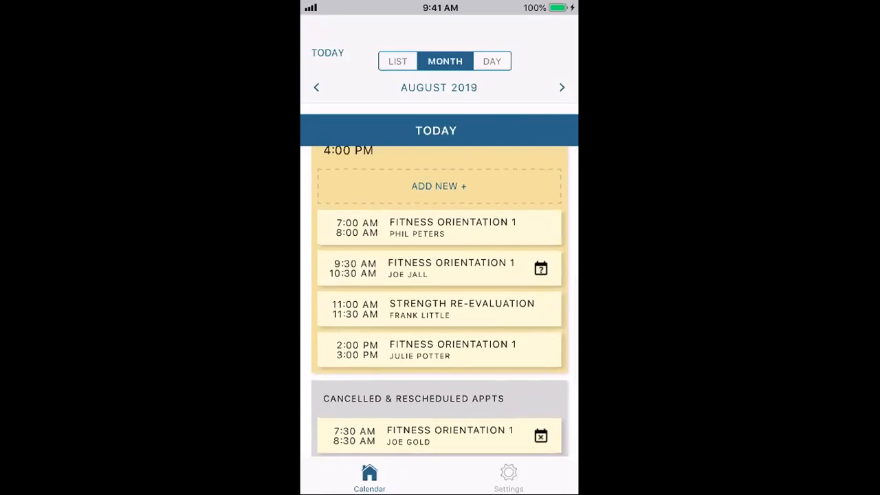
left_click(439, 309)
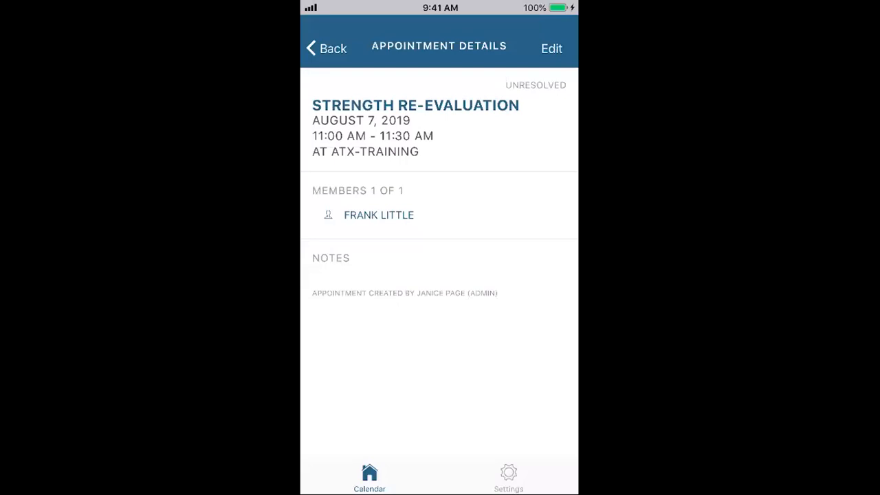
Step: Open the member's appointment history from the Strength Re-Evaluation details
left_click(379, 216)
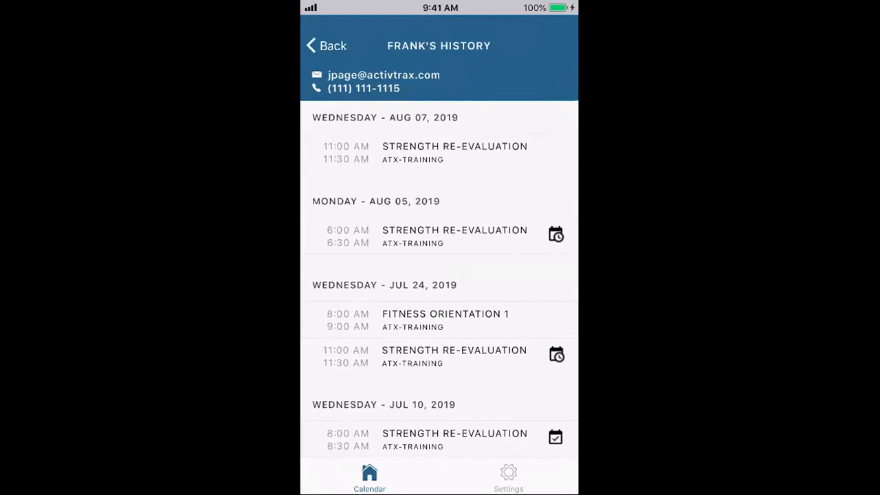
Step: Browse the member's past appointments back to February 2019, then return to the appointment details
scroll(439, 279, "down", 5)
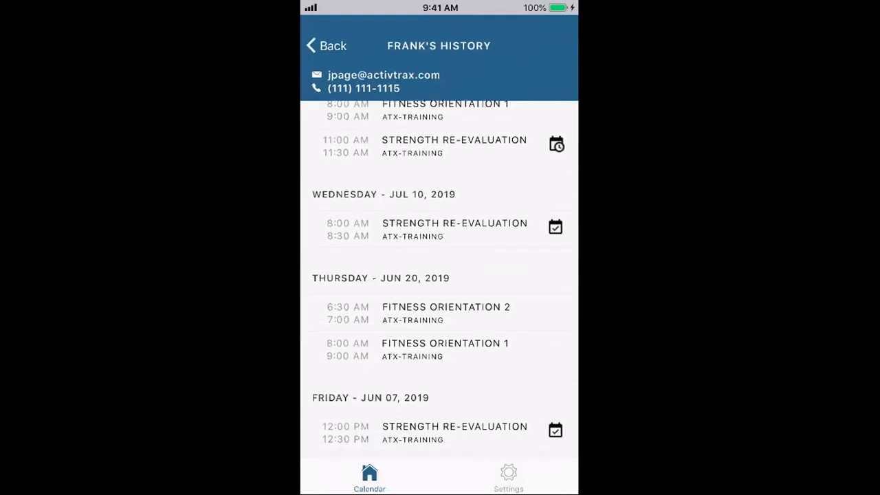
scroll(439, 279, "down", 6)
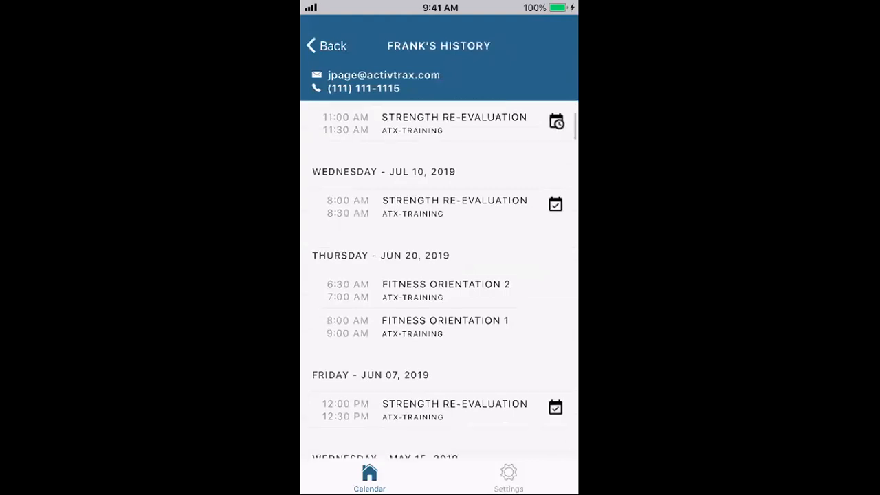
scroll(439, 279, "down", 5)
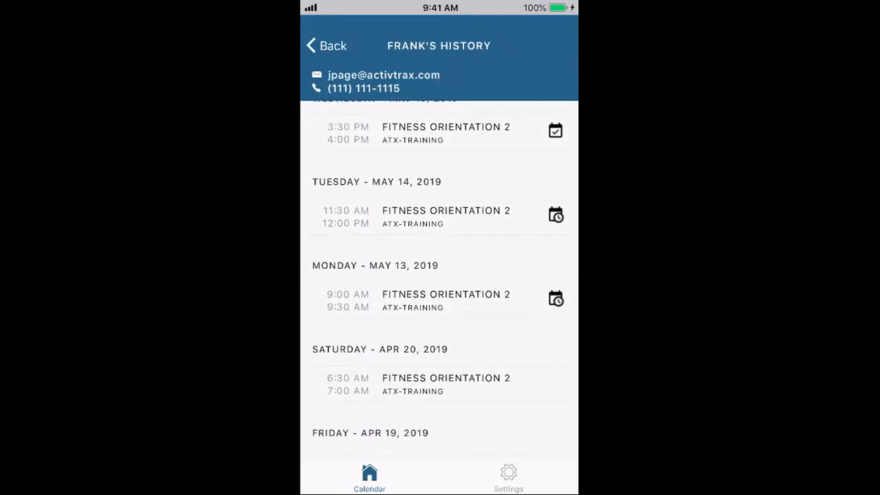
scroll(439, 280, "down", 6)
scroll(439, 279, "down", 5)
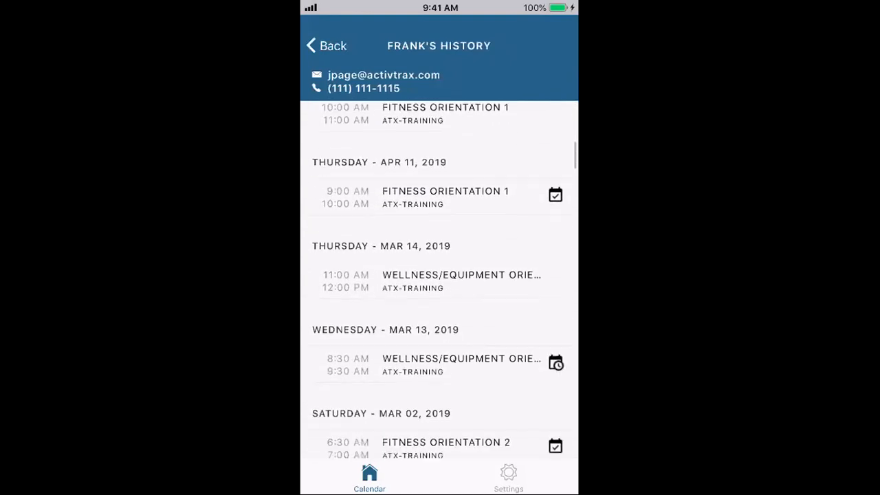
scroll(438, 280, "down", 8)
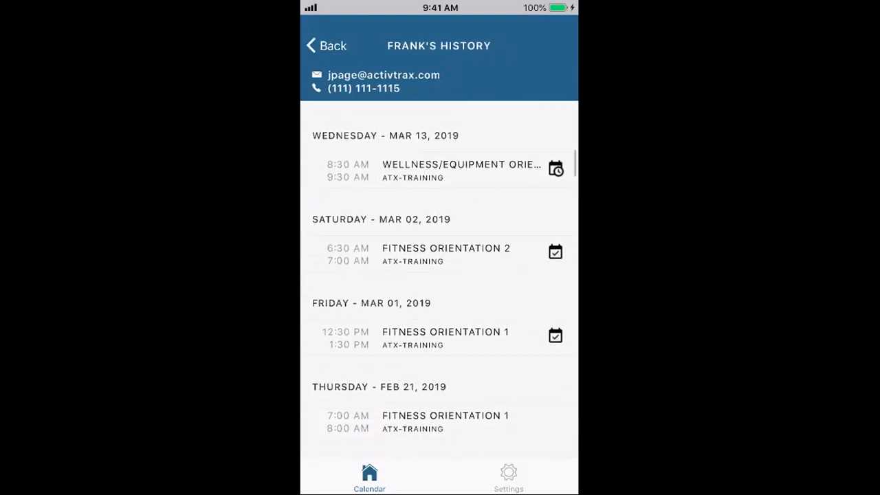
scroll(439, 279, "down", 2)
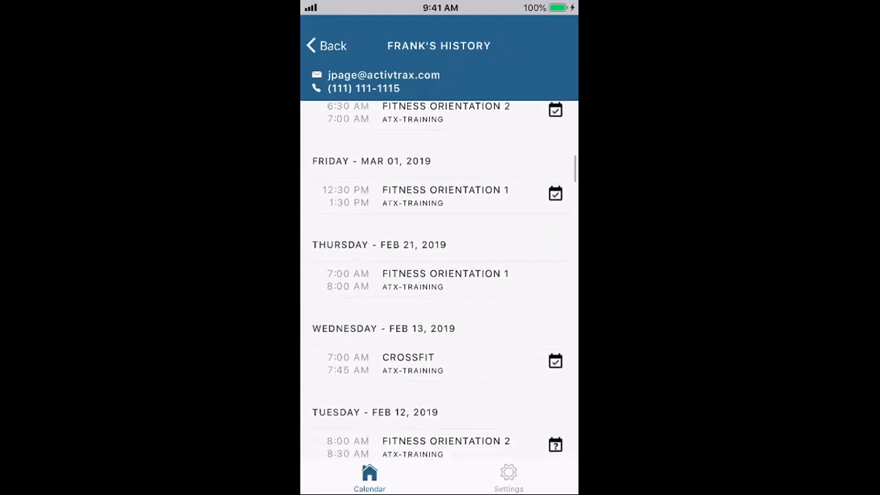
scroll(438, 279, "up", 12)
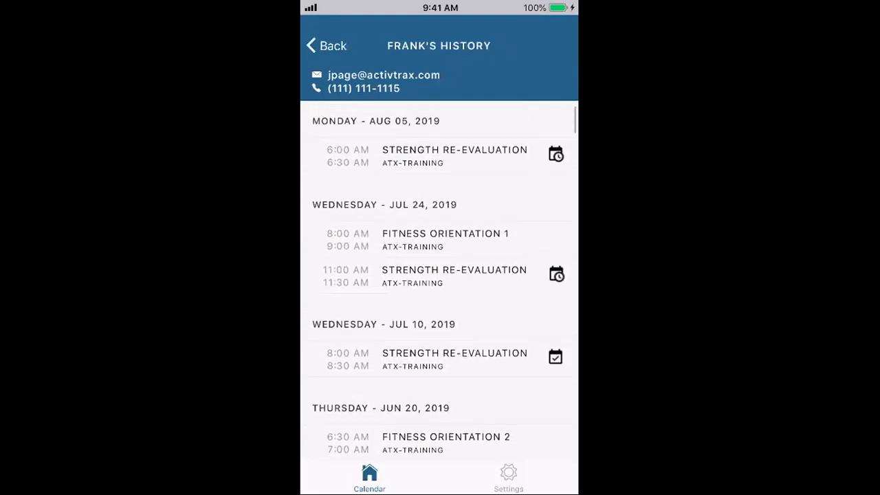
left_click(327, 46)
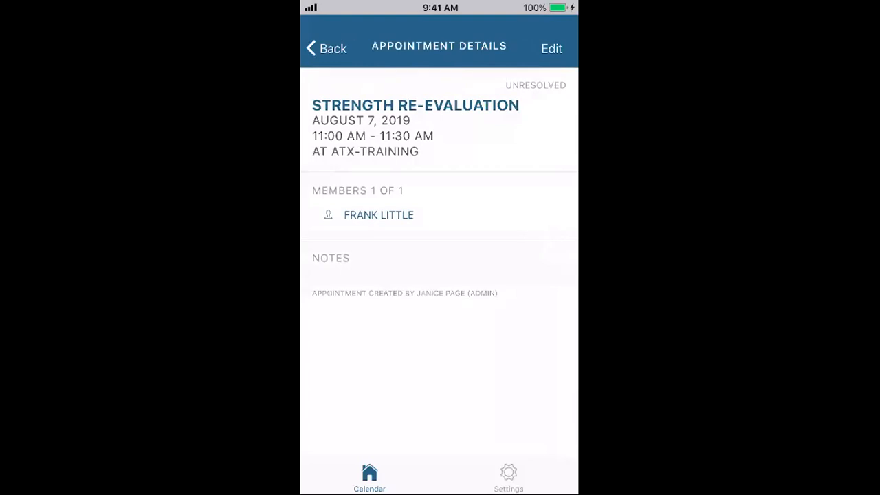
Step: Edit the 11:00 AM Strength Re-Evaluation, set its result to Completed, and save the appointment
left_click(551, 48)
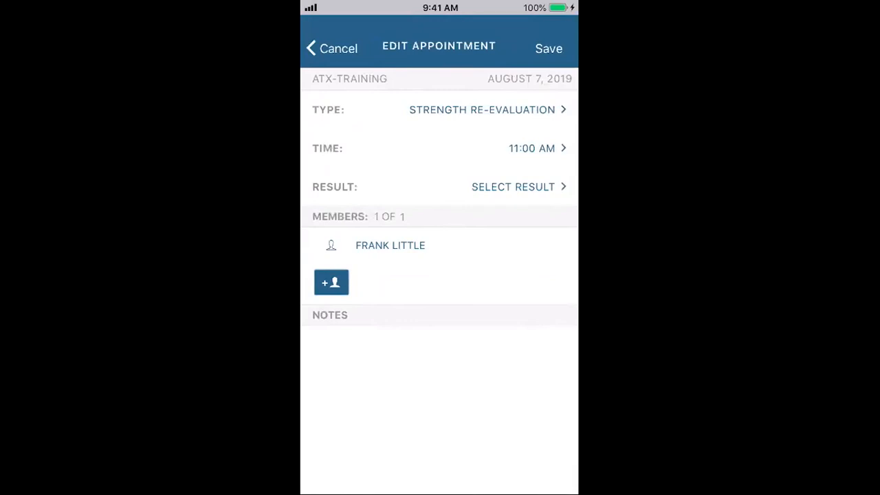
left_click(513, 186)
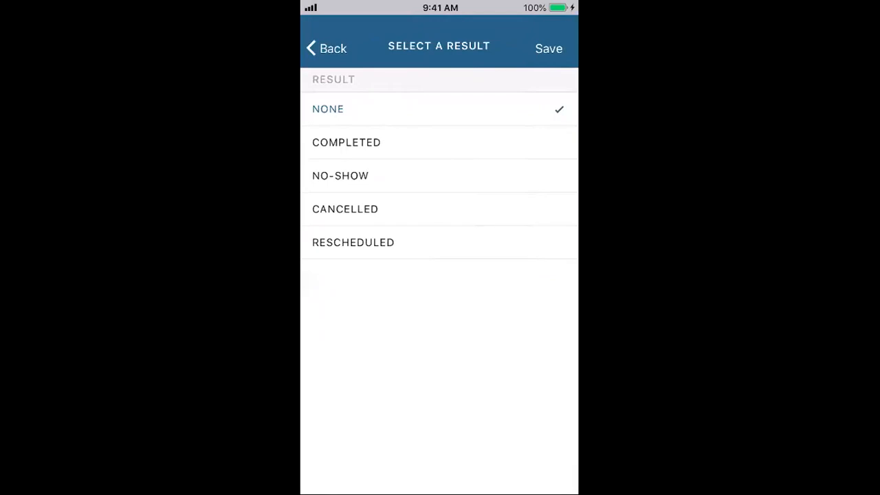
left_click(438, 243)
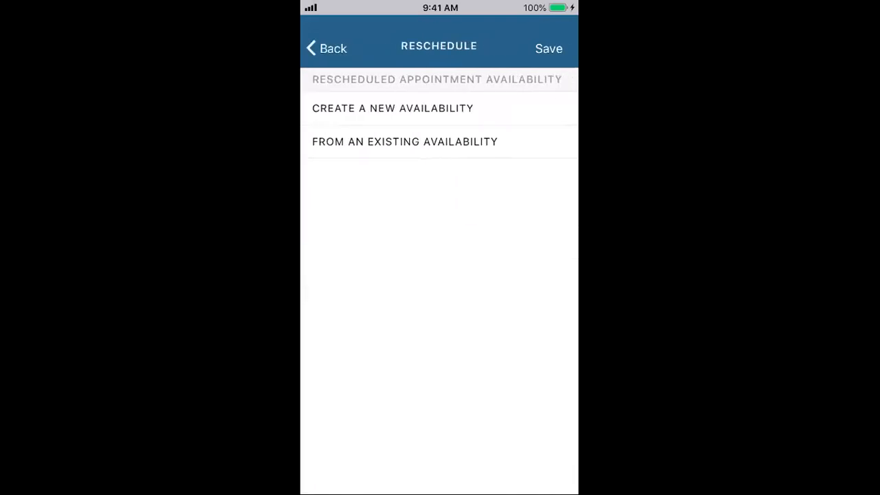
left_click(327, 48)
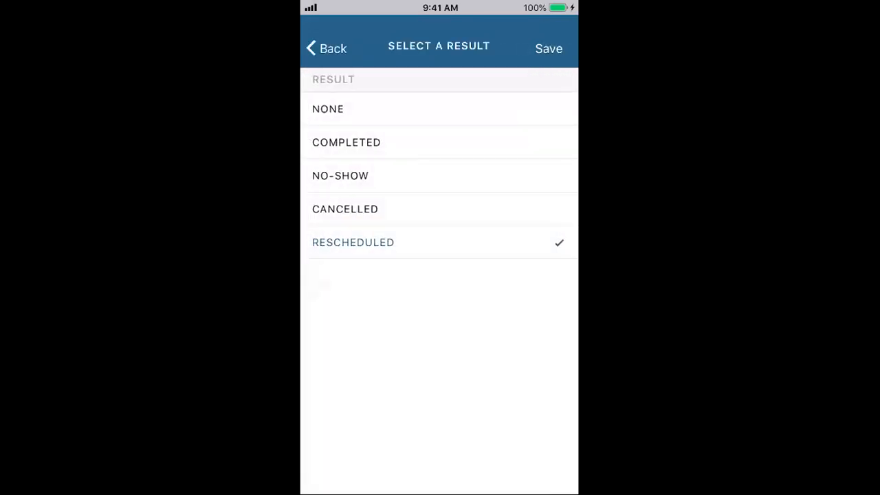
left_click(439, 142)
left_click(549, 48)
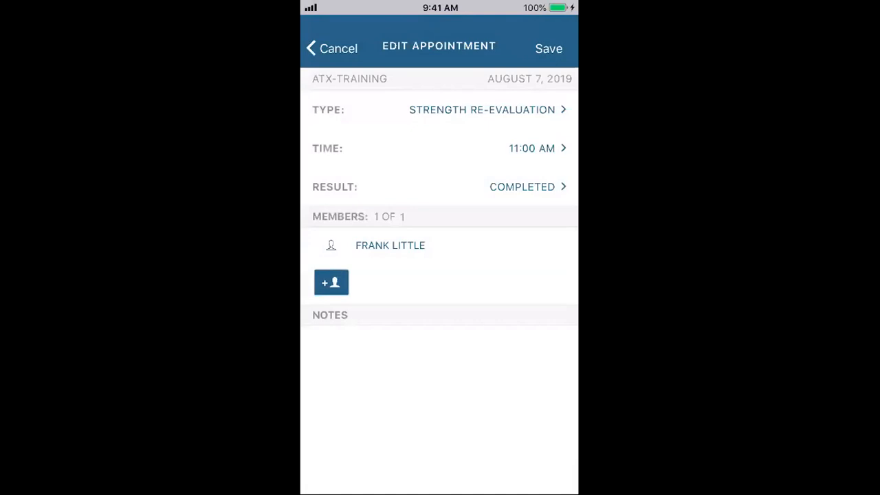
left_click(548, 49)
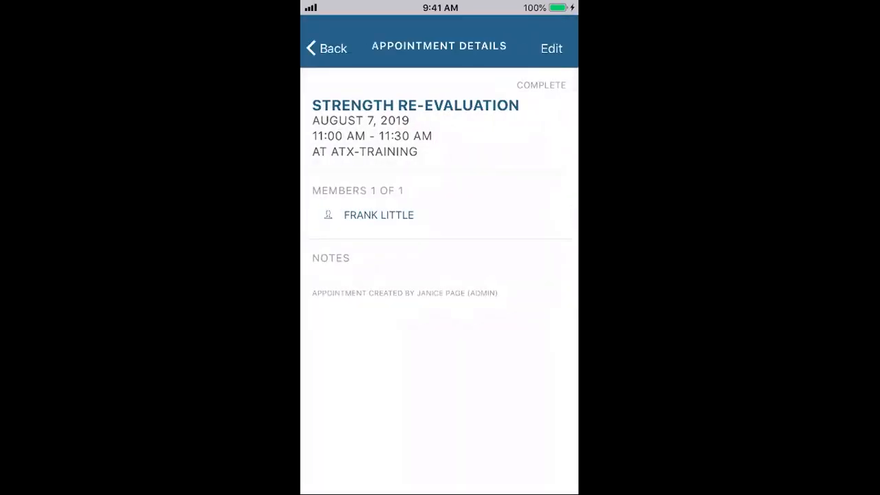
Step: Go back to the Today list and scroll up to the ATX-TRAINING header
left_click(327, 49)
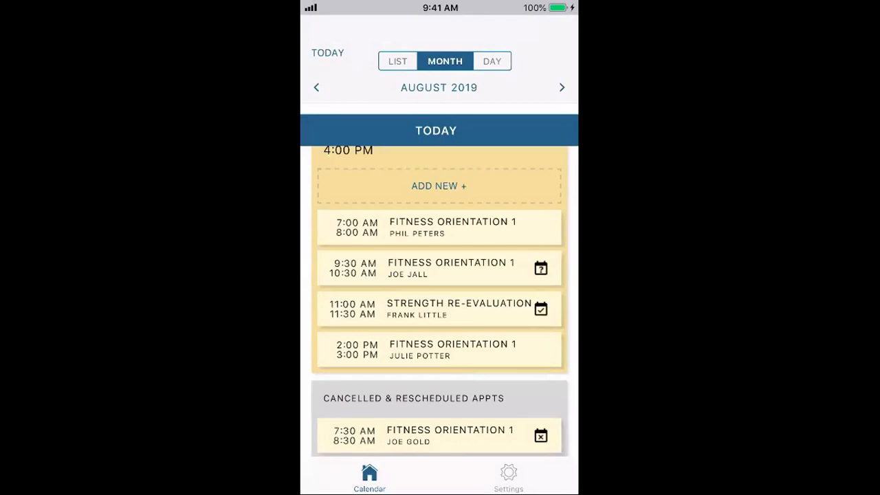
scroll(440, 301, "up", 1)
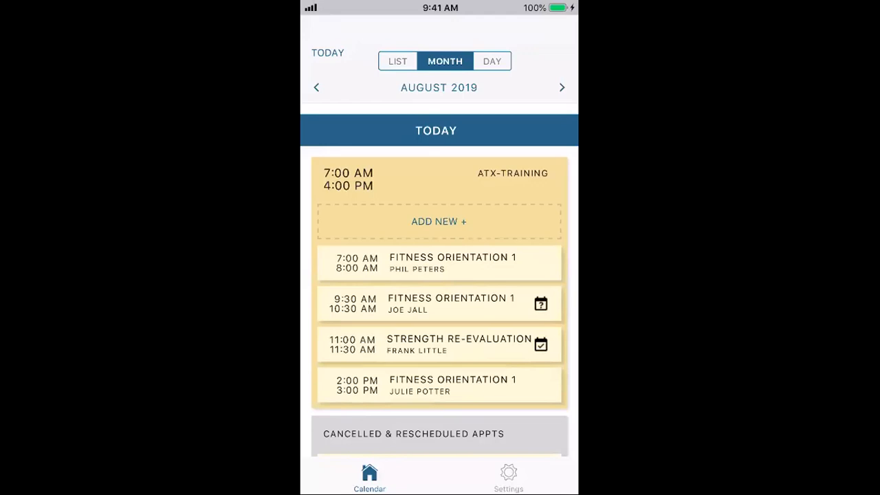
Step: Start a new ATX-TRAINING appointment with type Fitness Orientation 1 at 8:00 AM
left_click(438, 221)
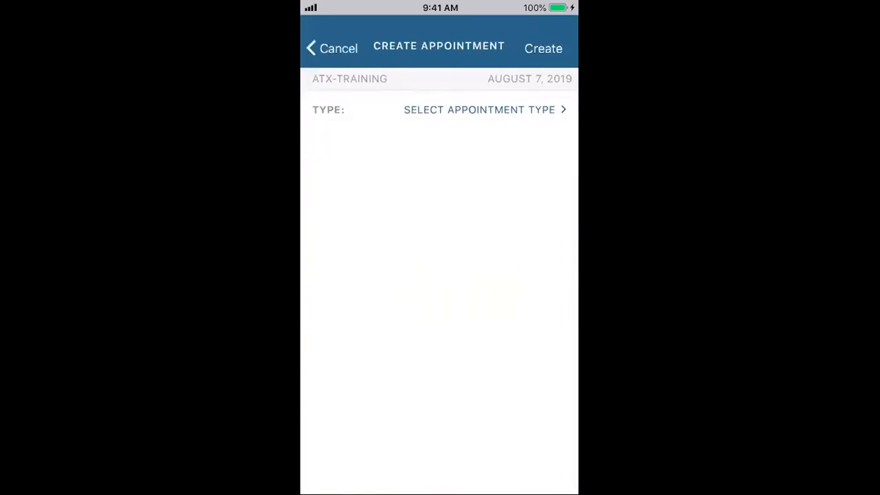
left_click(480, 110)
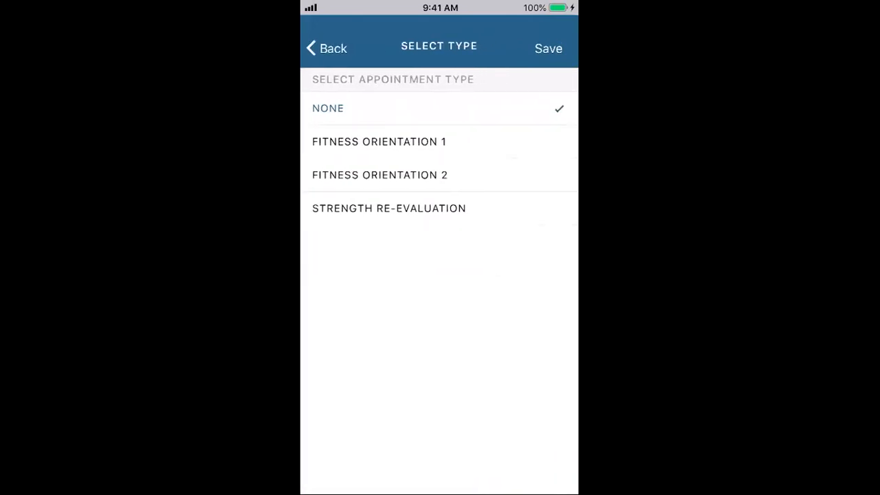
left_click(379, 142)
left_click(549, 48)
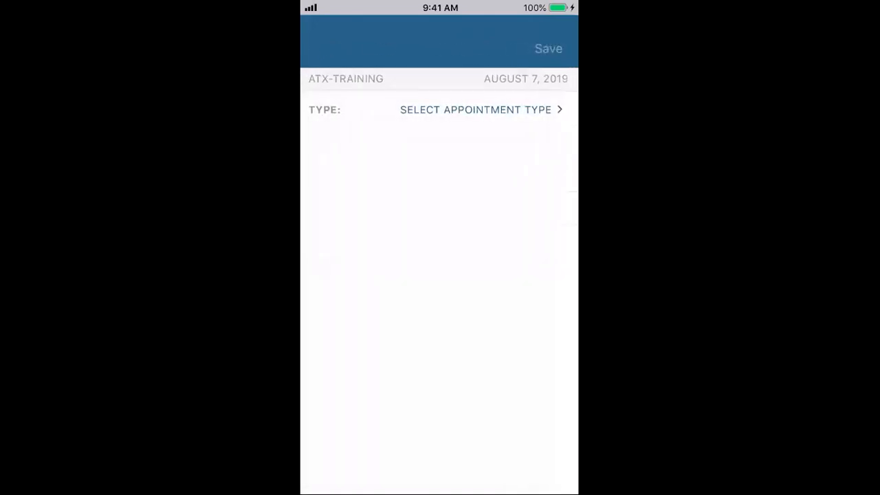
left_click(522, 148)
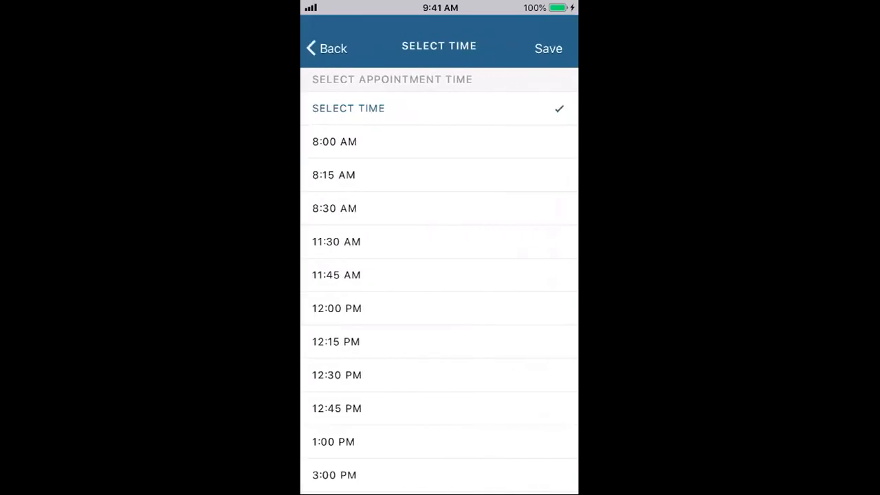
left_click(379, 141)
left_click(548, 49)
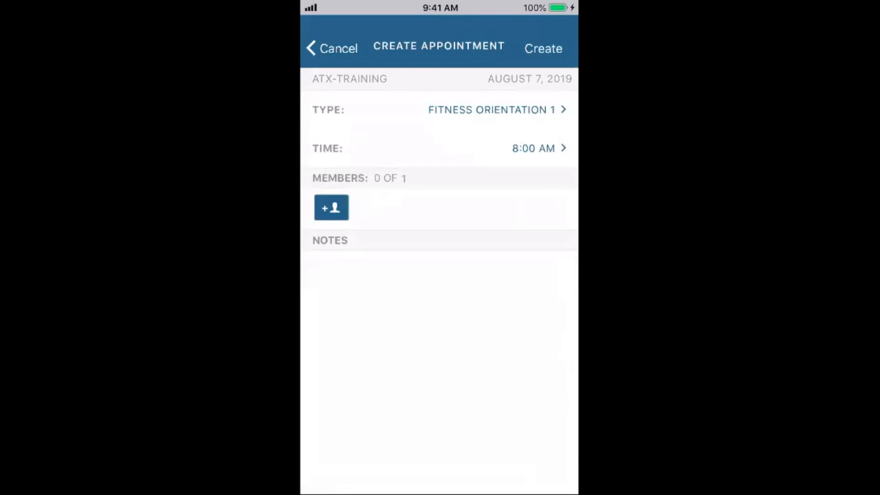
Step: Search for the member by name, then return to the appointment without adding anyone
left_click(331, 208)
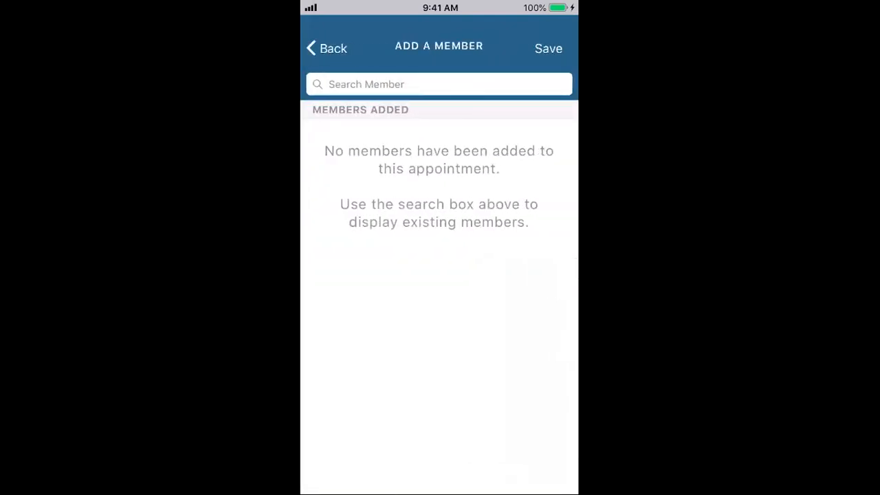
left_click(439, 85)
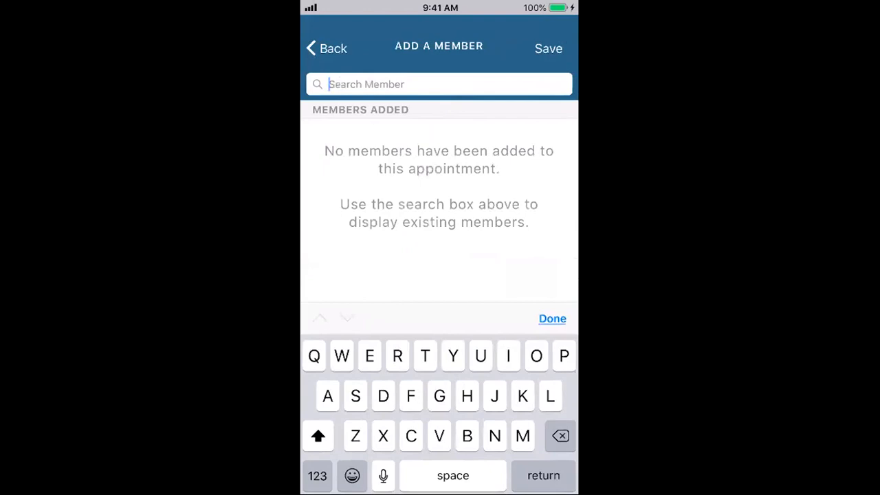
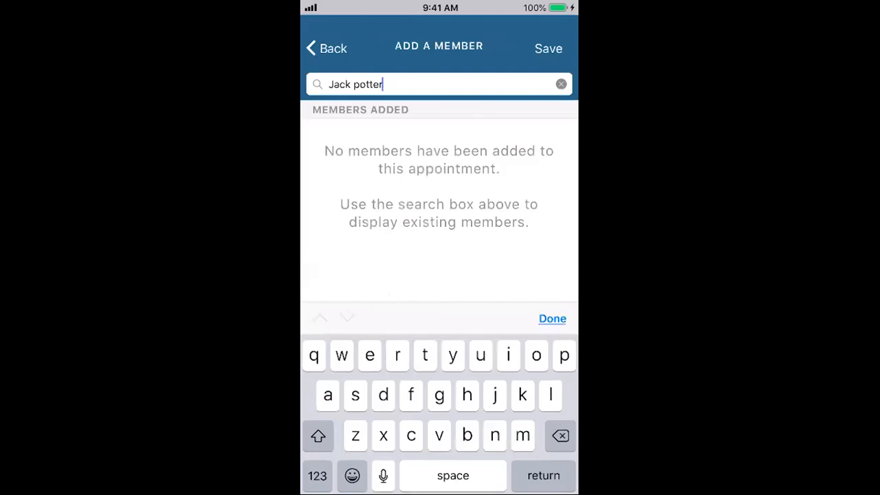
key("Return")
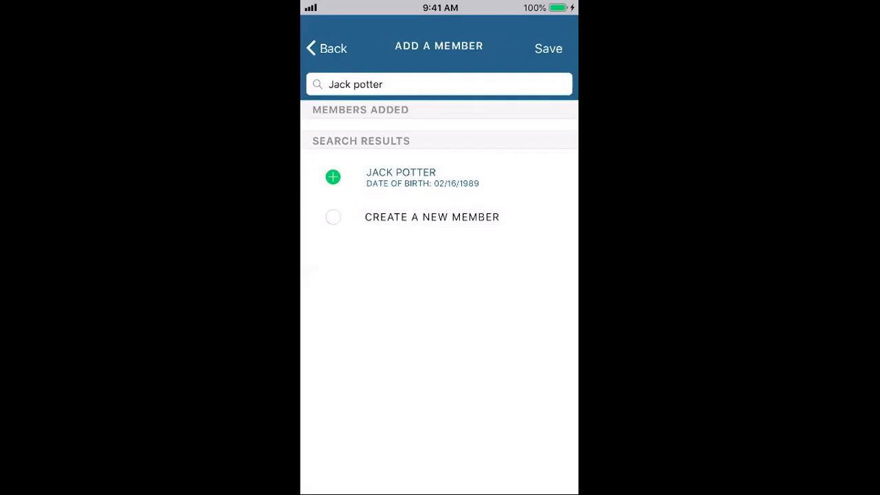
left_click(327, 48)
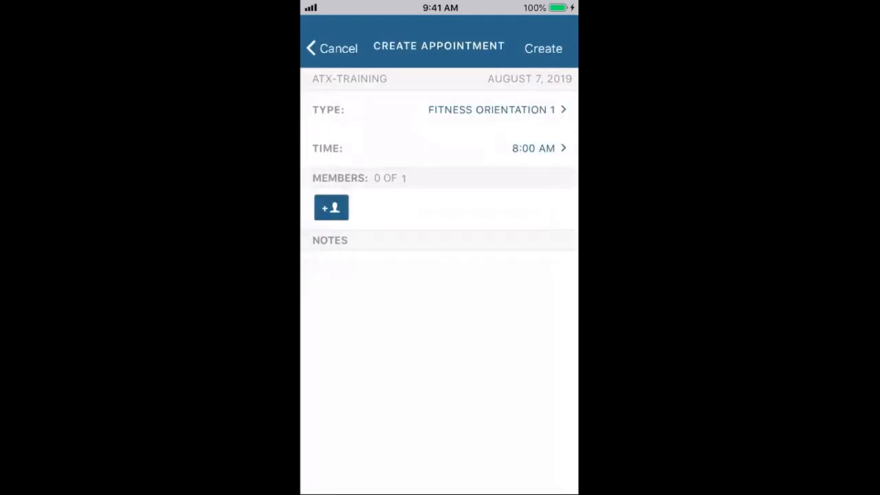
Step: Try to create the memberless appointment, cancel it, and start a new ATX-Training appointment
left_click(543, 48)
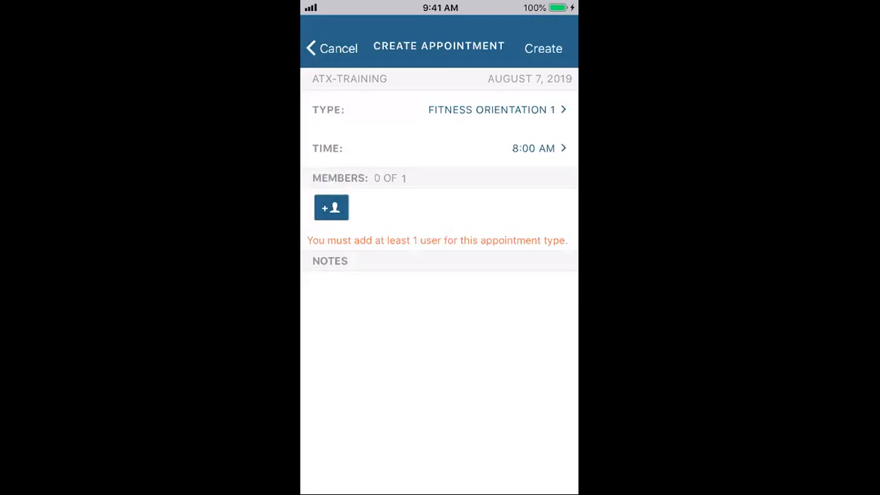
left_click(332, 48)
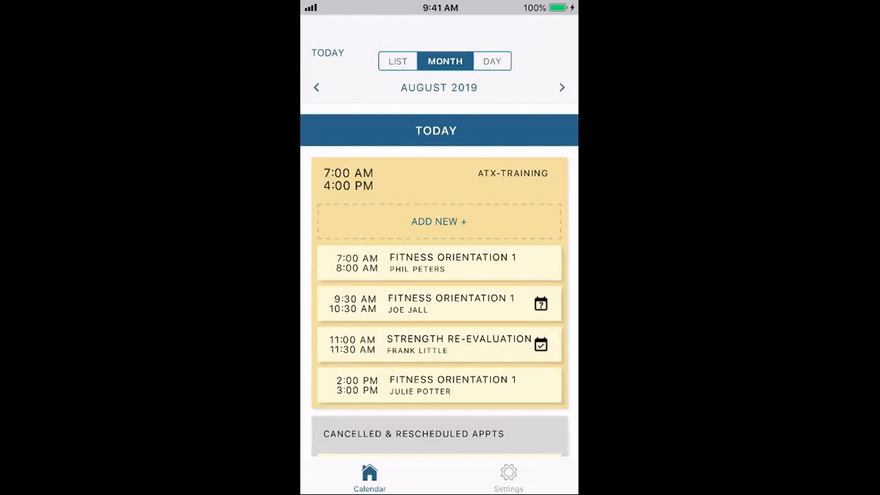
left_click(438, 221)
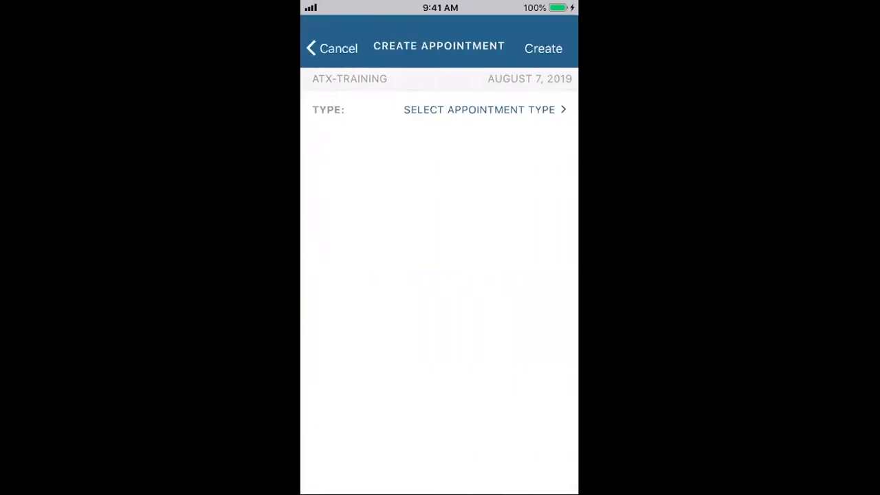
Step: Set the new appointment's type to Fitness Orientation 1 and its start time to 8:00 AM
left_click(479, 110)
left_click(379, 141)
left_click(549, 49)
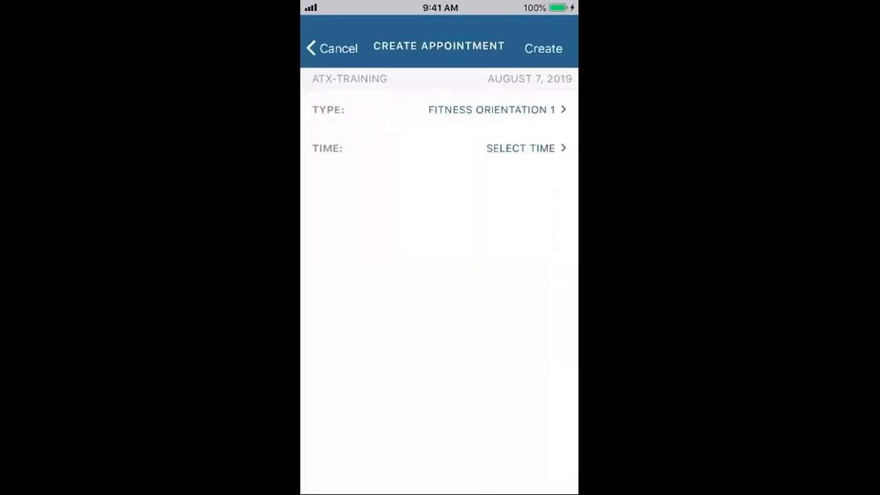
left_click(526, 148)
left_click(335, 142)
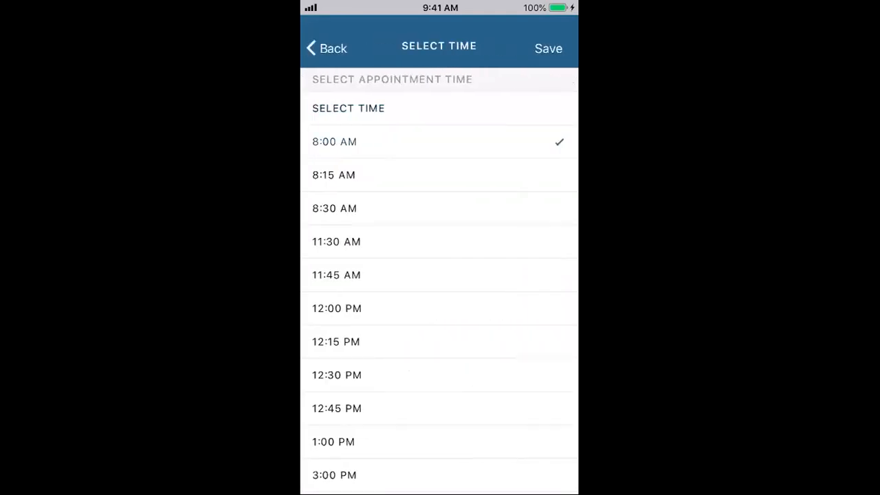
left_click(549, 49)
Step: Search for the member by name, add them to the appointment, and create it
left_click(331, 208)
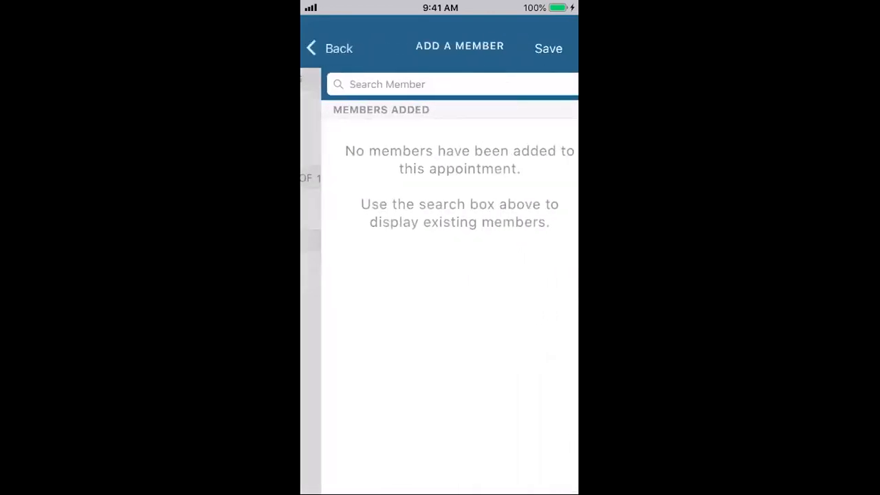
left_click(439, 85)
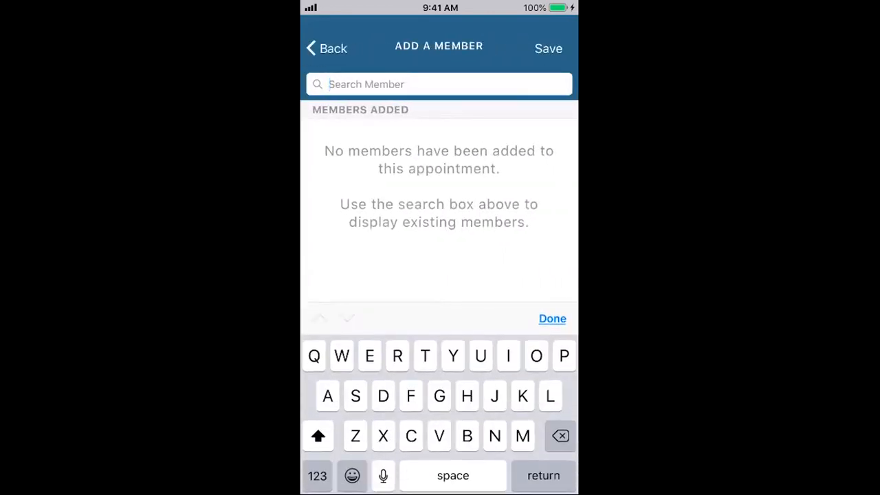
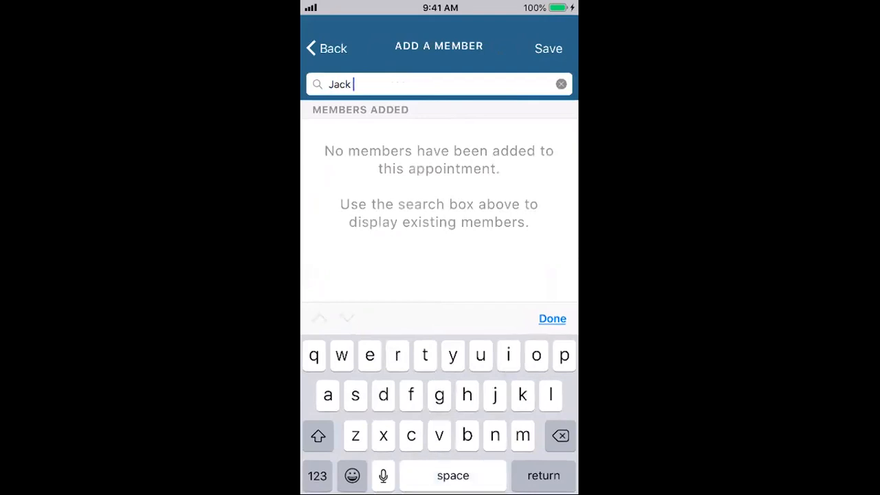
key("Return")
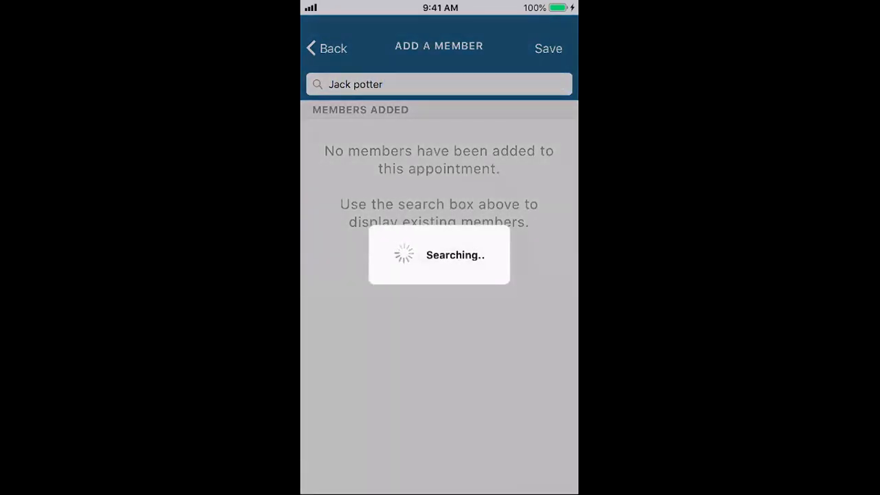
left_click(333, 177)
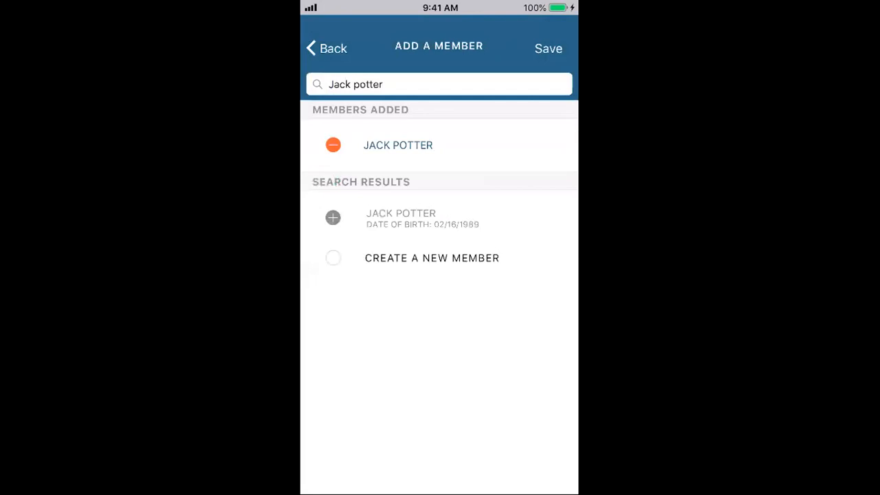
left_click(549, 49)
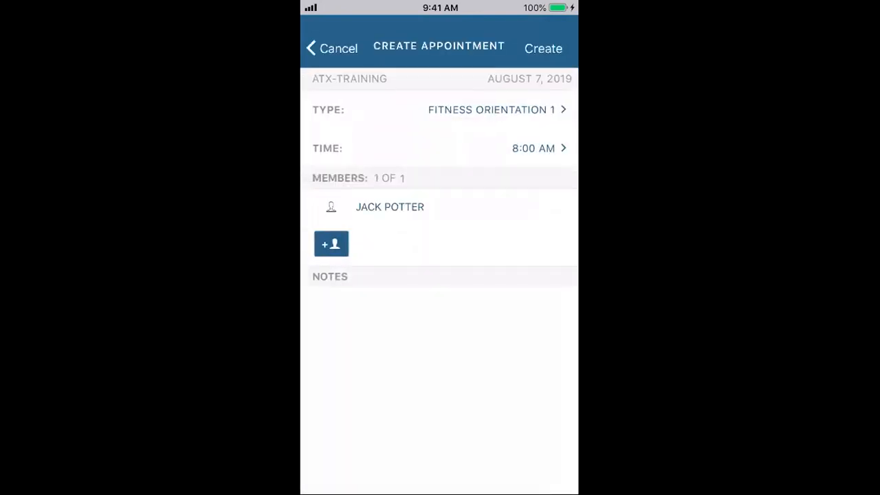
left_click(543, 48)
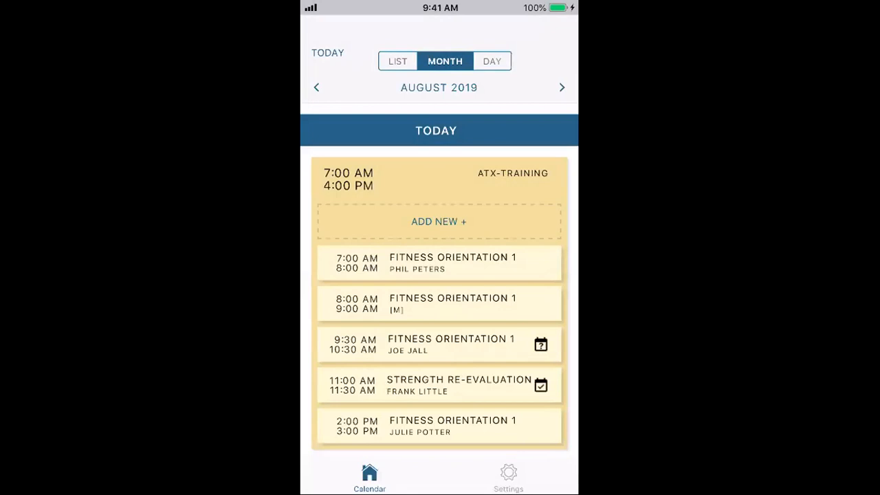
Step: Switch the calendar to list view and scroll through August's appointments
left_click(491, 61)
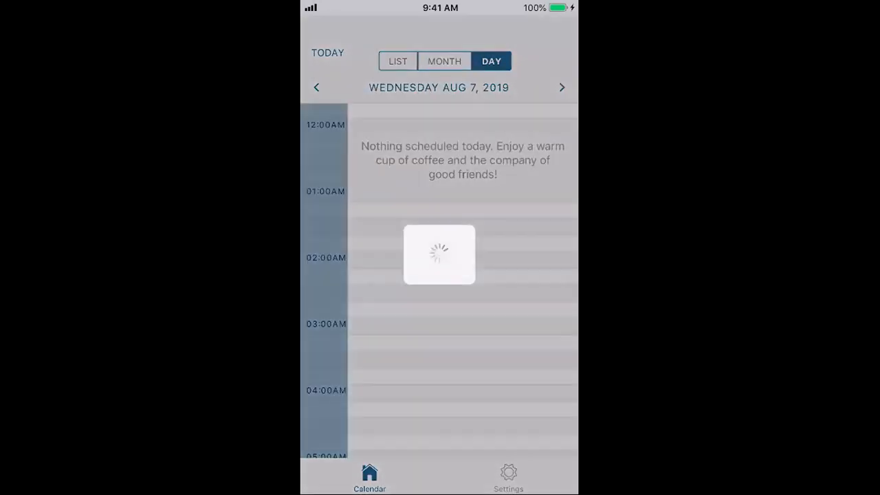
left_click(398, 62)
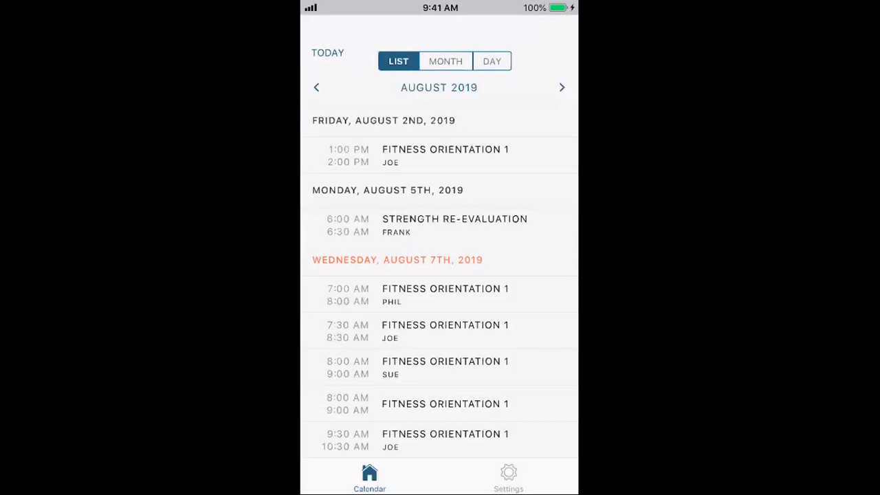
scroll(438, 287, "down", 3)
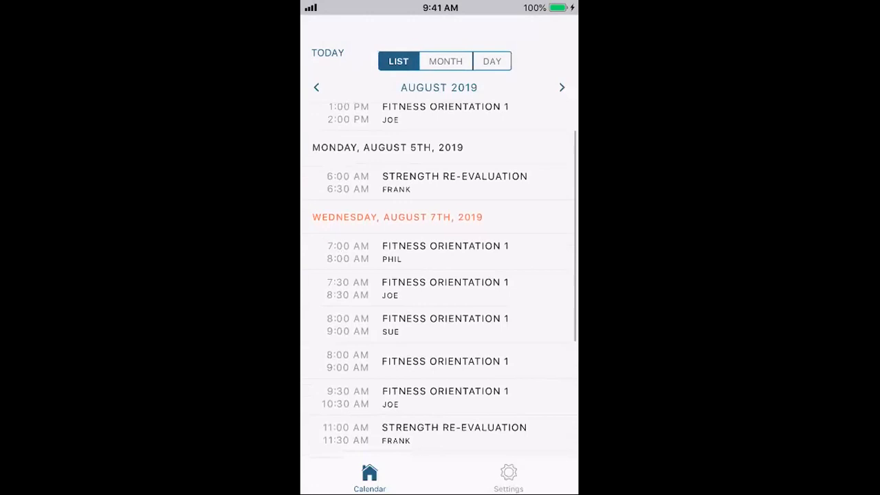
scroll(438, 287, "down", 5)
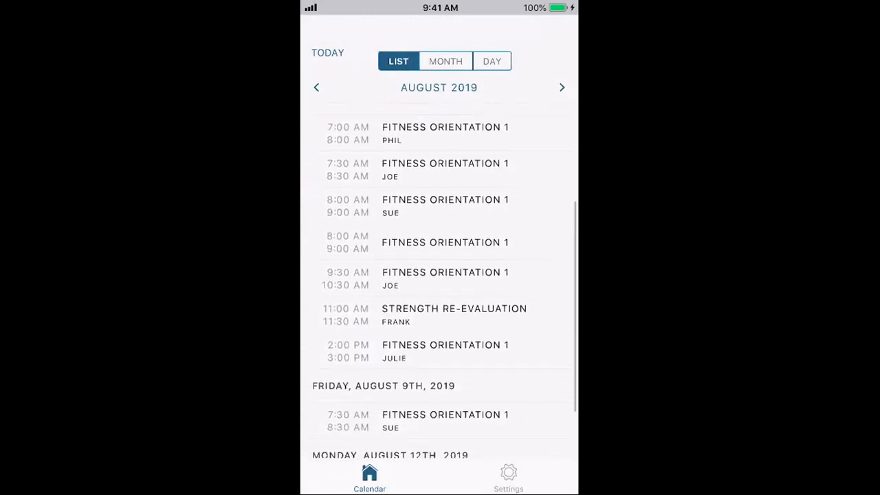
scroll(438, 288, "up", 7)
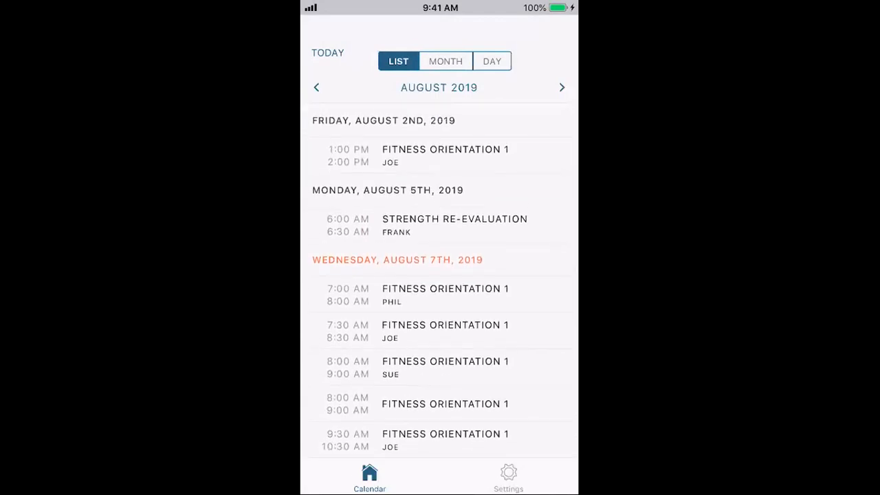
Step: Move back to July 2019 and scroll through its appointments
left_click(317, 87)
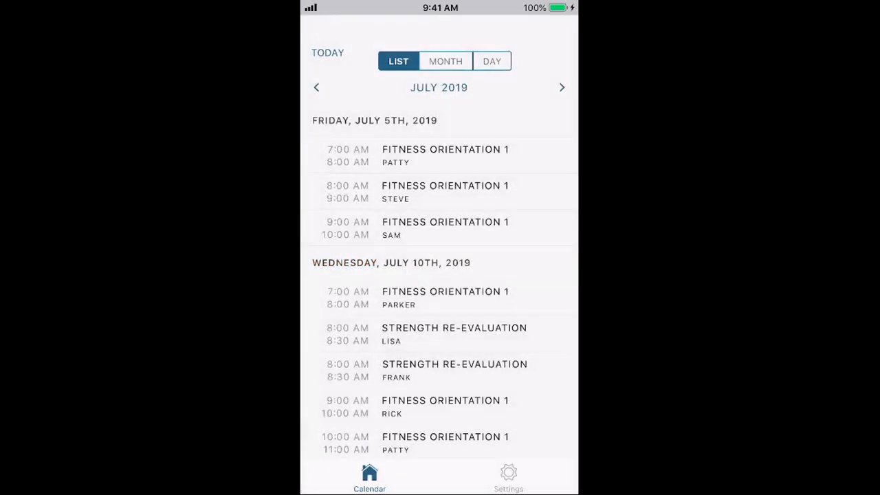
scroll(439, 275, "down", 10)
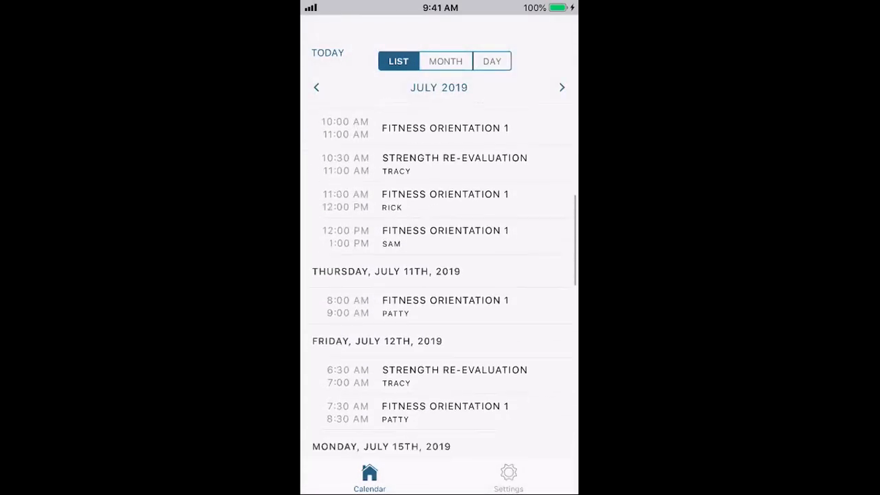
scroll(438, 275, "down", 8)
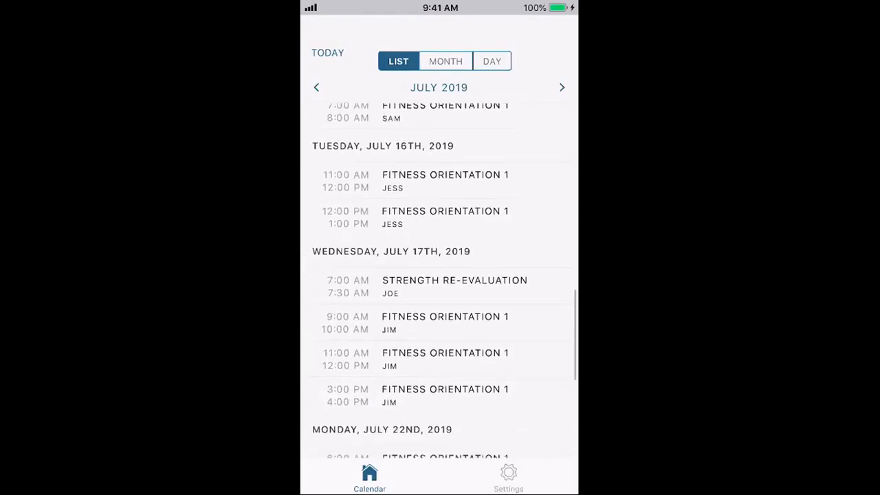
scroll(439, 275, "down", 4)
scroll(438, 274, "up", 6)
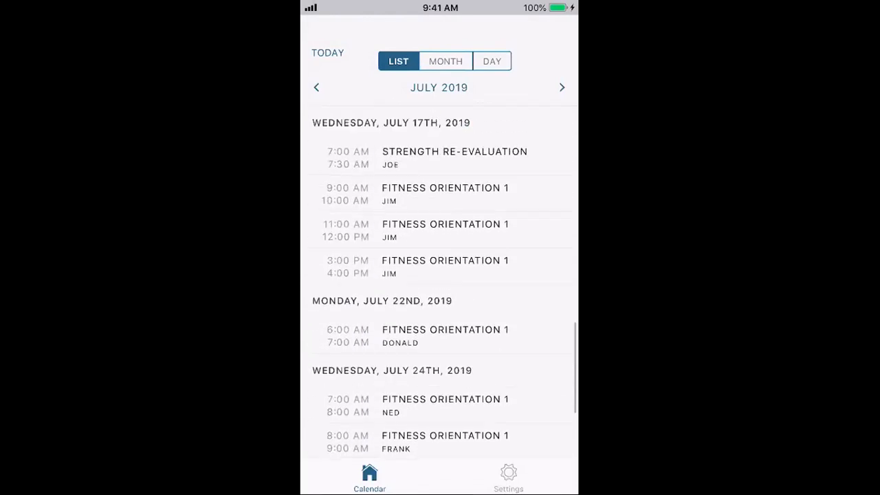
Step: Scroll through the Wednesday Aug 7 timeline, including the new 8:00 AM Fitness Orientation 1, then return to month view
left_click(492, 61)
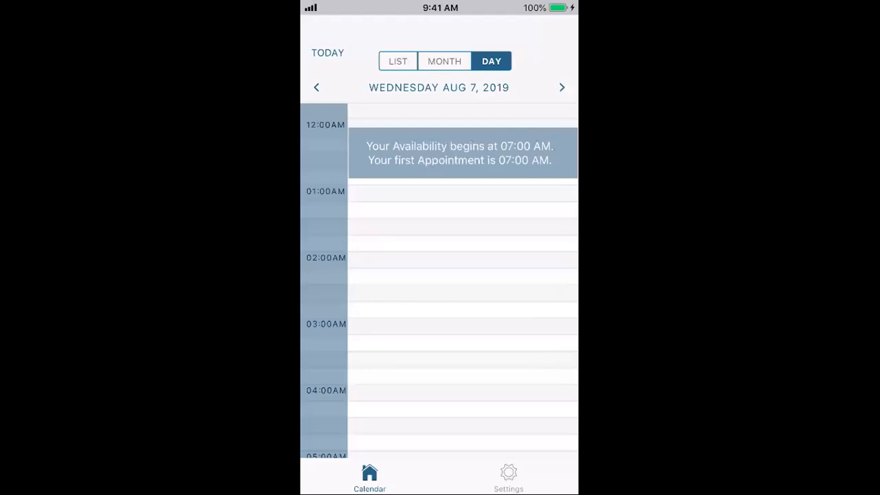
scroll(463, 281, "down", 4)
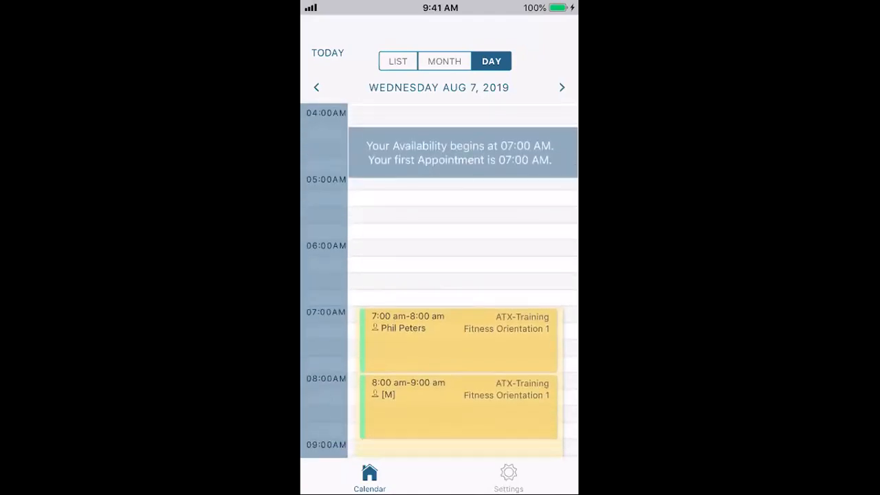
scroll(463, 280, "down", 3)
scroll(462, 280, "down", 6)
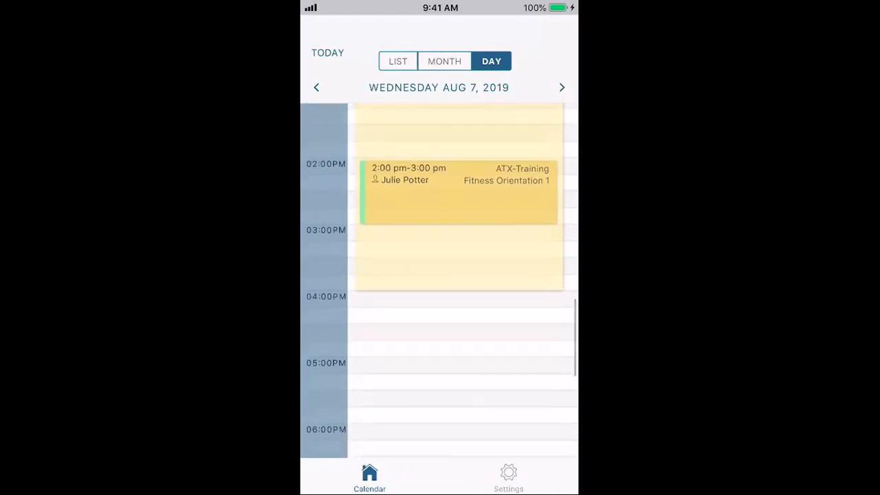
scroll(462, 280, "up", 6)
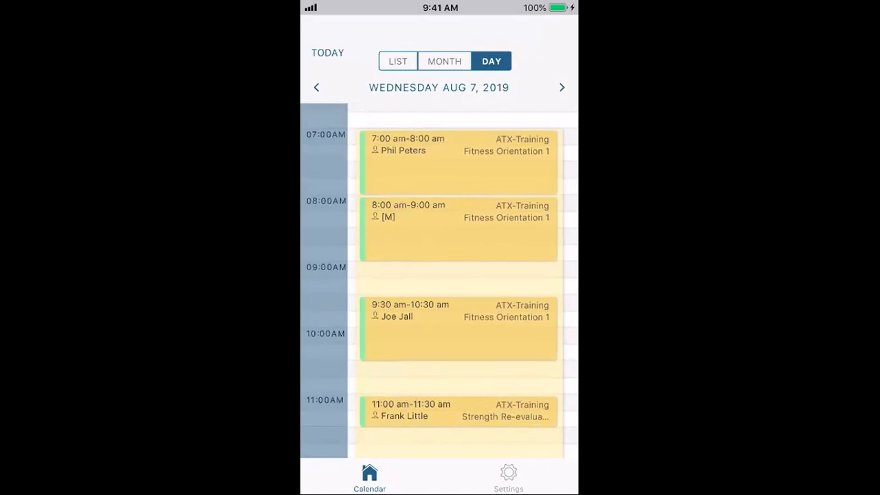
left_click(444, 61)
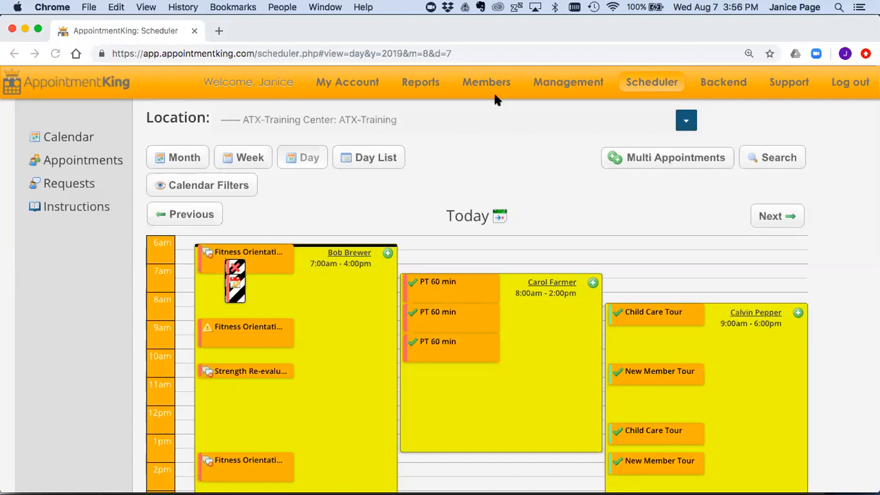
Step: Open the 11:00 Strength Re-evaluation, confirm its result stays Completed, and close without saving
left_click(245, 371)
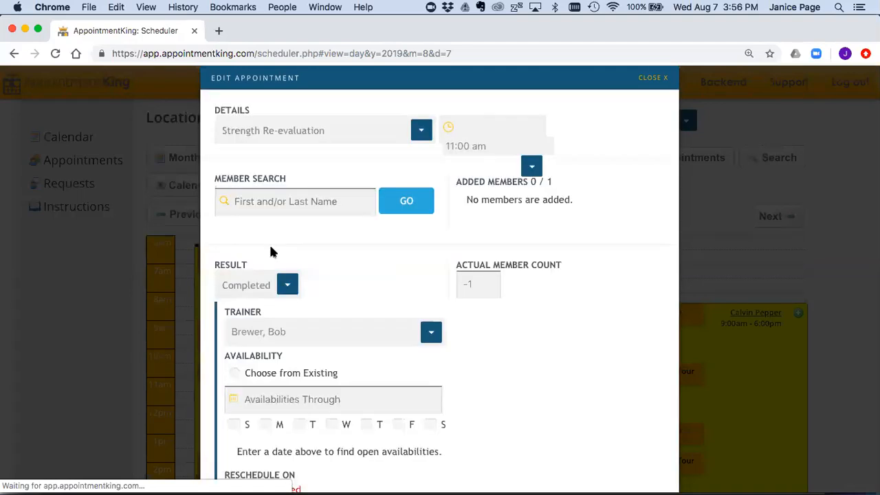
left_click(336, 267)
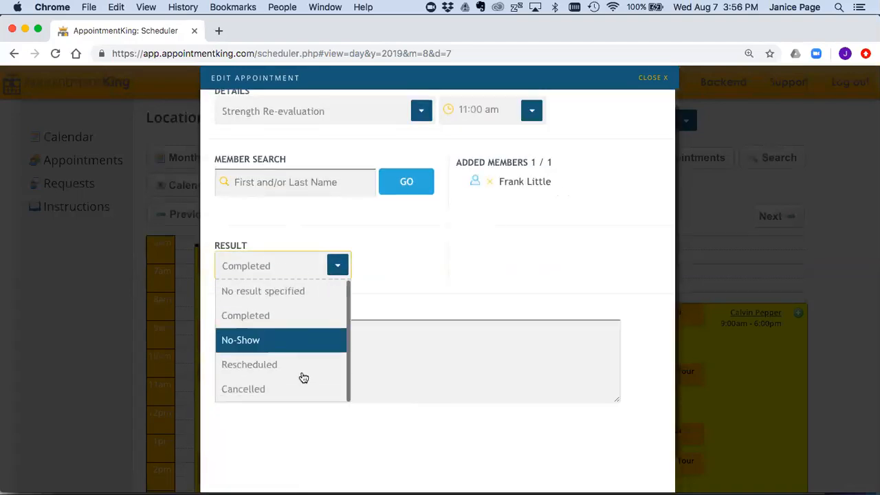
left_click(434, 243)
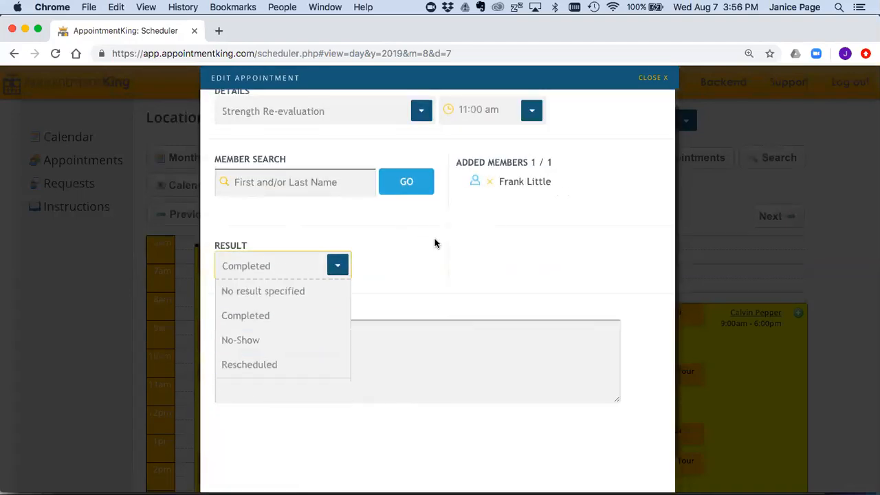
left_click(650, 78)
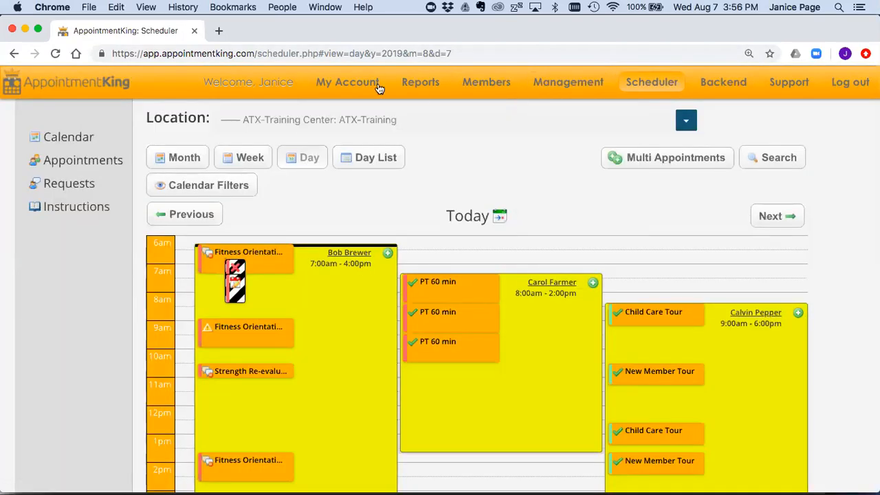
mouse_move(352, 81)
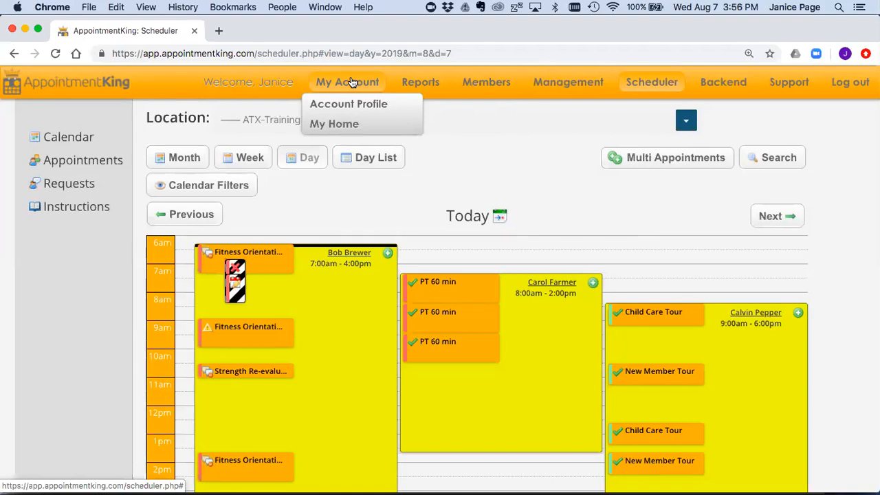
left_click(339, 128)
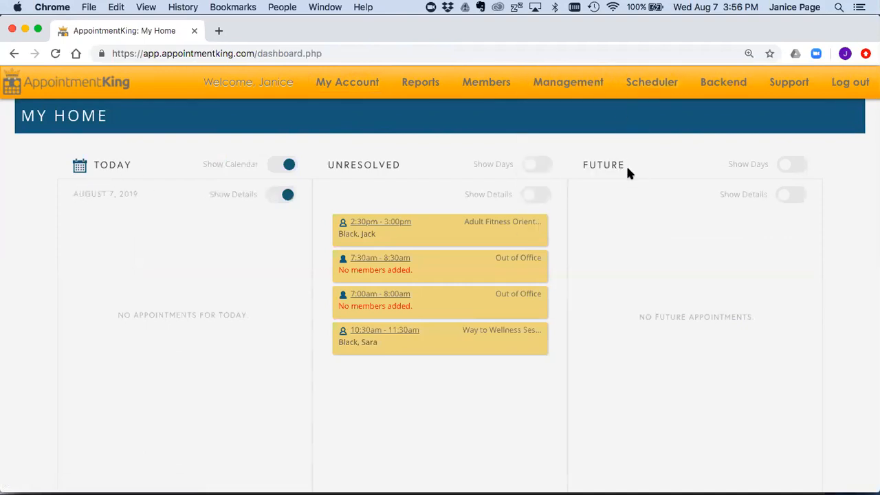
double_click(378, 165)
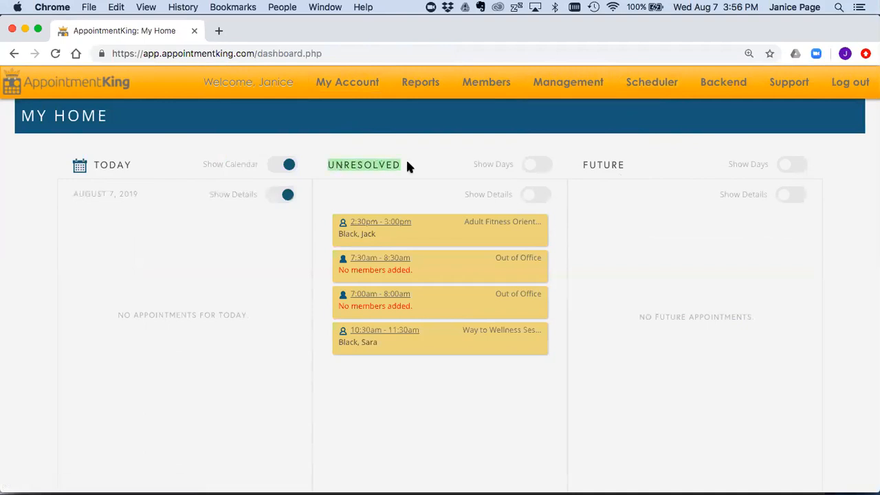
left_click(392, 224)
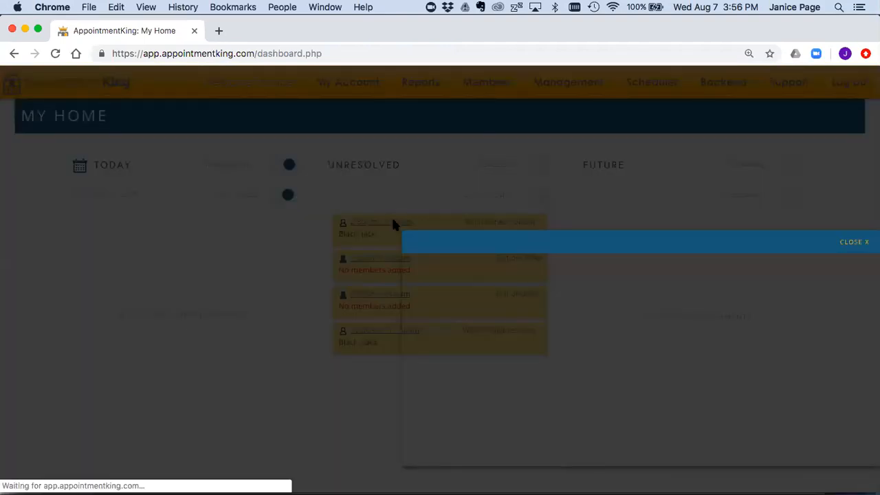
scroll(392, 220, "down", 5)
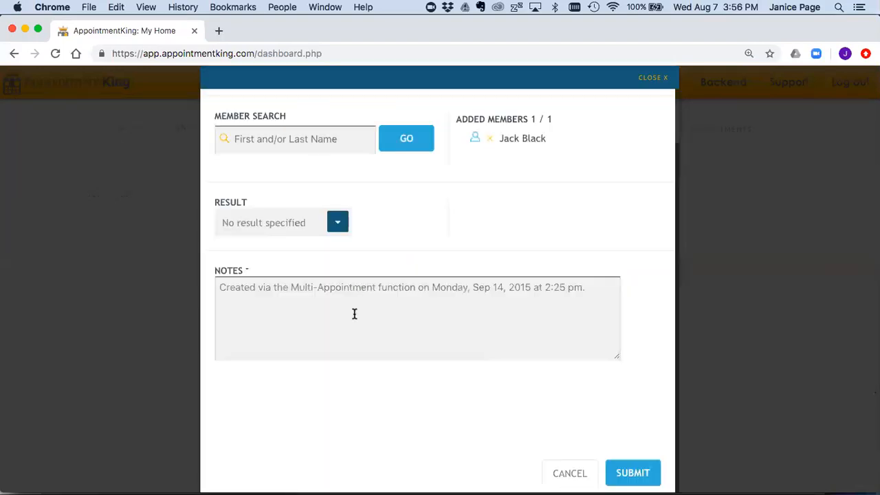
left_click(337, 224)
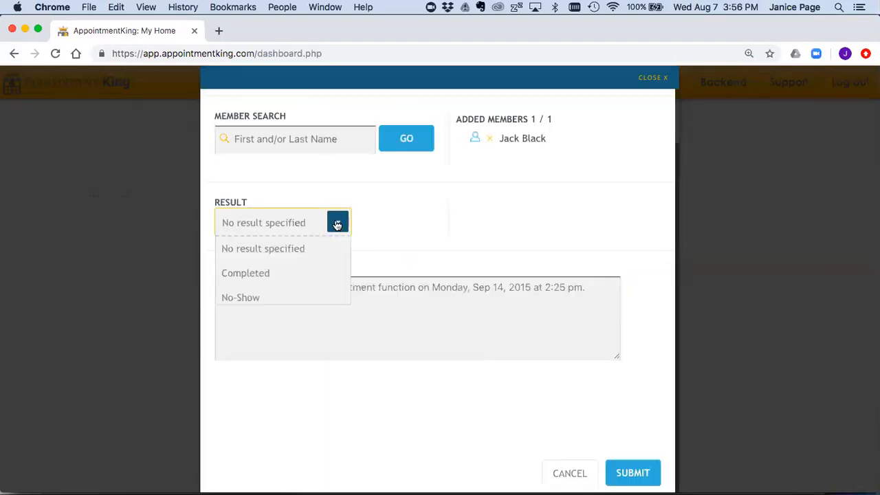
left_click(416, 189)
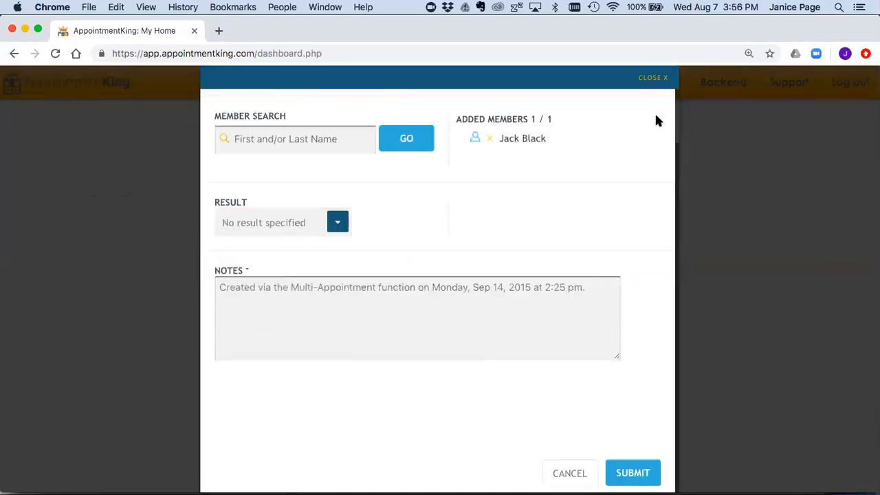
left_click(652, 77)
scroll(412, 316, "up", 5)
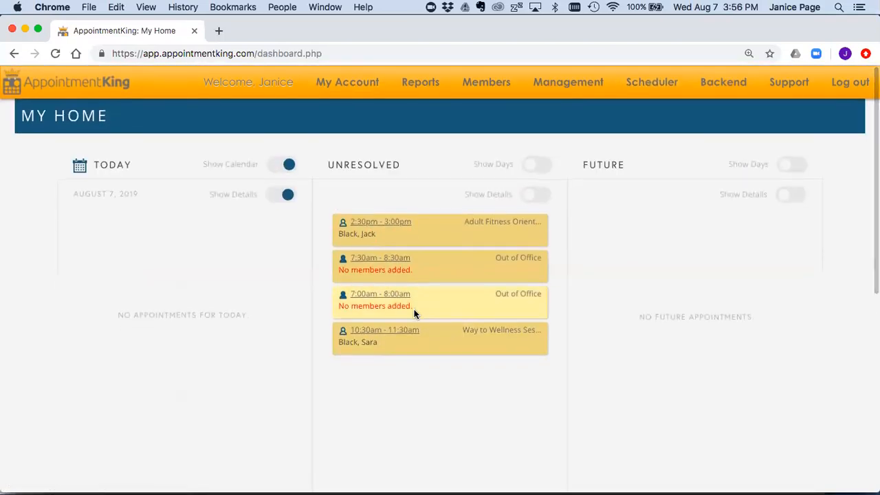
left_click(649, 89)
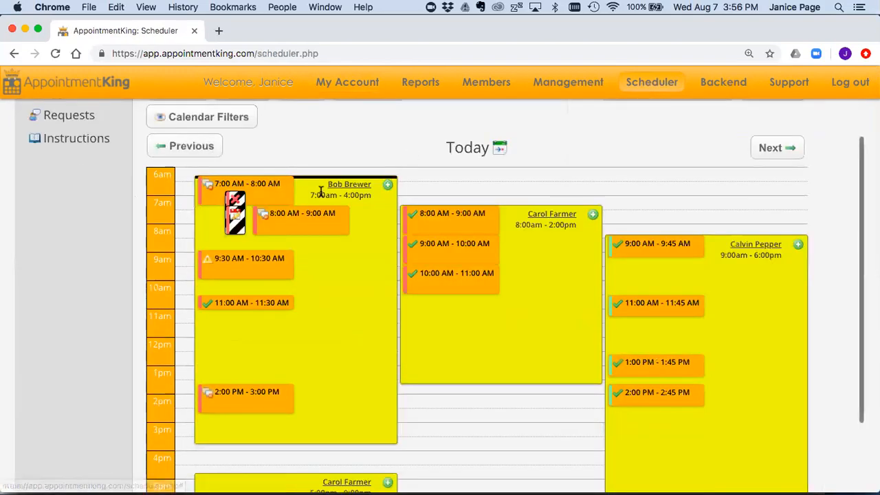
scroll(84, 258, "up", 1)
scroll(82, 260, "up", 1)
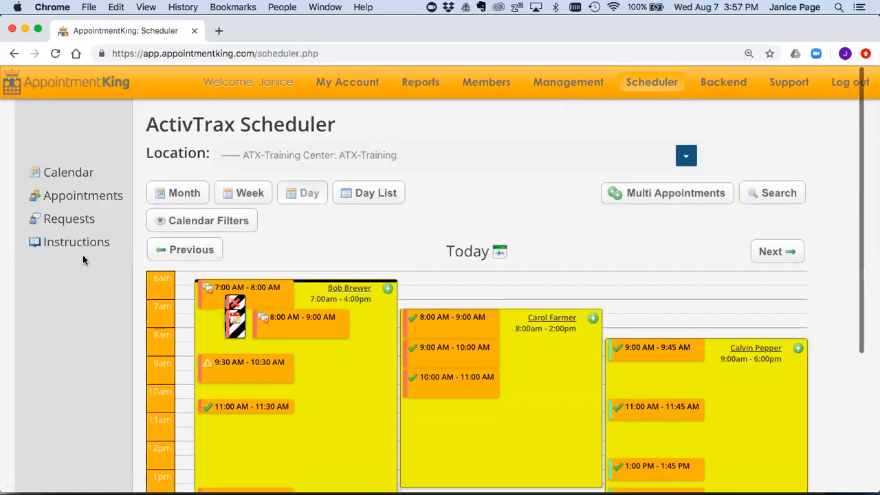
Step: Open the All Past Unresolved appointments list
left_click(71, 197)
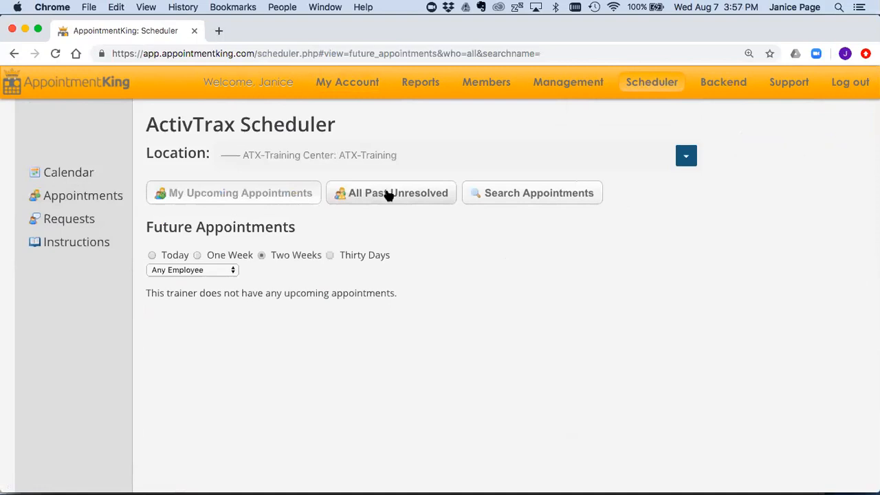
left_click(388, 196)
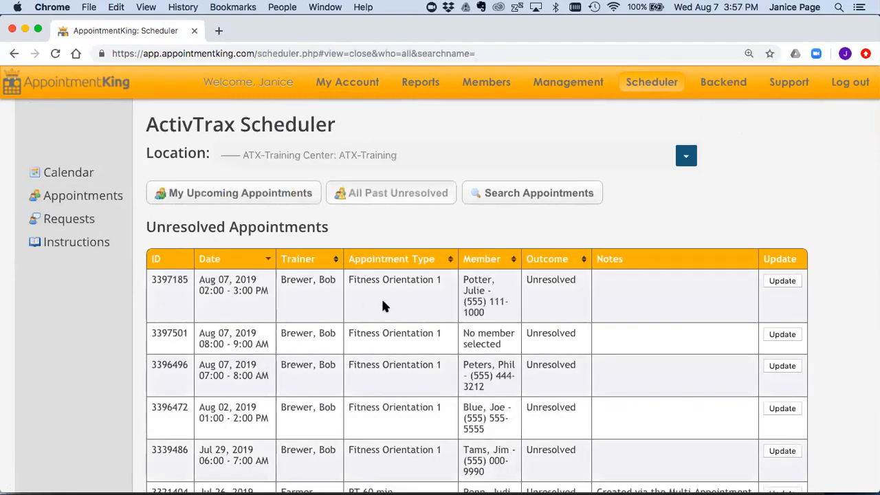
scroll(382, 289, "down", 1)
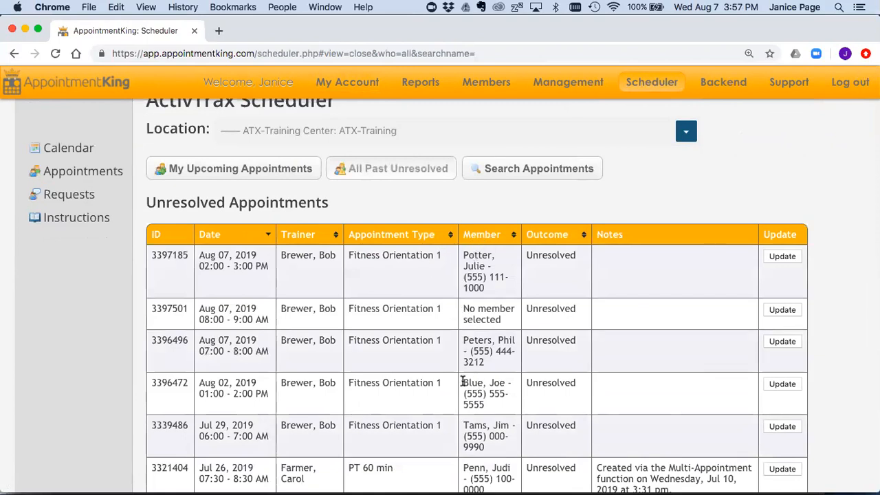
Step: Set the Aug 07 2:00 PM Fitness Orientation 1 result to Completed and submit it
left_click(784, 257)
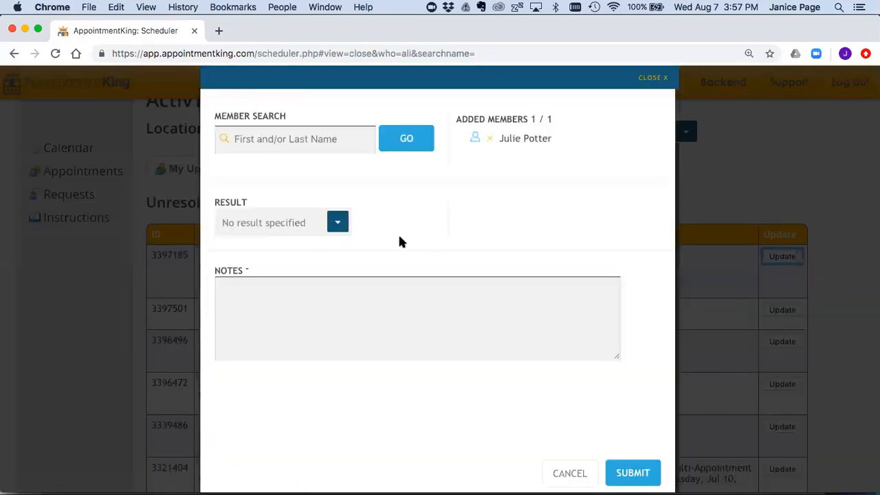
left_click(337, 223)
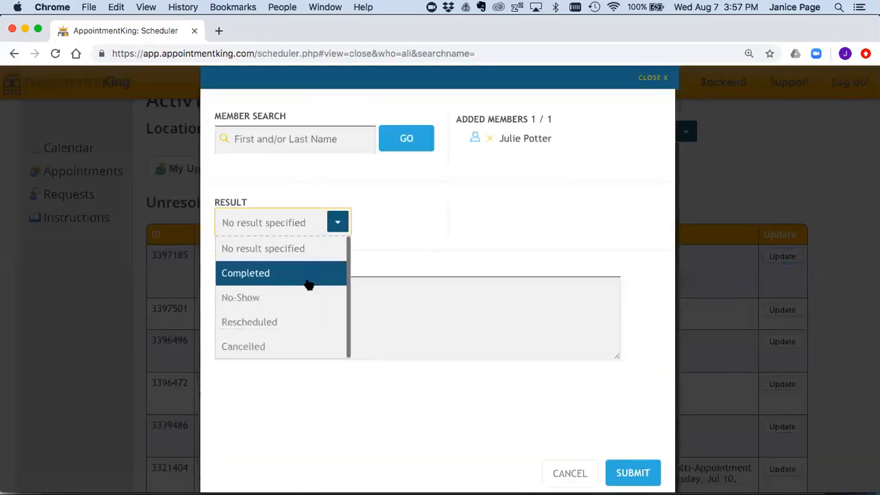
left_click(311, 281)
left_click(632, 472)
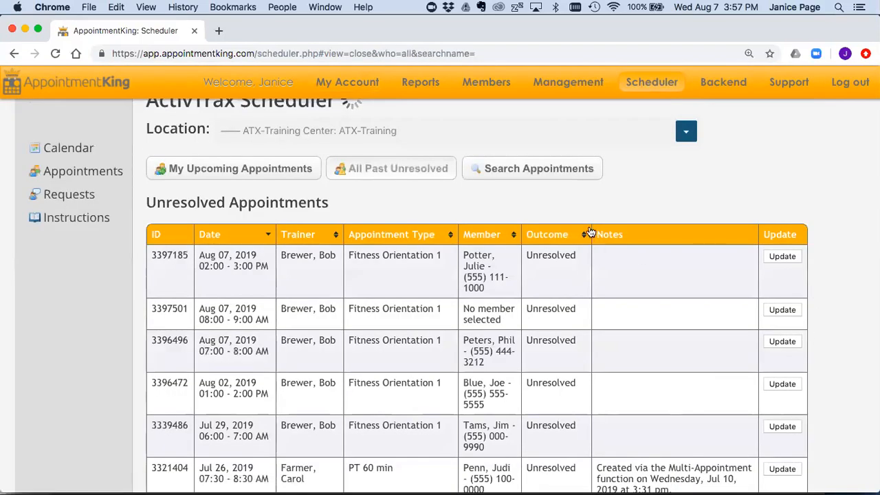
scroll(589, 232, "up", 1)
mouse_move(420, 82)
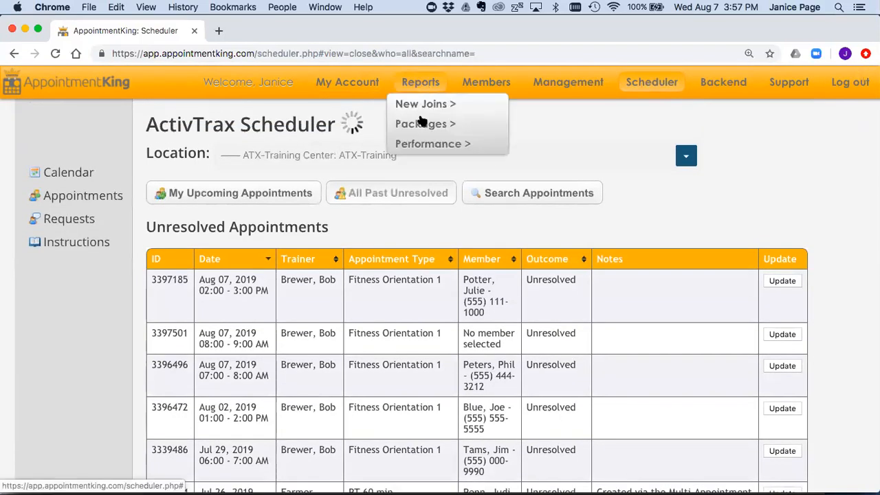
mouse_move(420, 144)
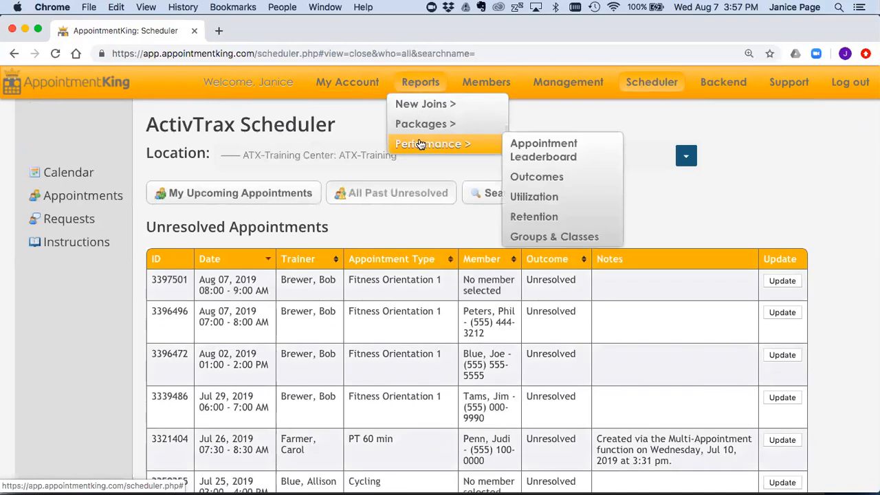
left_click(642, 85)
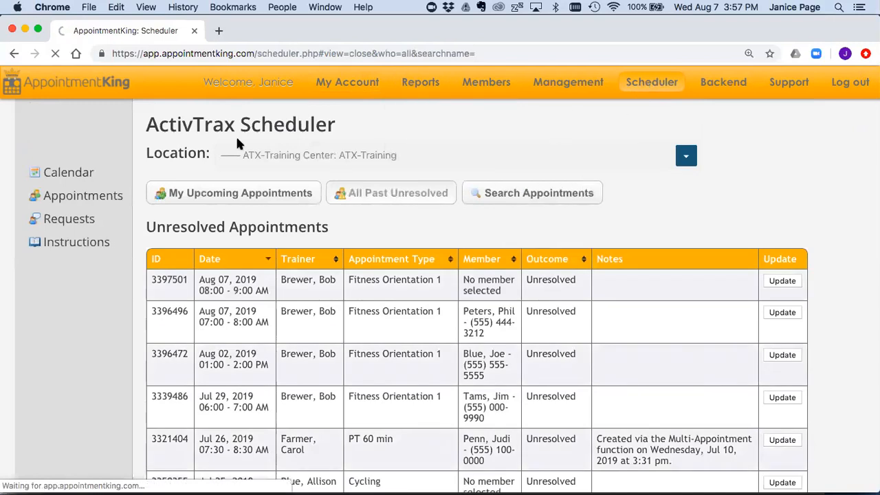
left_click(88, 172)
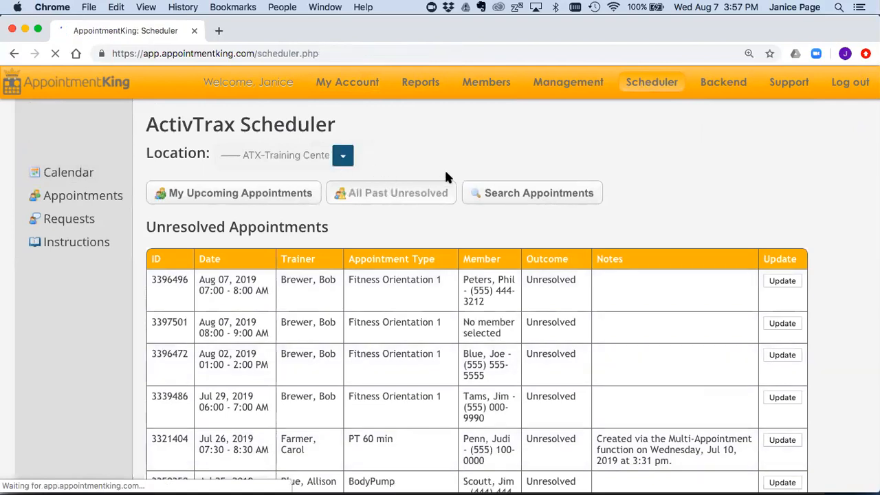
scroll(444, 168, "down", 3)
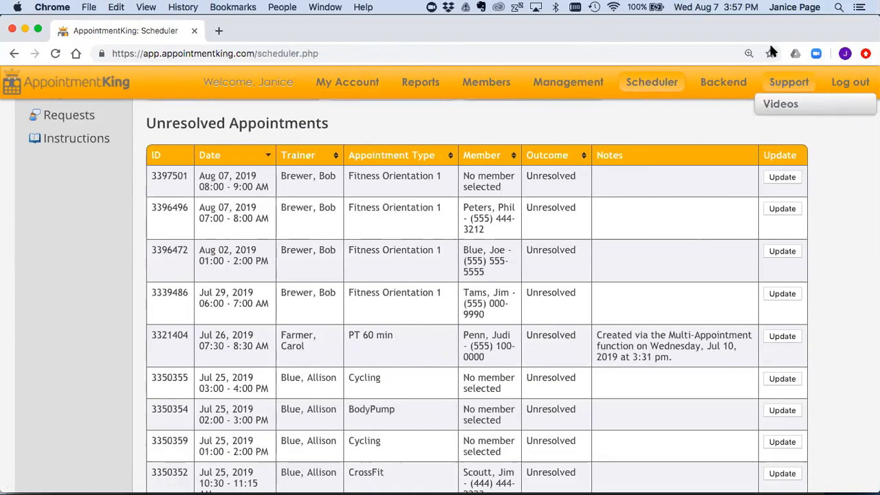
left_click(793, 21)
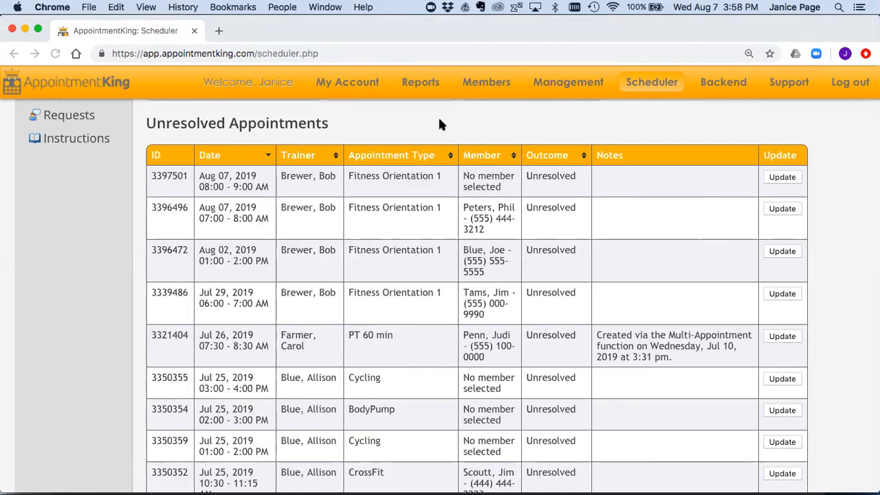
scroll(451, 158, "up", 3)
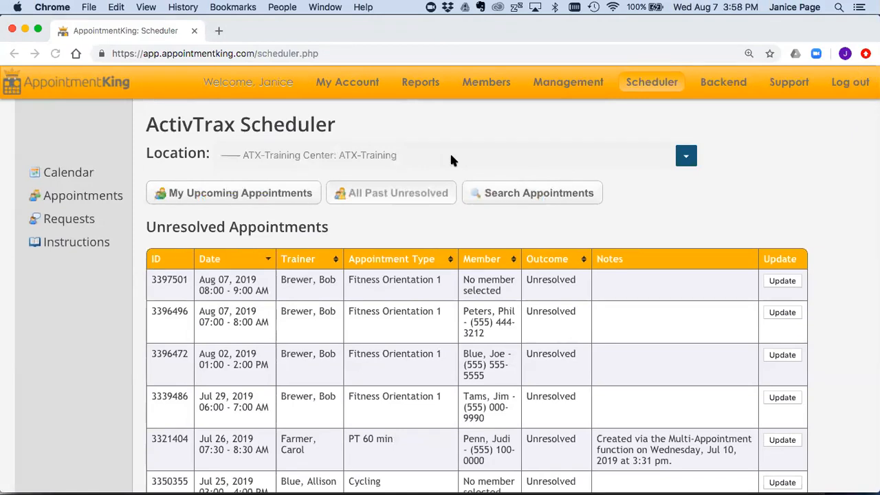
double_click(184, 124)
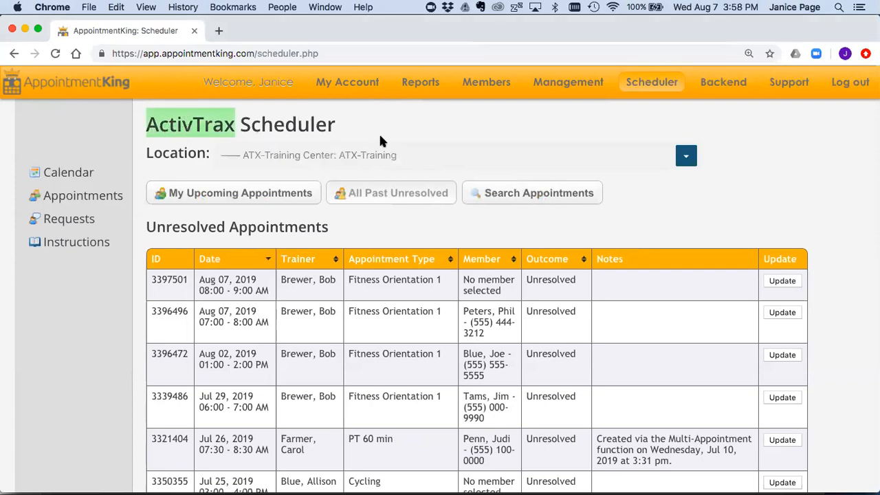
left_click(450, 137)
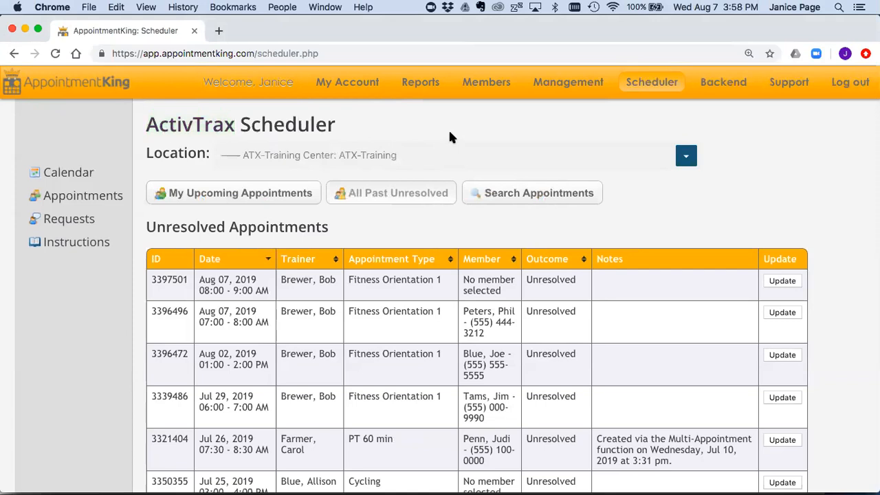